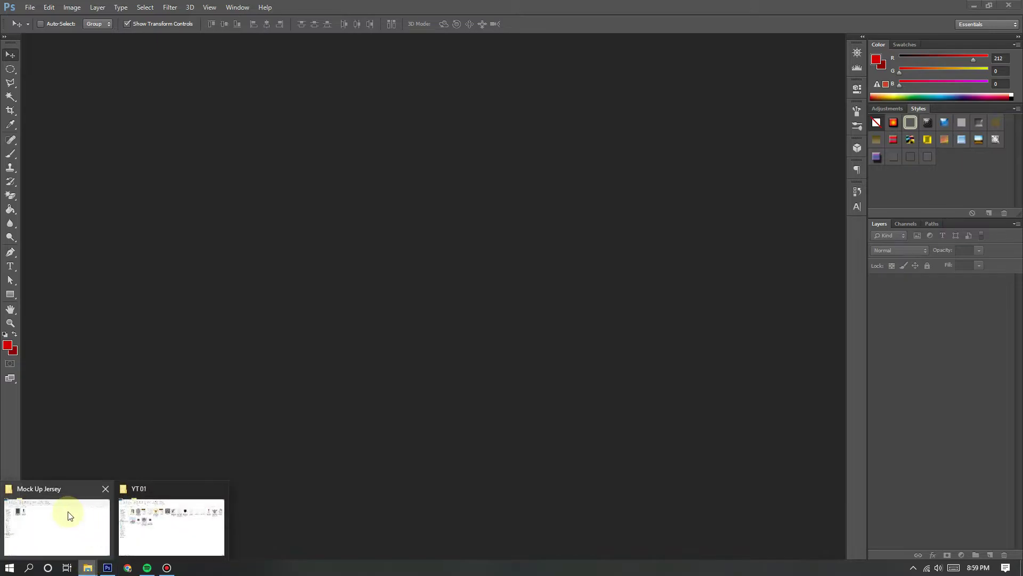
Step: Load Mock Up Jersey Depan.tif from the Mock Up Jersey folder and open the contents of its BODY smart object
click(53, 521)
drag(126, 153, 297, 338)
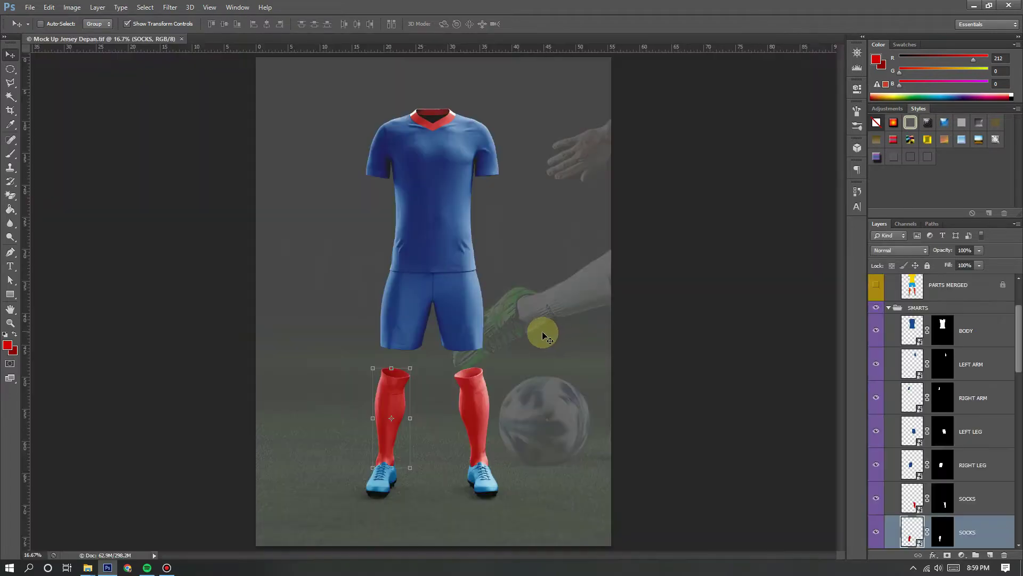
double_click(913, 327)
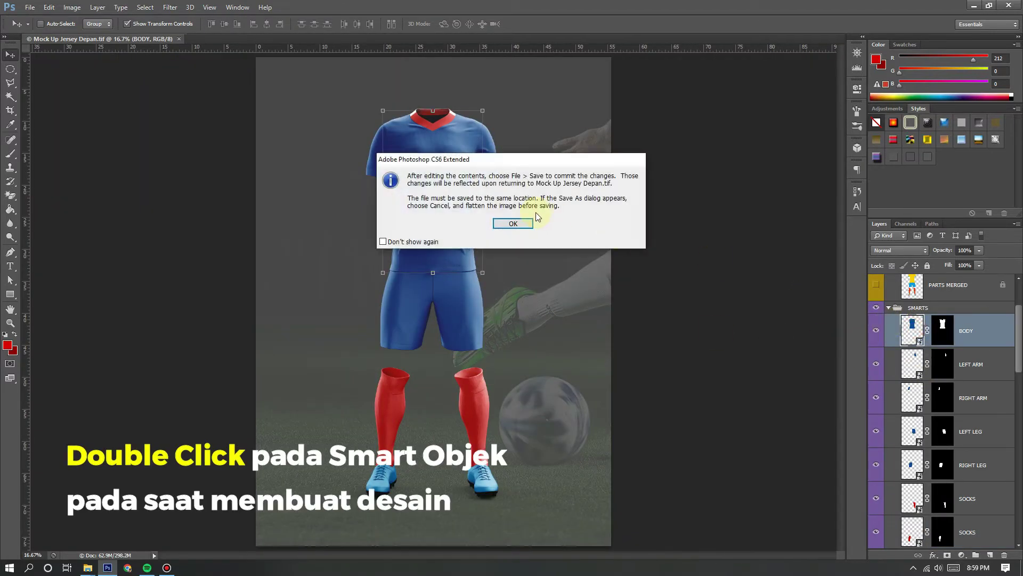
click(519, 225)
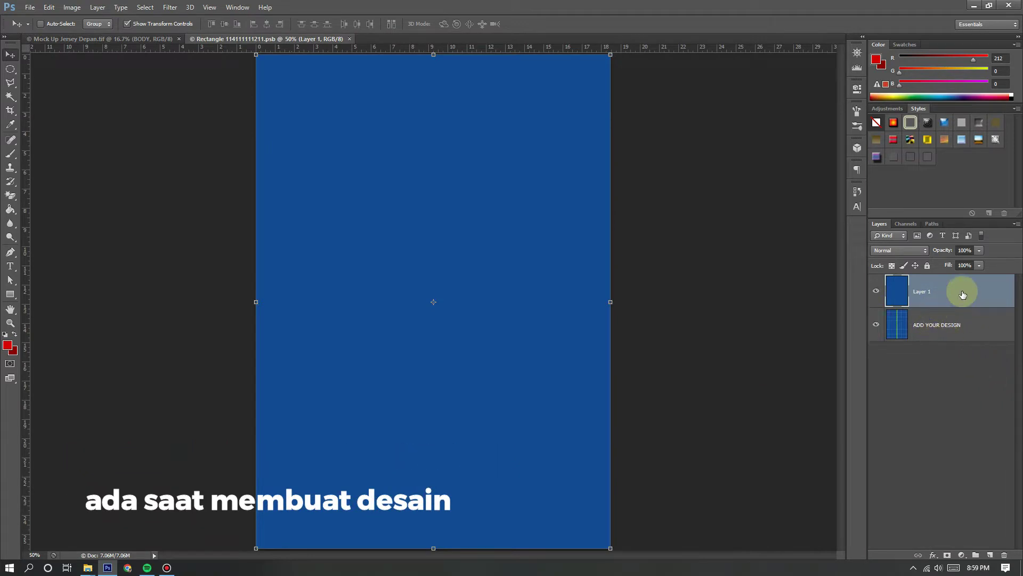
Step: Add a linear Gradient Overlay to Layer 1 and set the gradient's starting colour stop to dark red 8b0000
key(h)
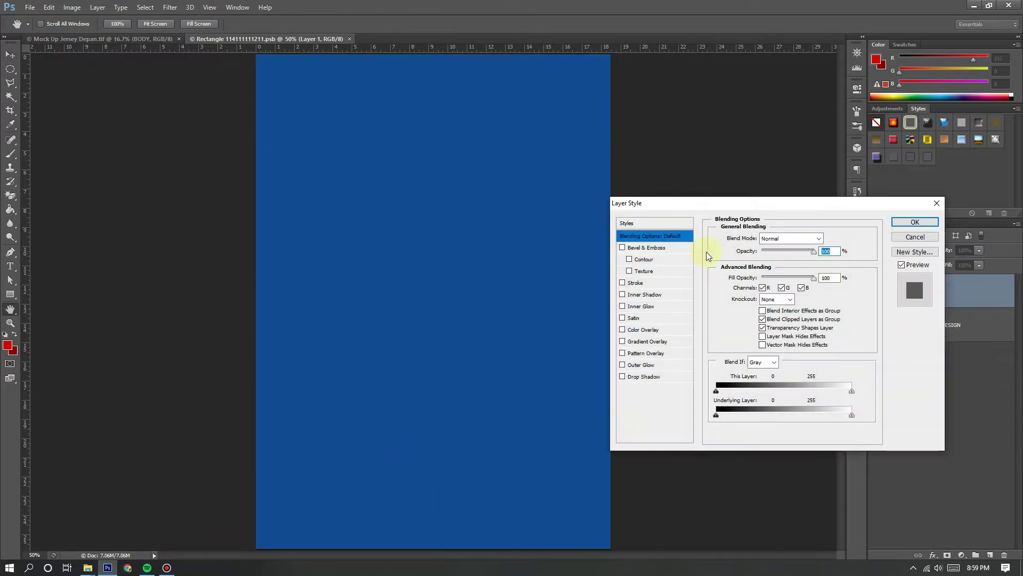
click(647, 341)
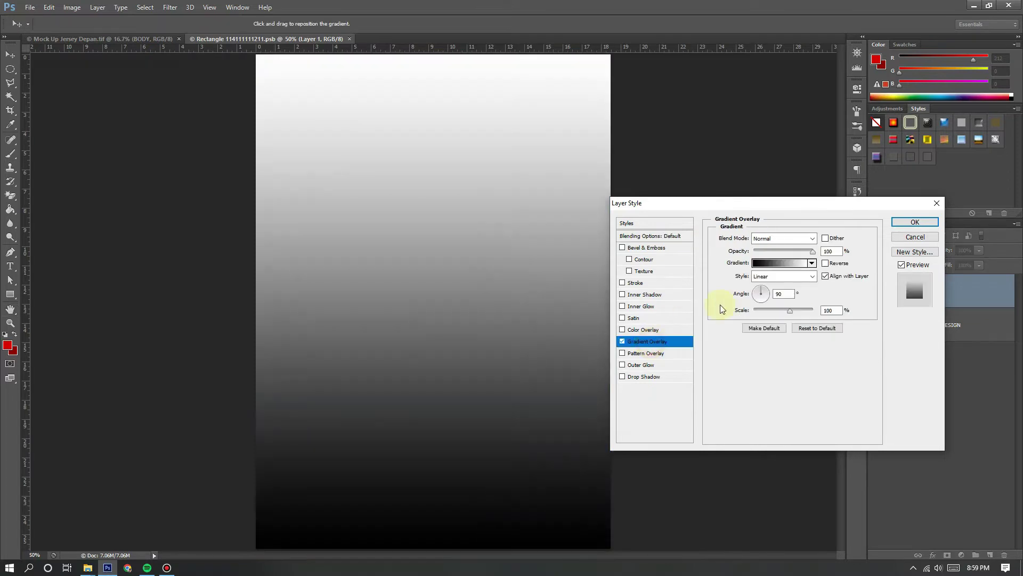
click(777, 263)
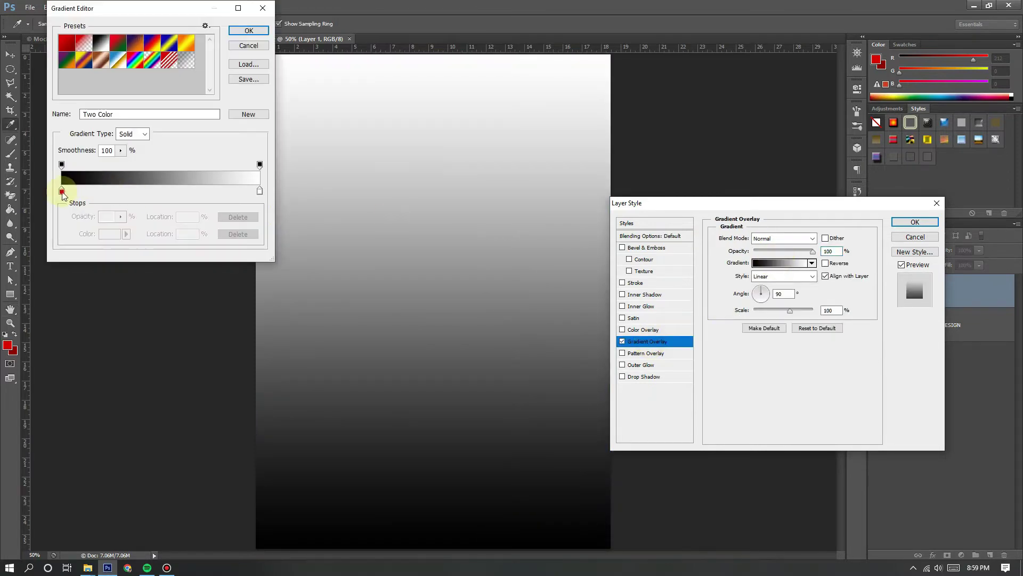
click(62, 191)
click(112, 235)
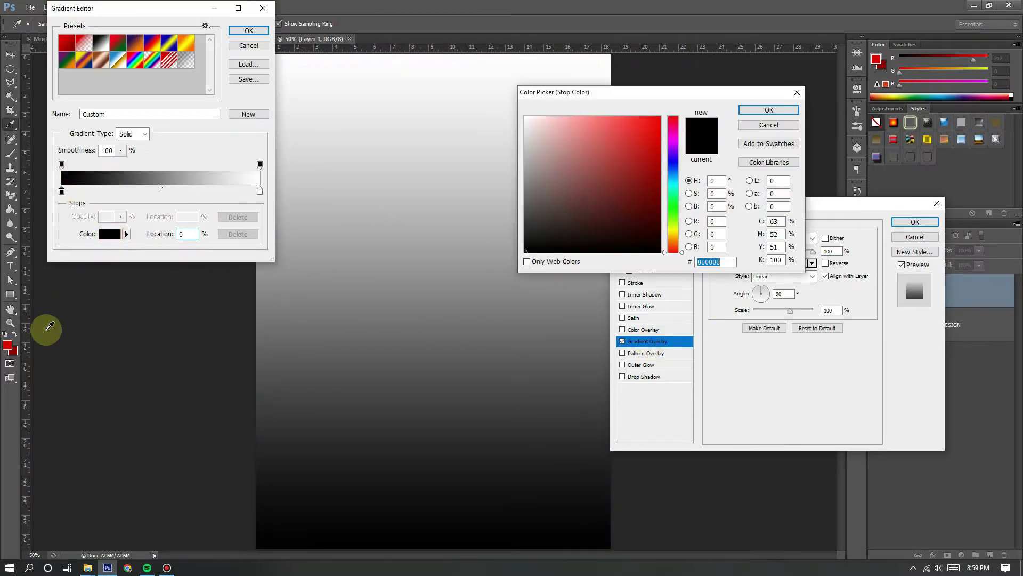
click(9, 347)
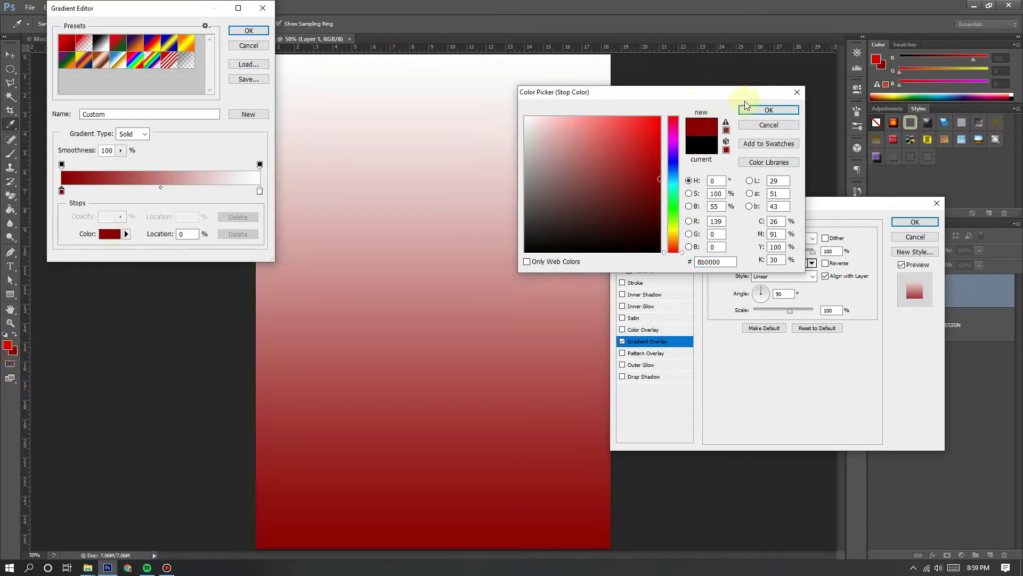
click(753, 111)
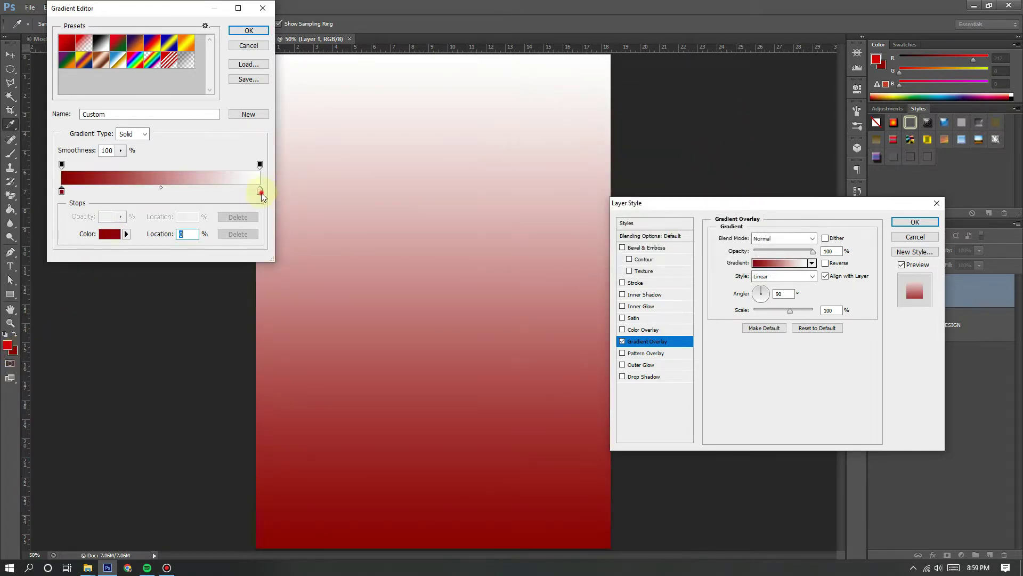
Step: Set the gradient's end colour stop to bright red d40000 and apply the overlay to Layer 1
click(105, 235)
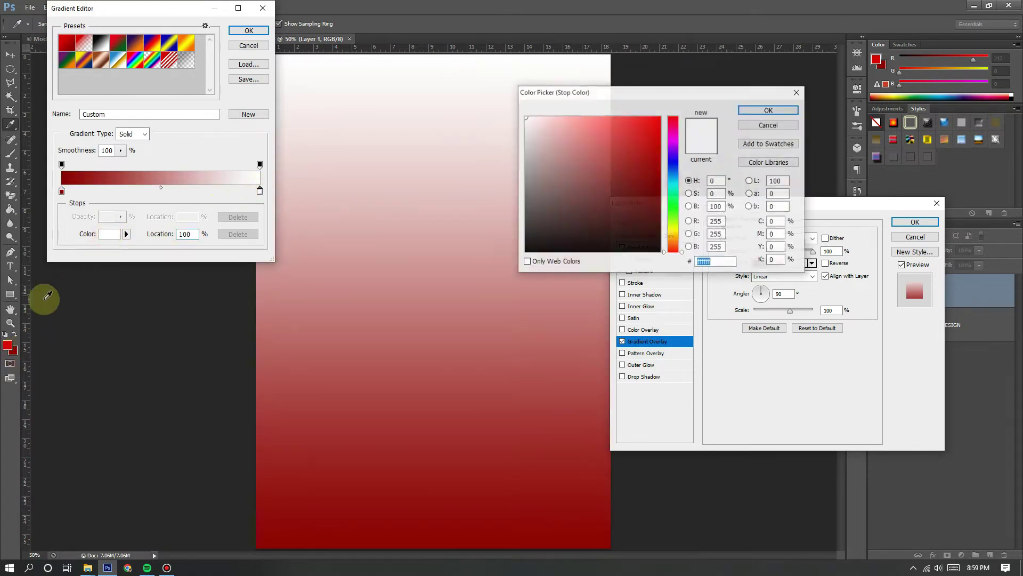
click(8, 344)
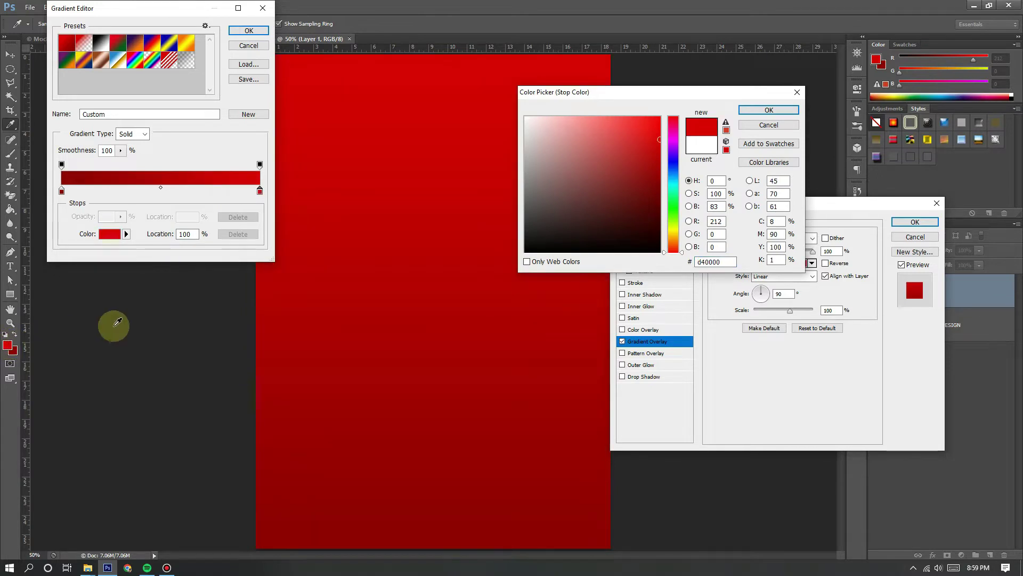
click(770, 110)
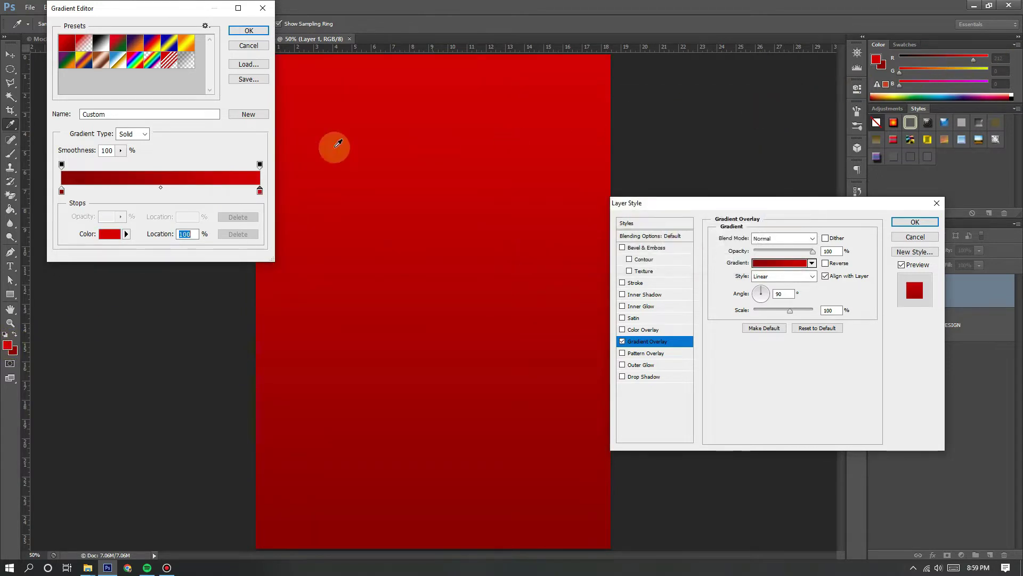
click(247, 31)
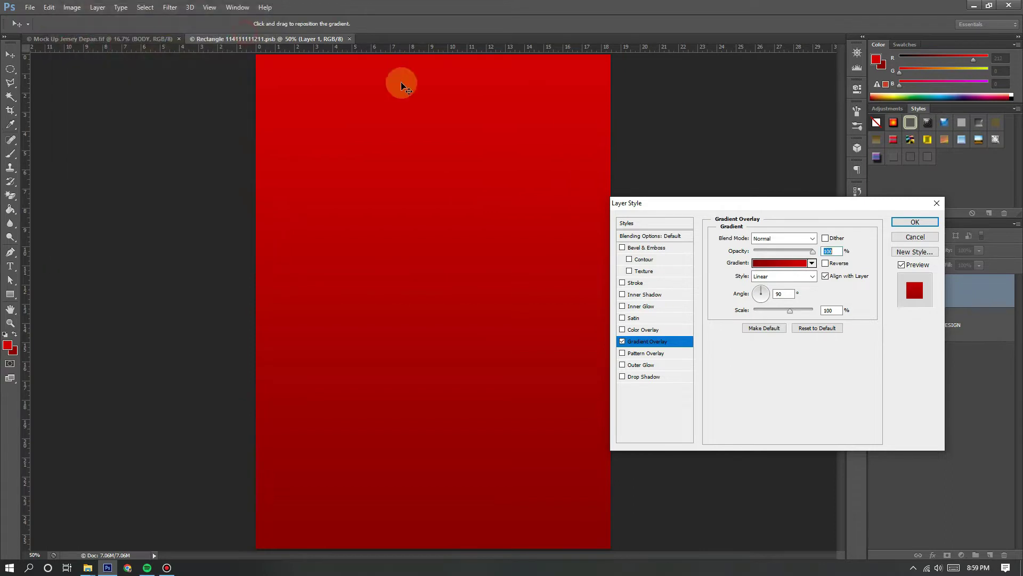
click(912, 220)
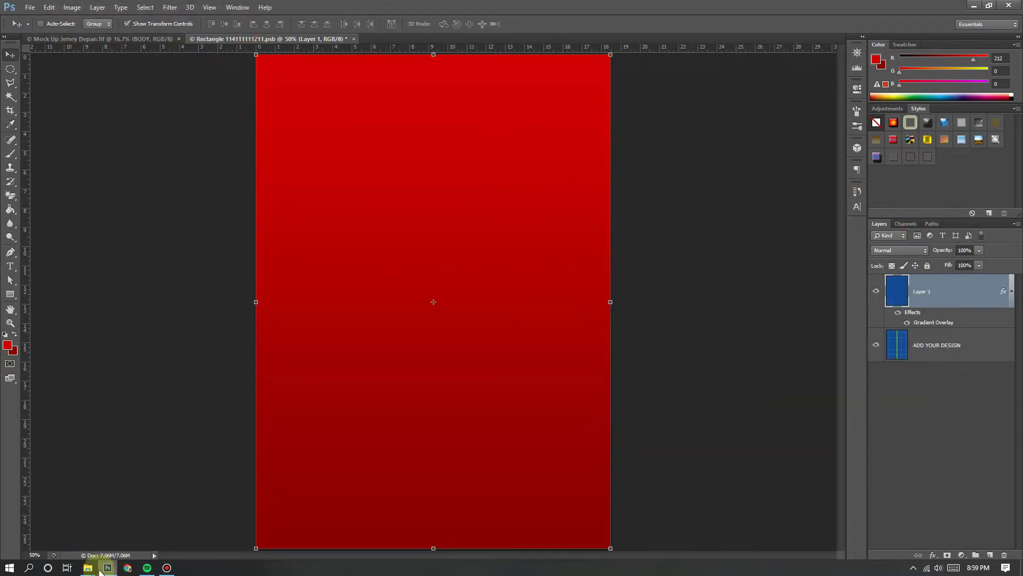
Step: Place the download-pattern-visual-arts PNG from the YT 01 folder, rotated -90° and scaled to about 227% to span the canvas width
mouse_move(88, 567)
click(128, 526)
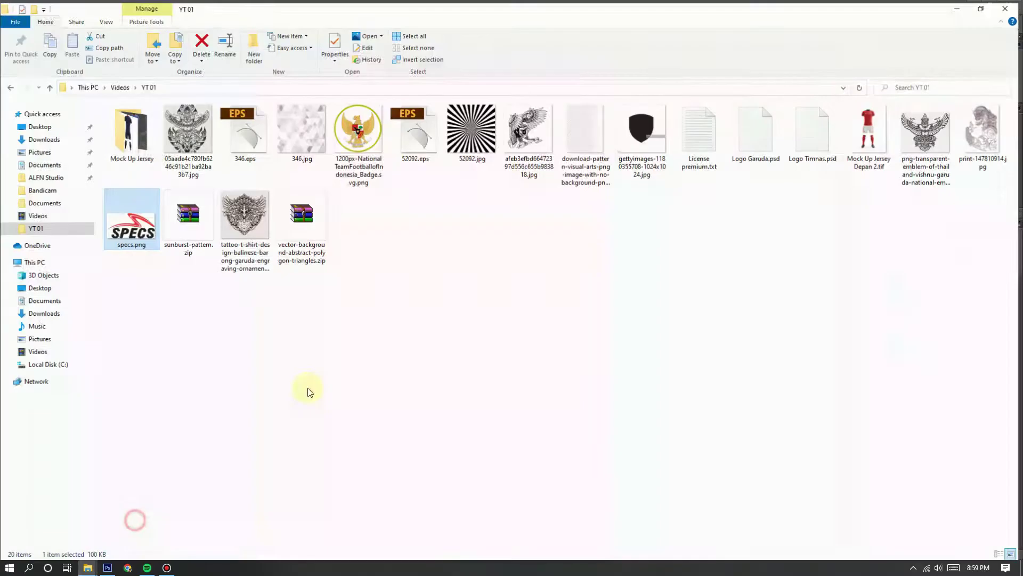
drag(598, 137, 331, 203)
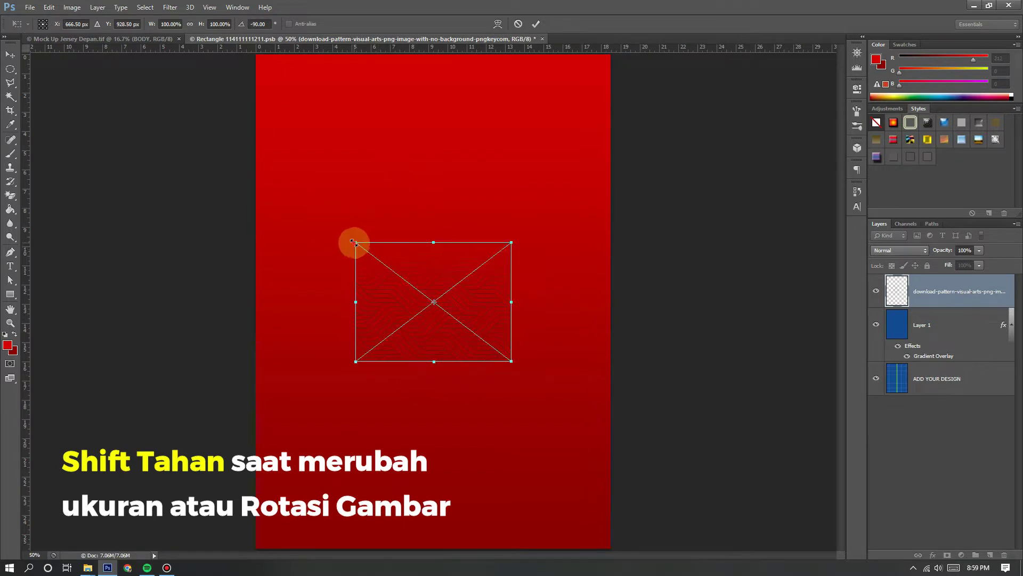
drag(352, 241, 254, 168)
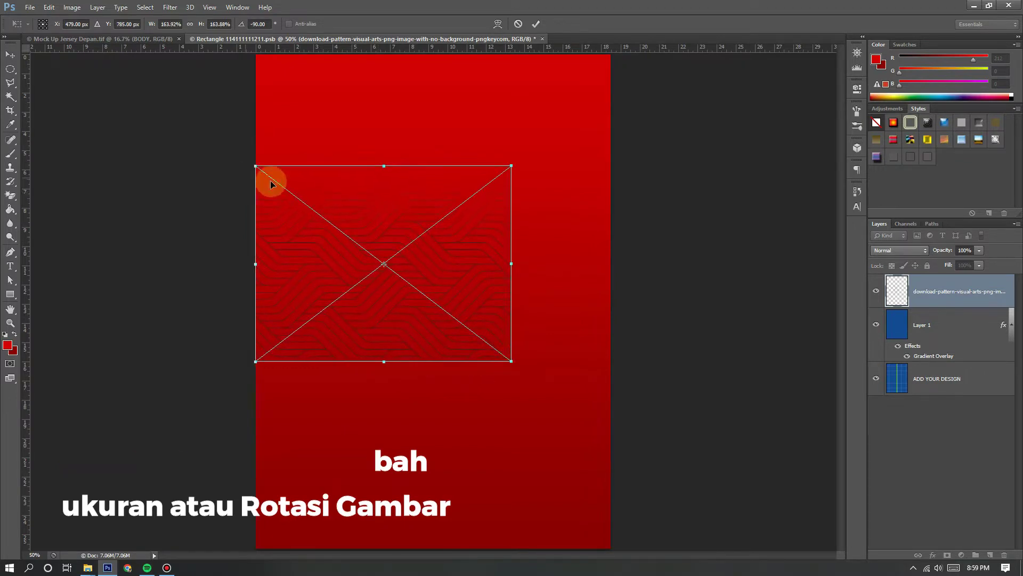
drag(512, 166, 628, 114)
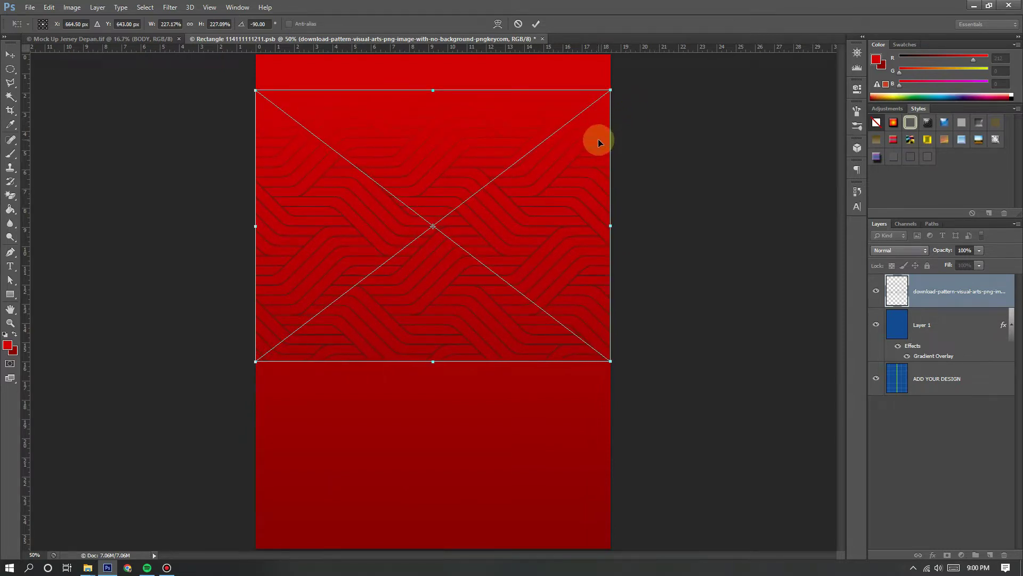
key(Return)
Step: Duplicate the line pattern onto the lower half of the canvas and flip the copy vertically so it mirrors and joins the original
drag(480, 187, 488, 390)
click(49, 7)
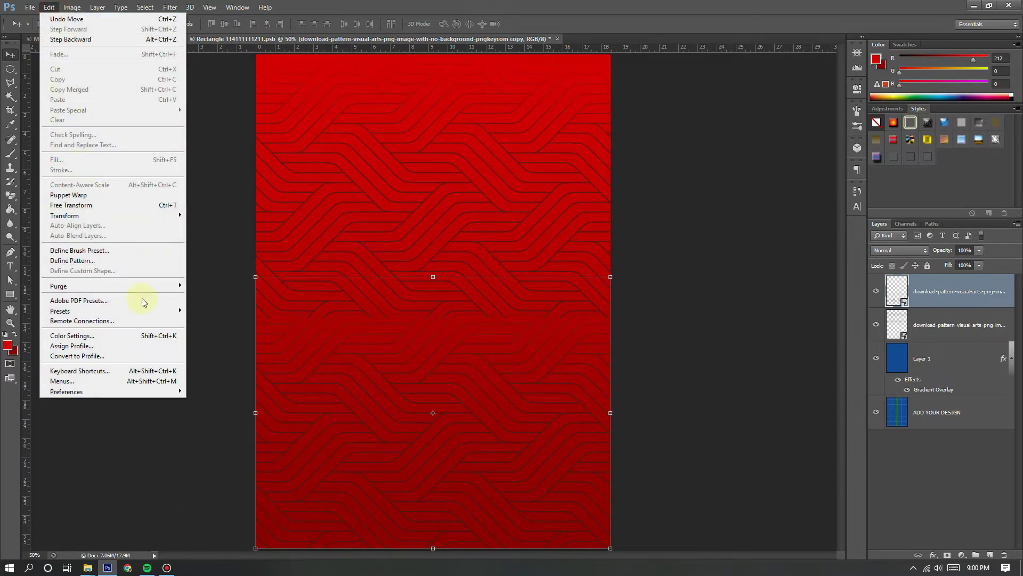
mouse_move(160, 221)
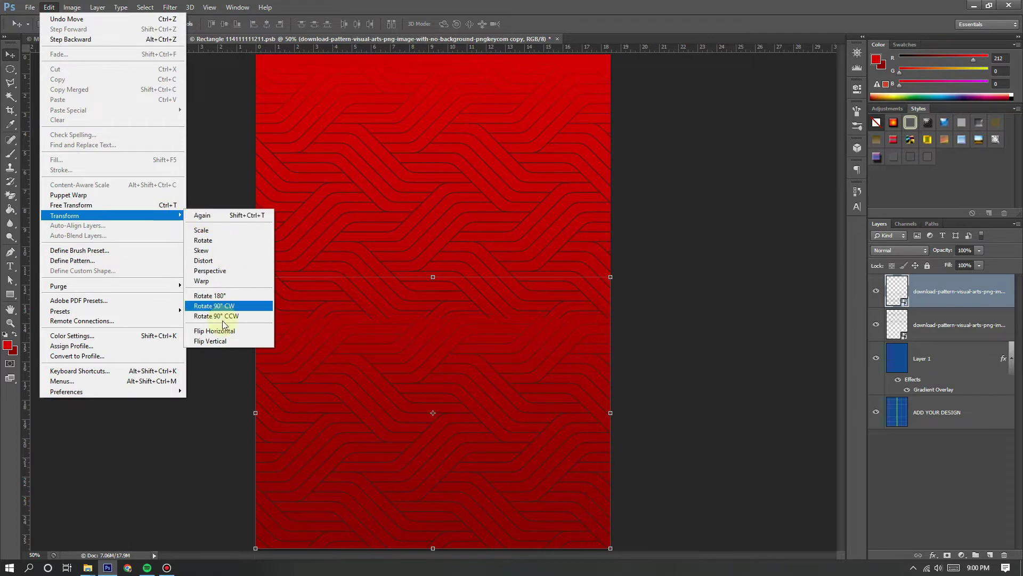
click(210, 340)
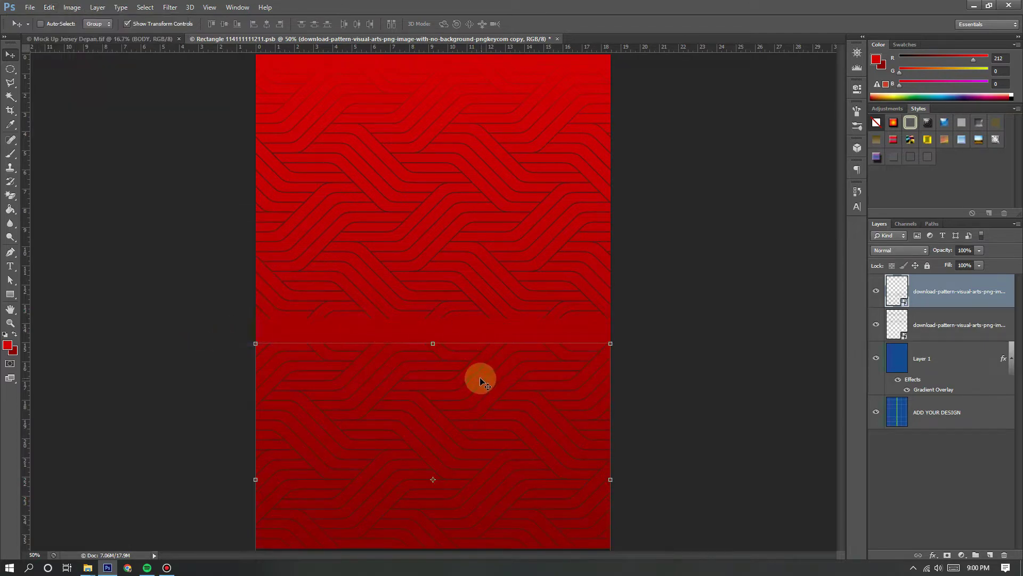
drag(480, 381, 483, 349)
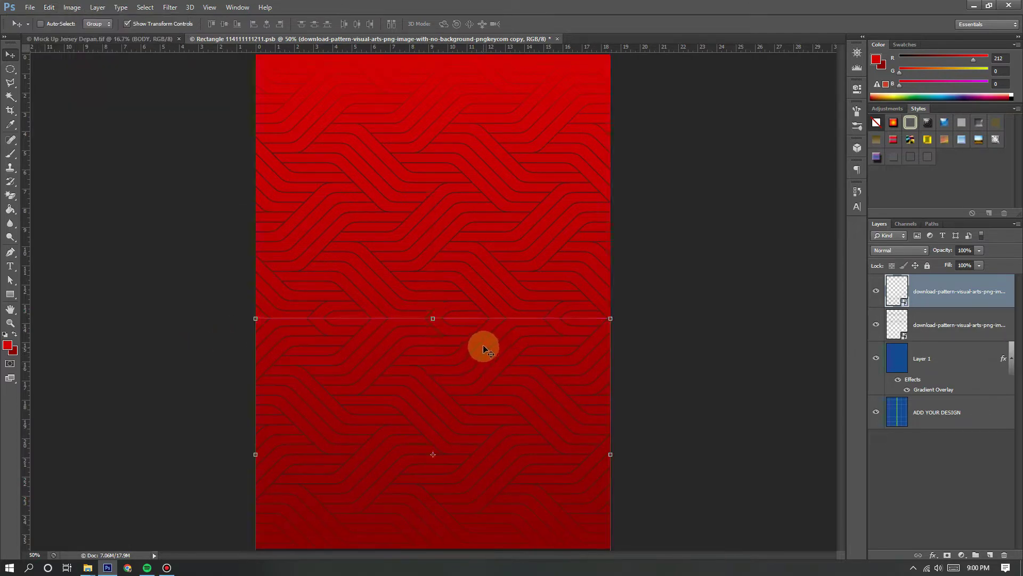
Step: Group the two line pattern layers under the name Pattern
shift+click(977, 323)
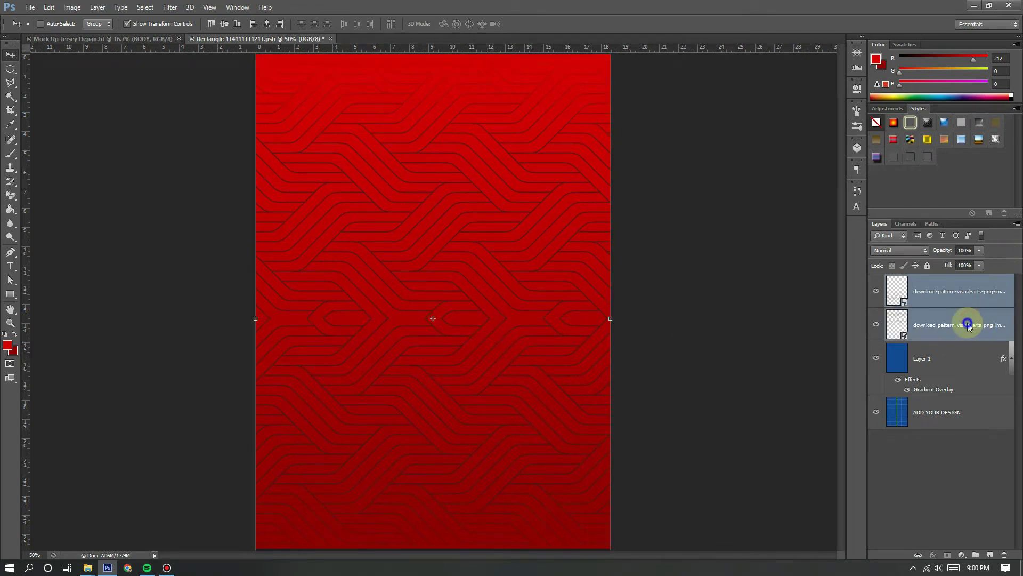
right_click(969, 326)
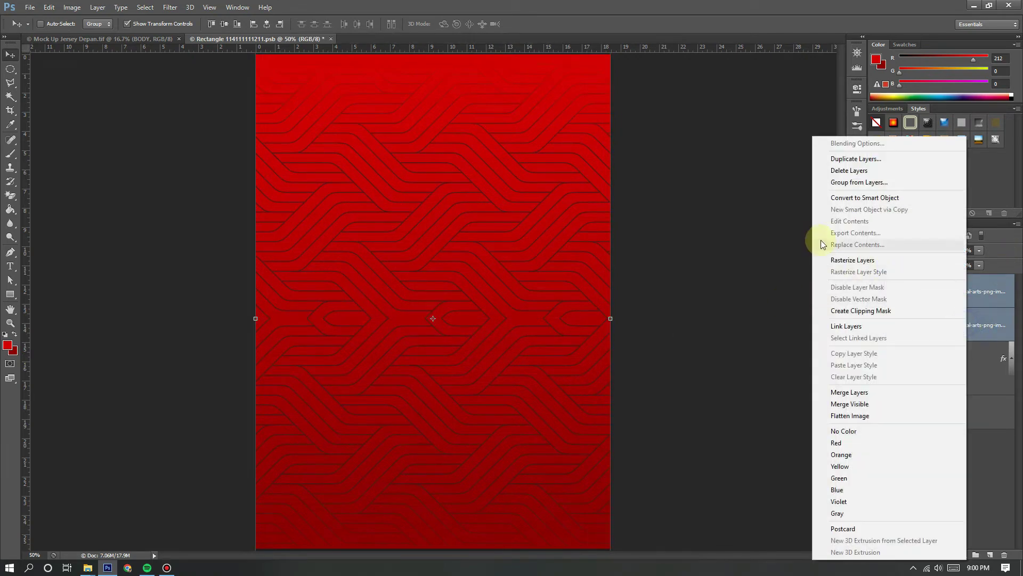
click(865, 185)
text(Pattern)
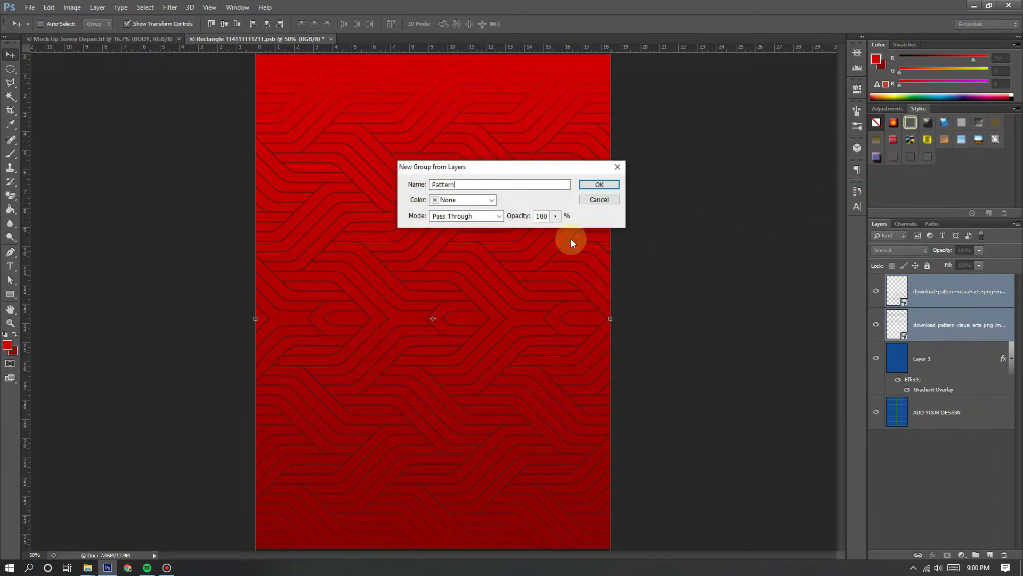
click(588, 184)
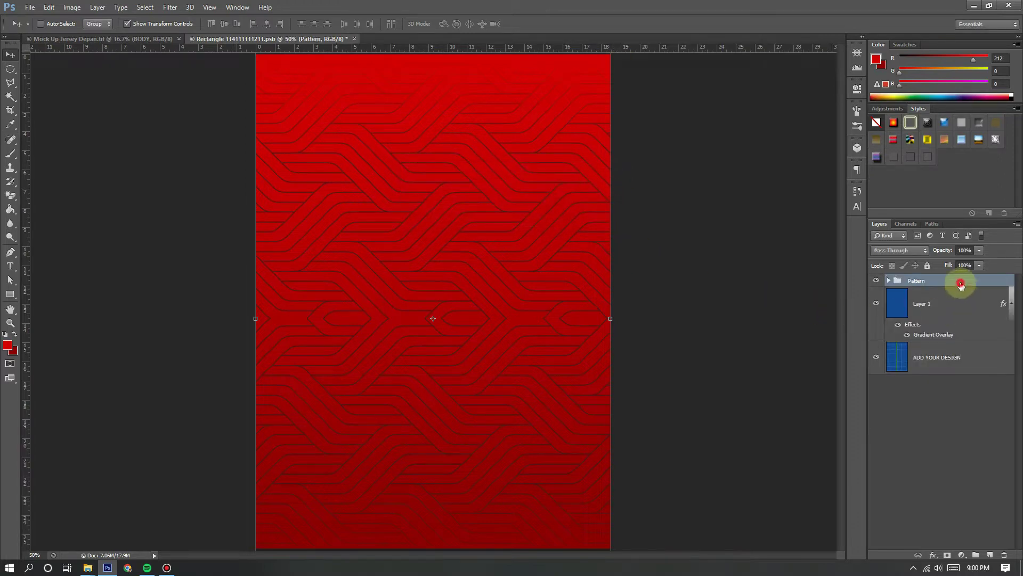
Step: Add a Color Overlay to the Pattern group and set its colour to dark red b70000
double_click(935, 280)
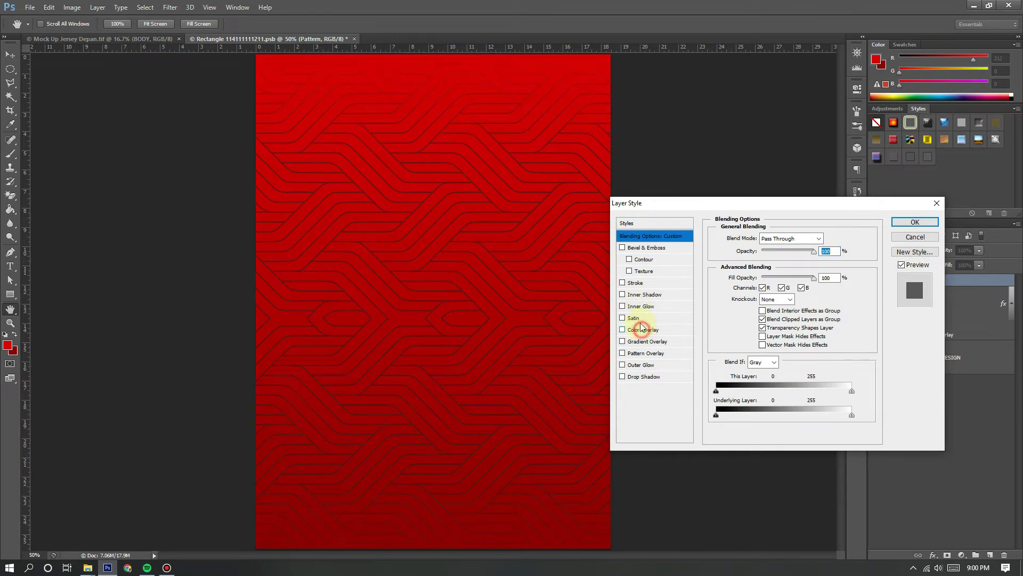
click(642, 327)
click(825, 239)
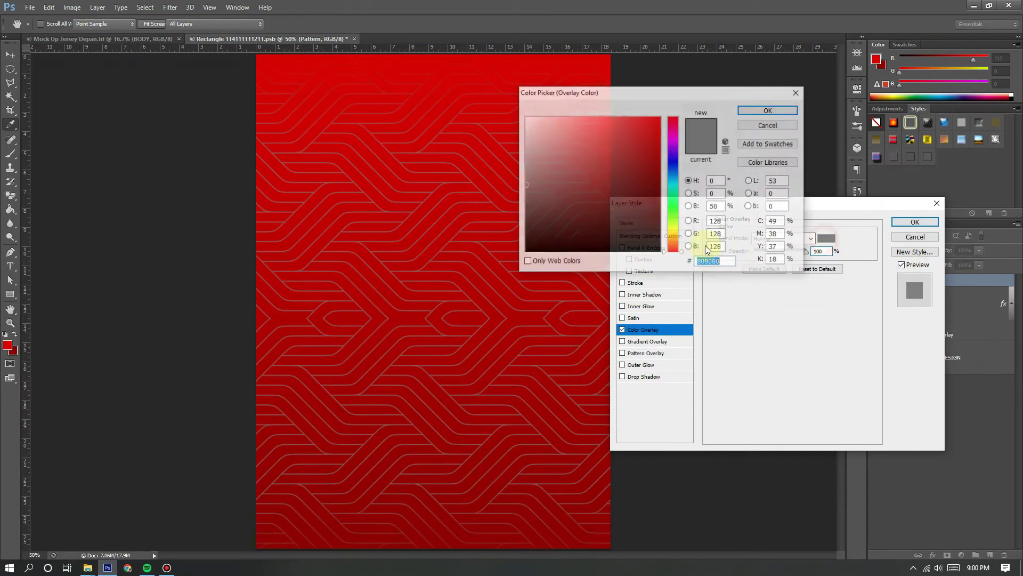
click(660, 141)
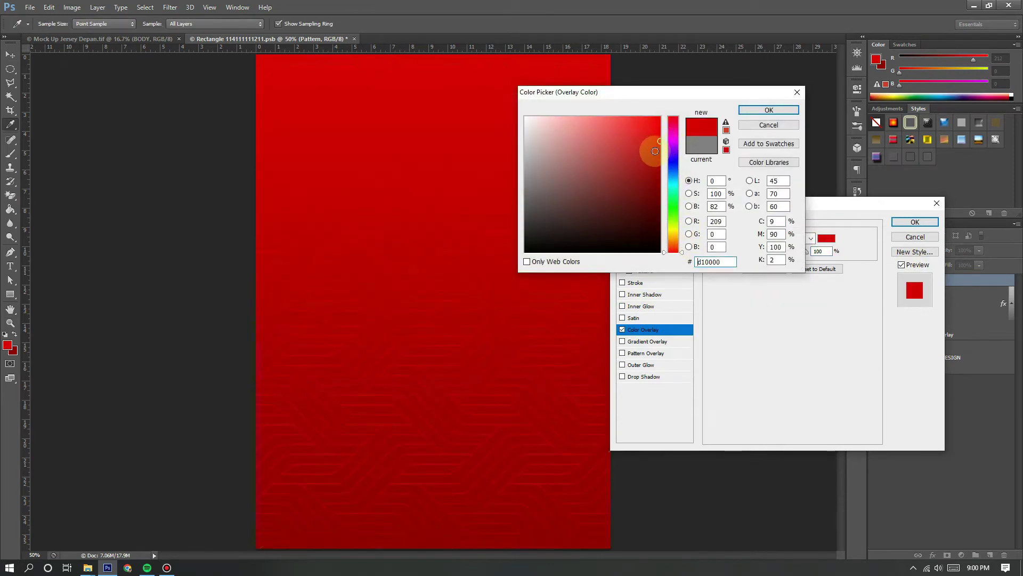
click(659, 152)
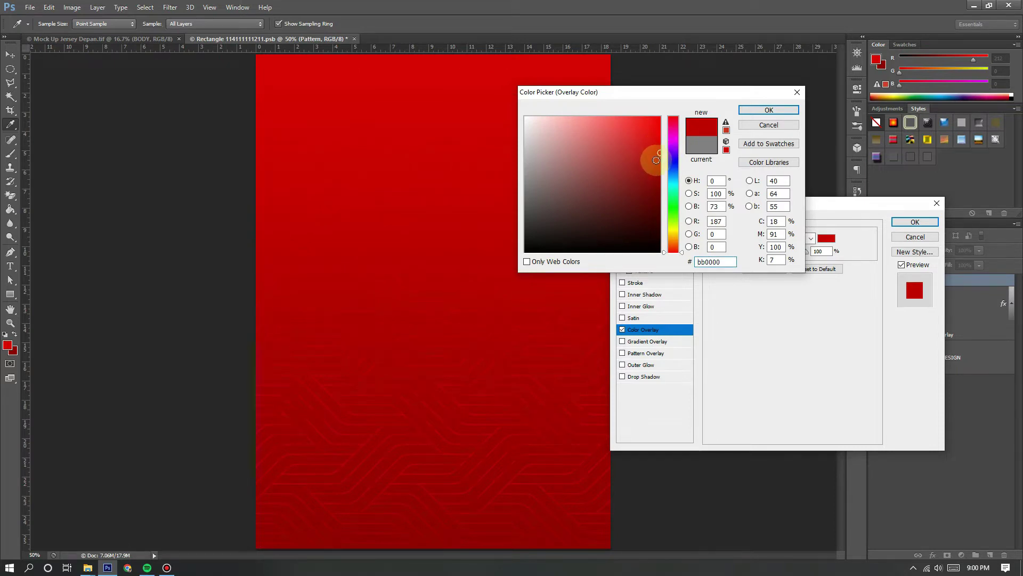
click(661, 164)
drag(655, 165, 662, 140)
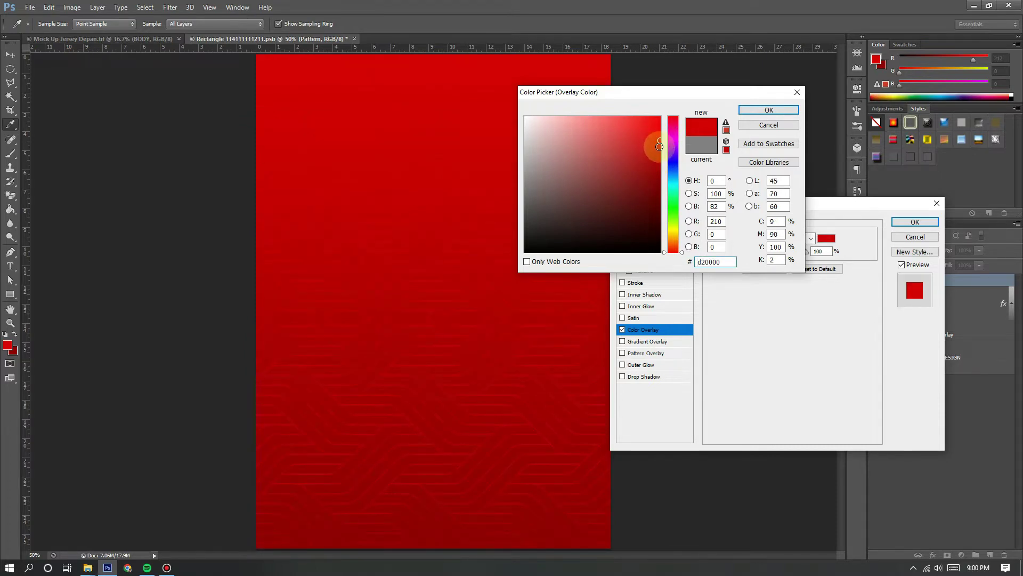
drag(660, 146, 663, 149)
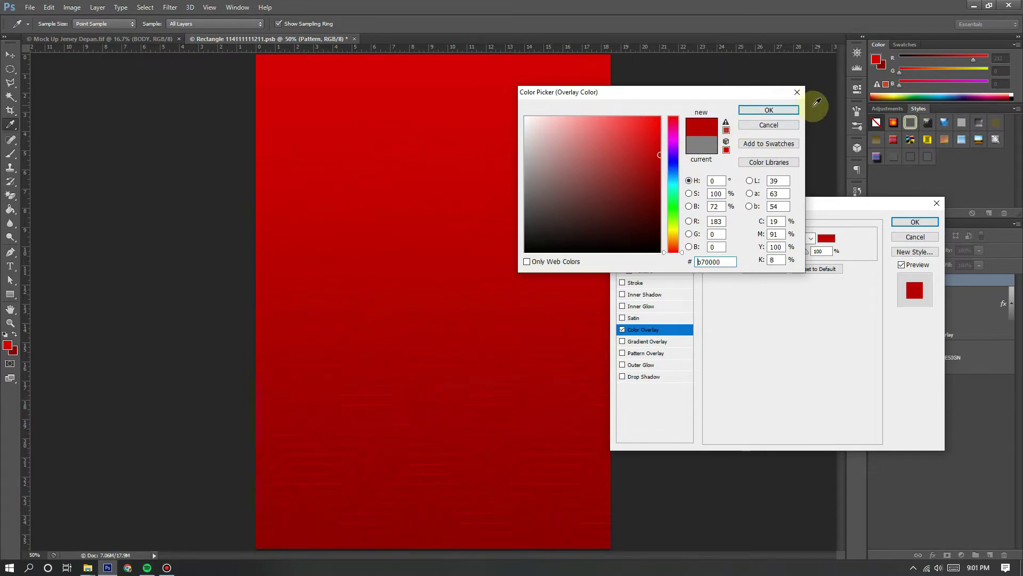
click(768, 110)
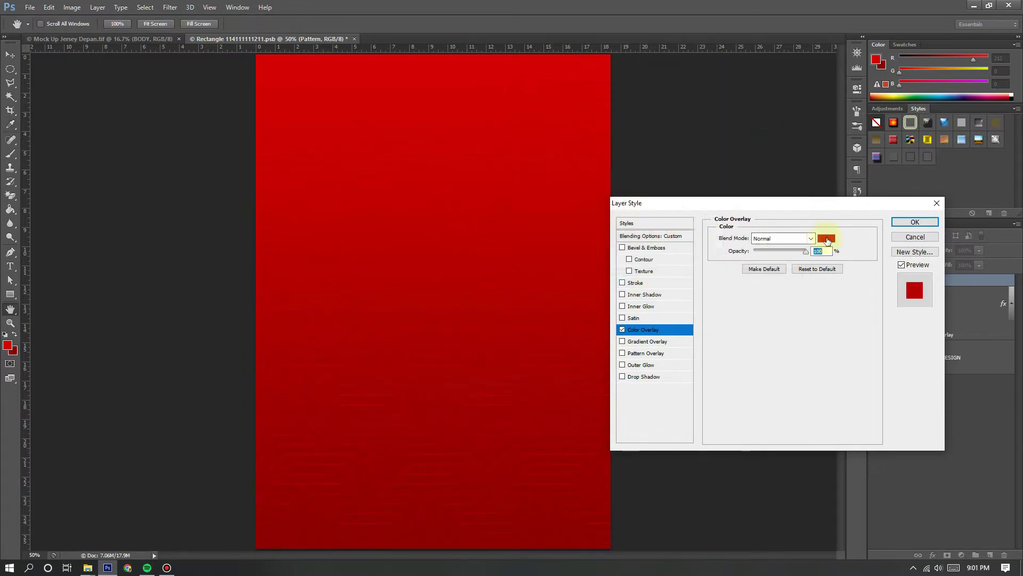
Step: Copy the hex code b70000 of the Pattern group's overlay colour
click(827, 239)
key(ctrl+c)
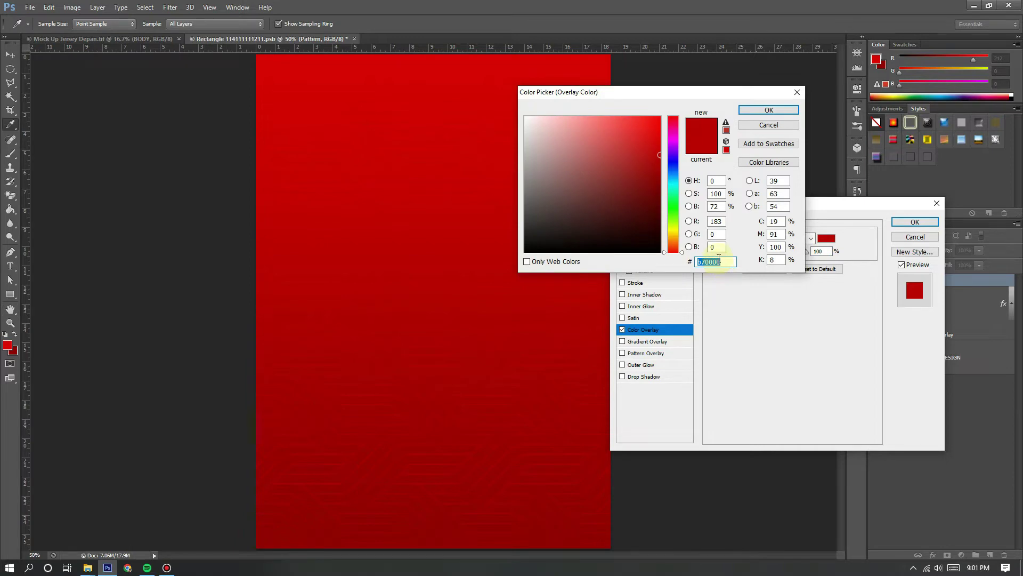
click(769, 110)
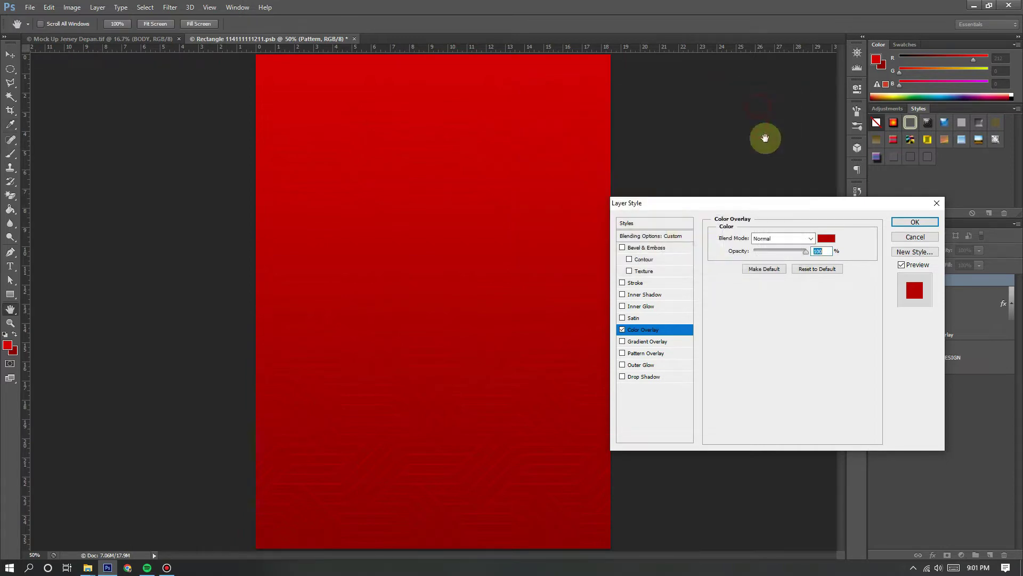
Step: Add a Stroke to the Pattern group, positioned outside and coloured b70000 to match its overlay
click(661, 284)
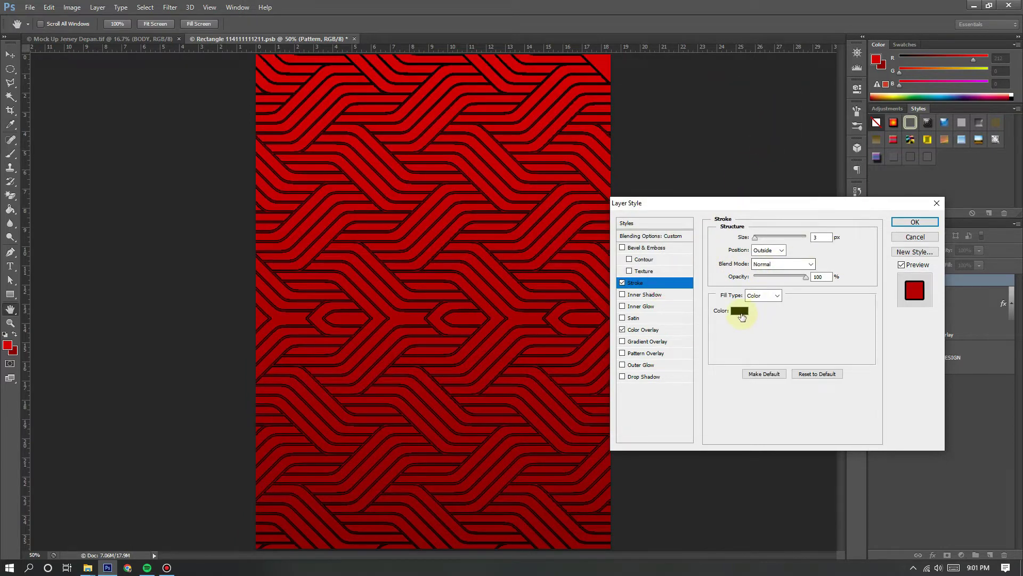
click(741, 316)
key(ctrl+v)
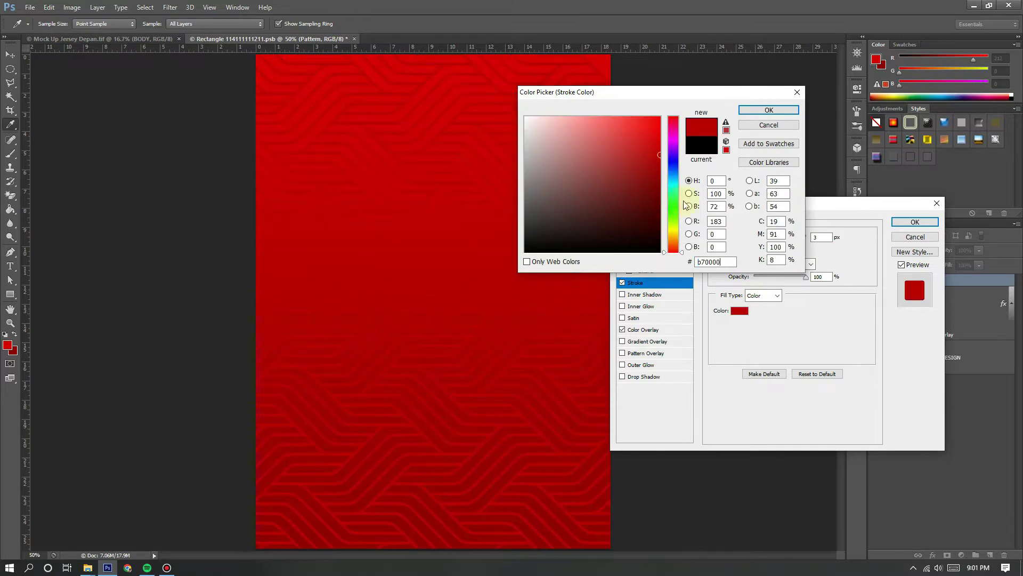
click(761, 110)
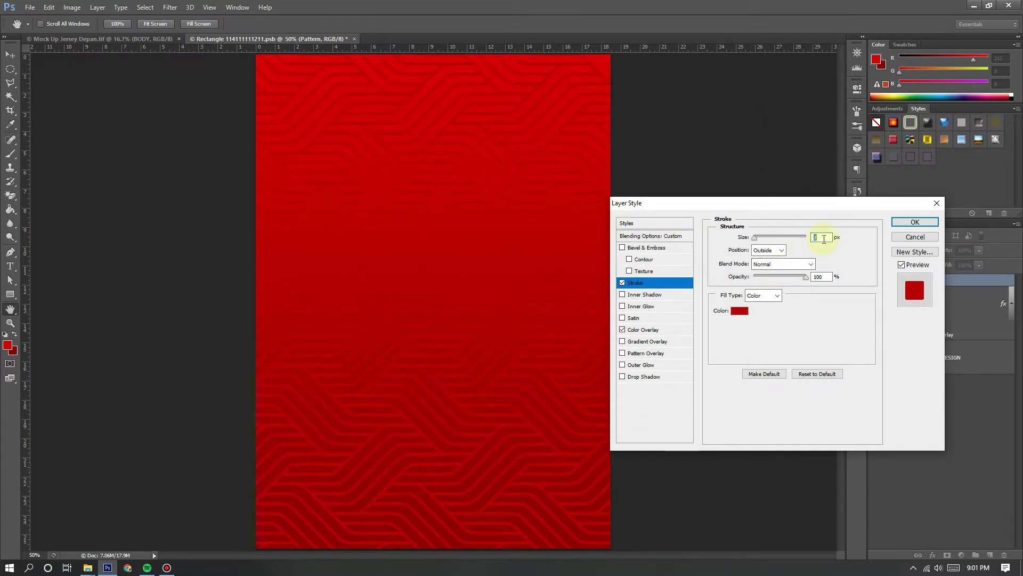
click(906, 224)
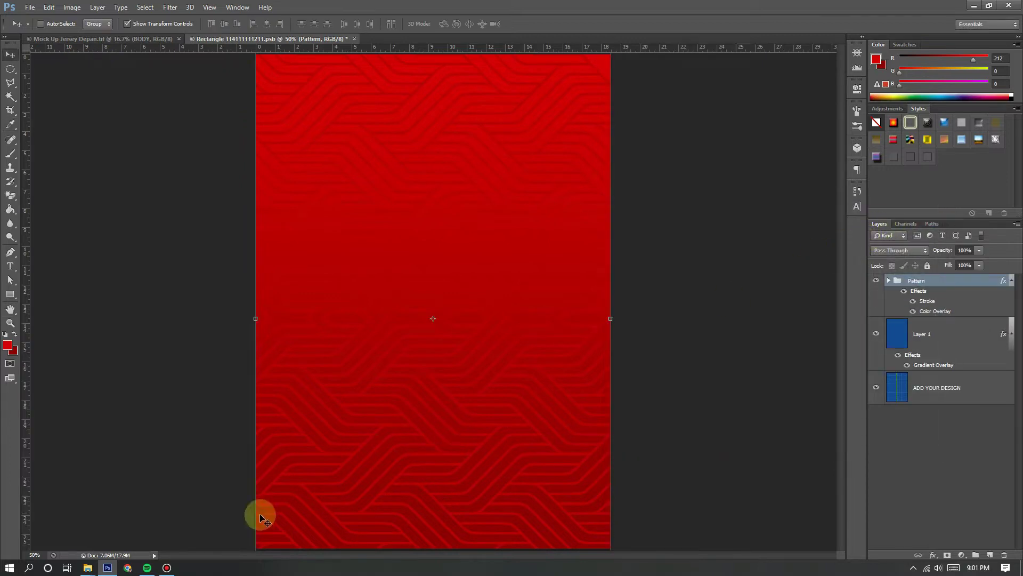
Step: Open Logo Timnas.psd from the YT 01 folder as a separate document
click(89, 568)
click(171, 520)
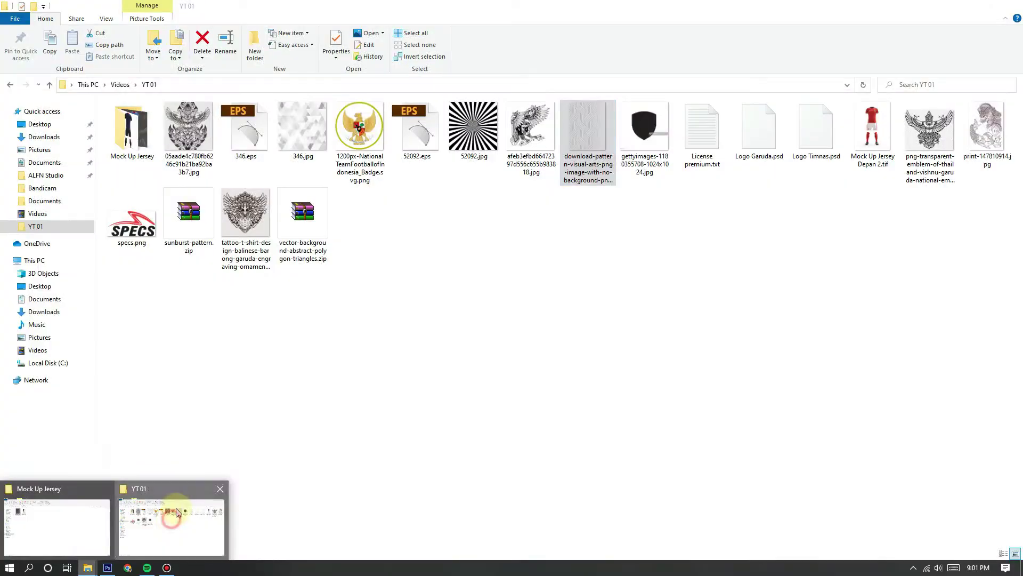
drag(810, 136, 461, 36)
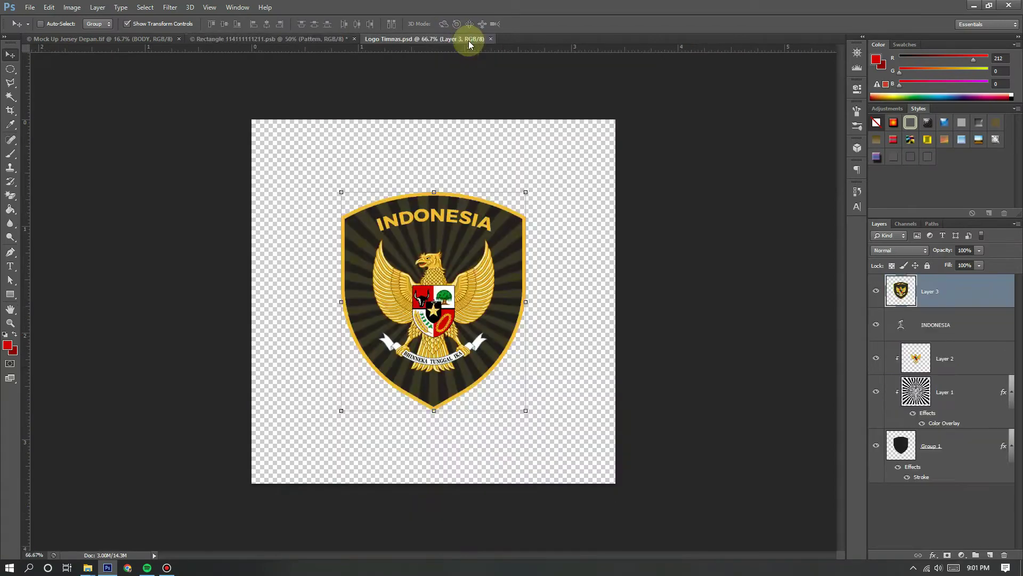
Step: Copy the Indonesia badge onto the wearer's left chest of the body design, scale it to about 34.4%, and close the logo file
drag(464, 94, 494, 165)
drag(418, 272, 513, 167)
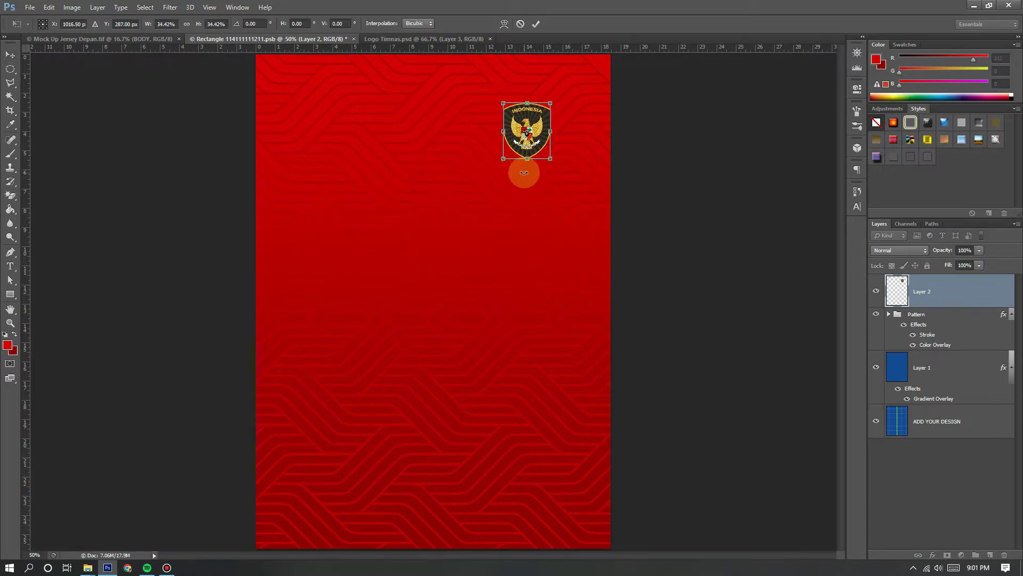
double_click(526, 136)
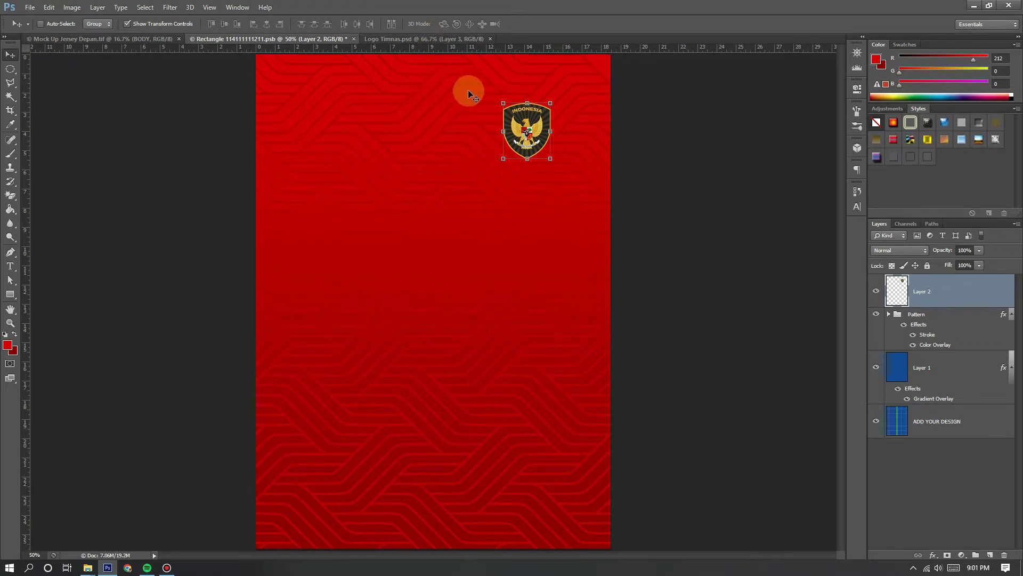
click(491, 40)
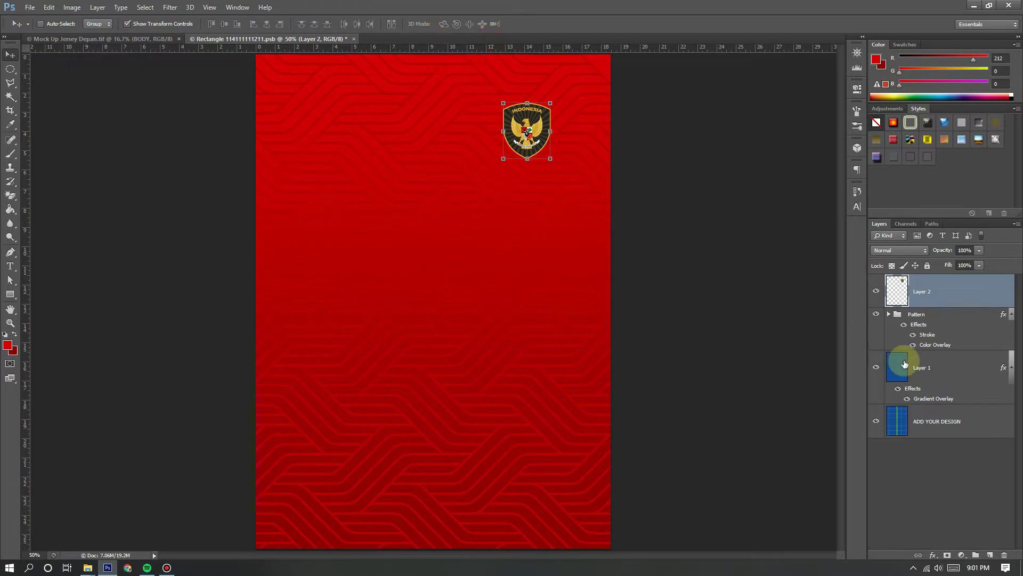
Step: Hide Layer 1 and use the grid beneath it to scale the badge to about 82% and move it slightly lower
click(876, 366)
drag(534, 146, 527, 169)
drag(497, 126, 505, 138)
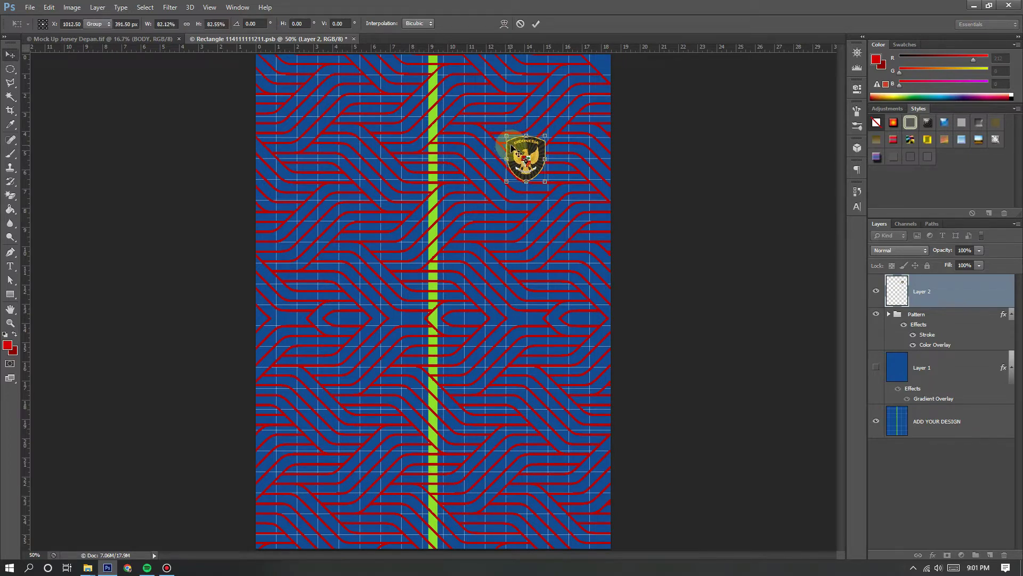
key(Return)
Step: Show Layer 1 again and save the smart object to check the badge on the jersey mockup
click(874, 367)
click(875, 367)
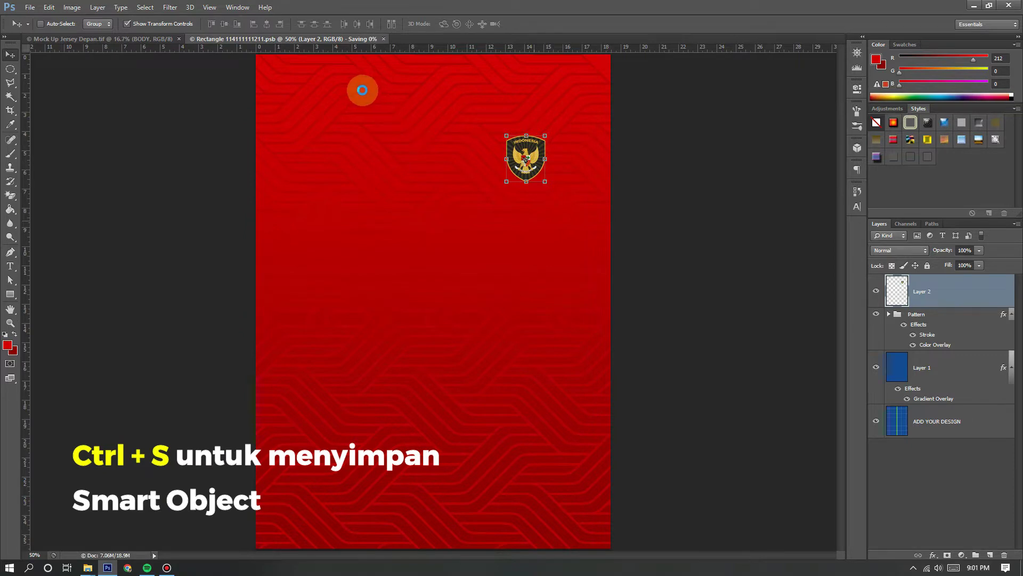
click(160, 40)
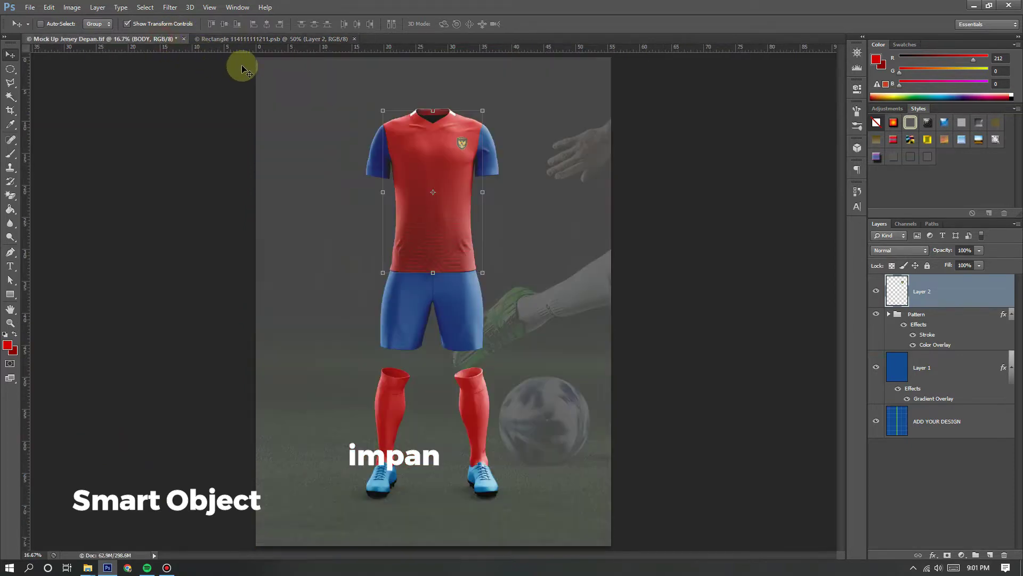
Step: Move the badge lower and closer to the jersey's centre, and save the smart object to check it on the mockup
click(271, 41)
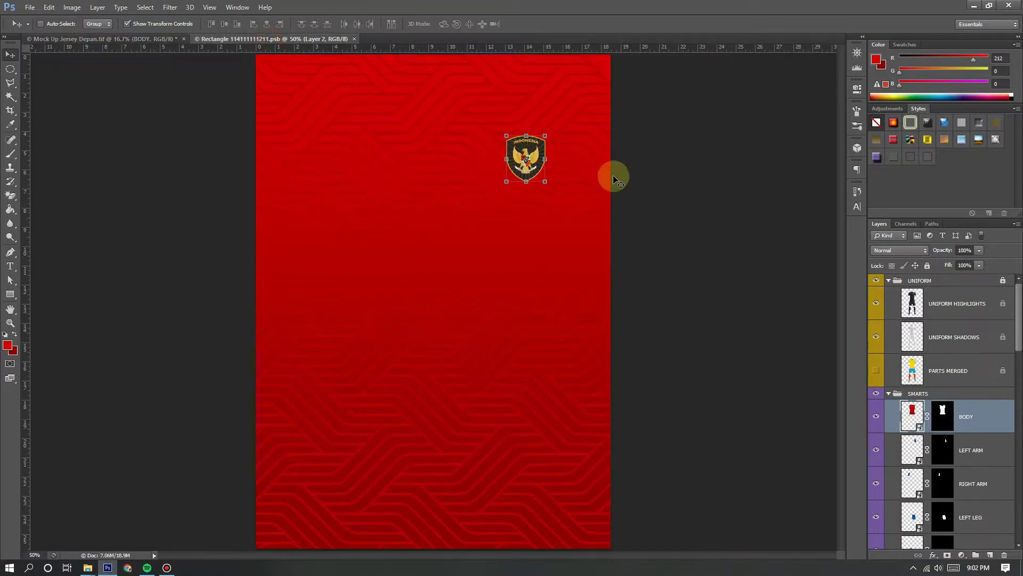
drag(508, 164, 490, 195)
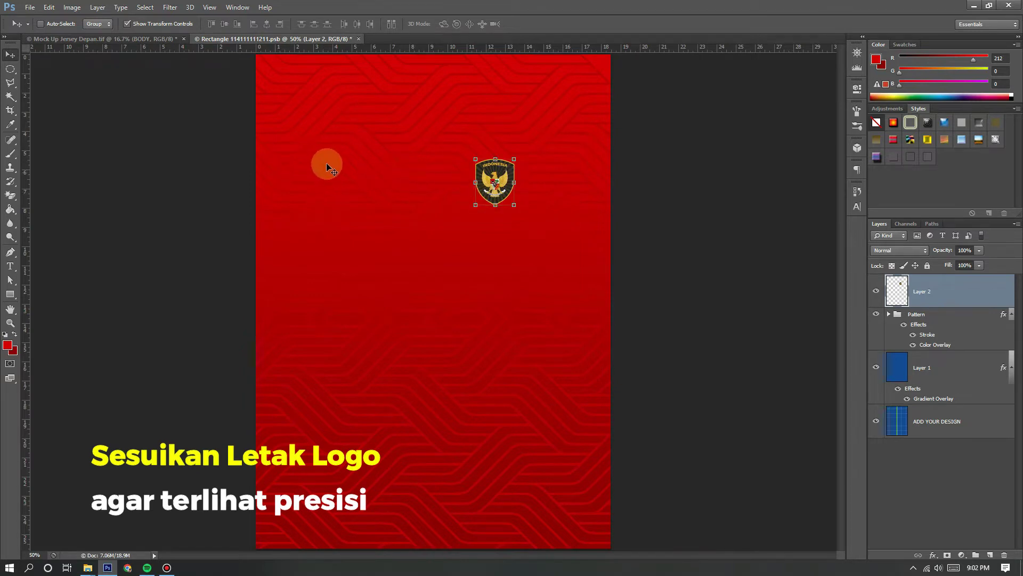
key(ctrl+s)
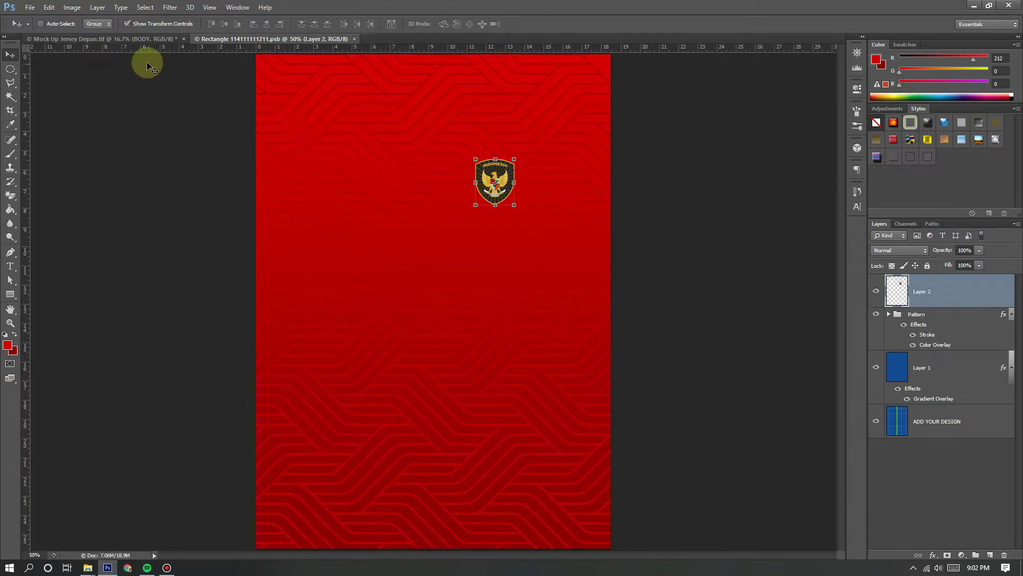
click(121, 40)
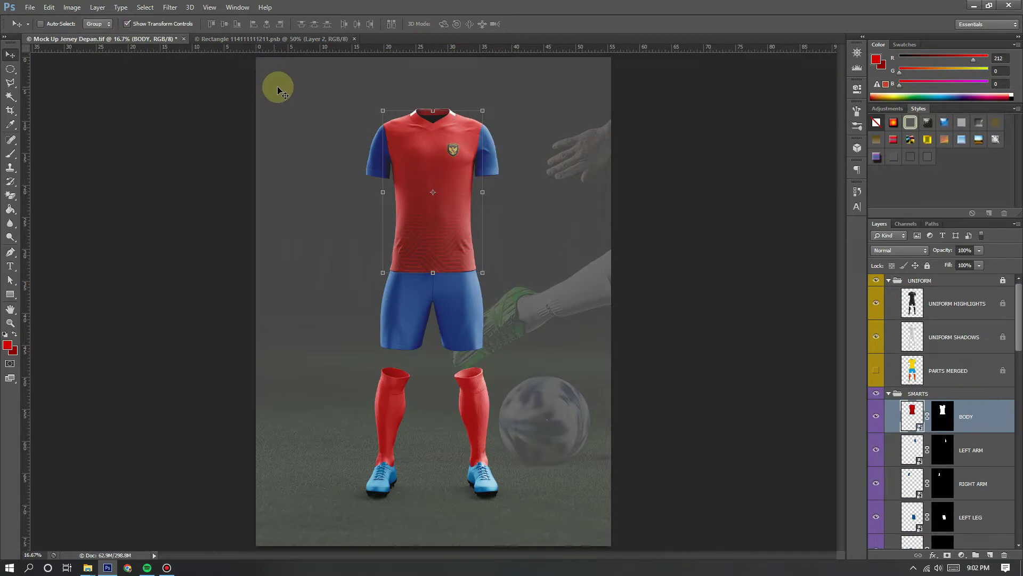
Step: Shift the badge slightly outward from the jersey's centre and save the smart object to check it on the mockup
click(282, 39)
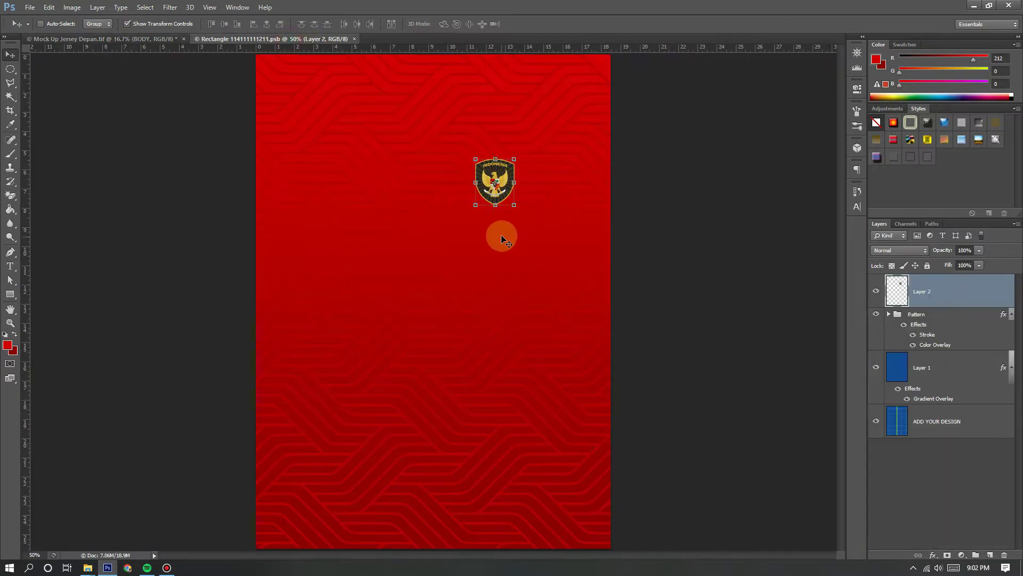
drag(506, 234, 520, 235)
key(ctrl+s)
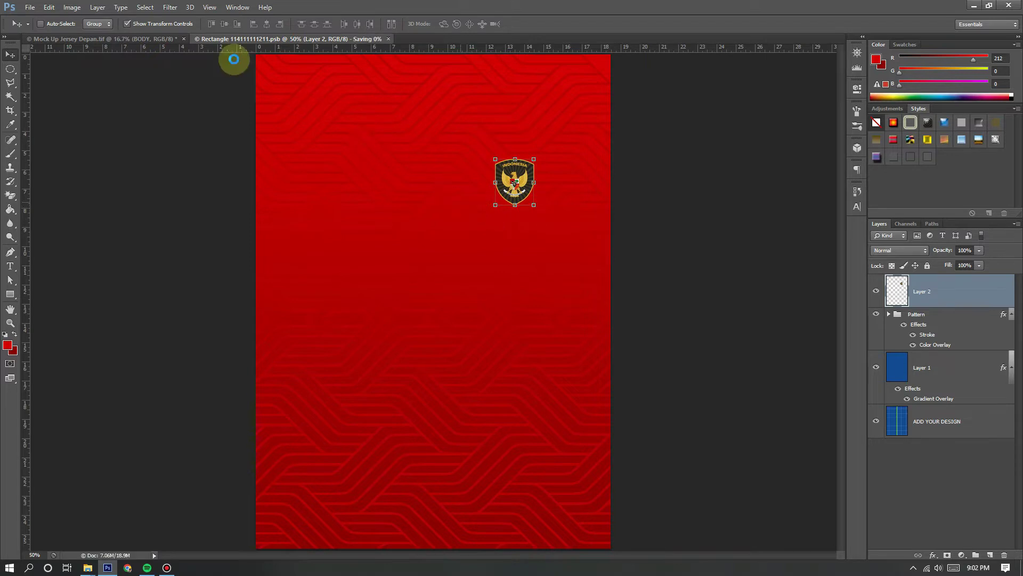
click(136, 39)
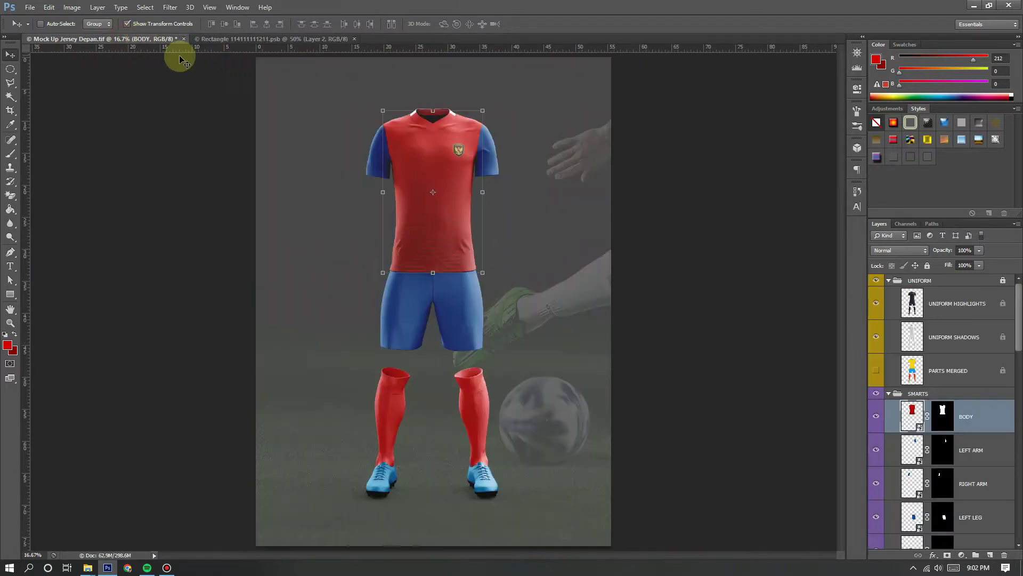
Step: Place specs.png from the YT 01 folder at the centre of the body design
click(306, 42)
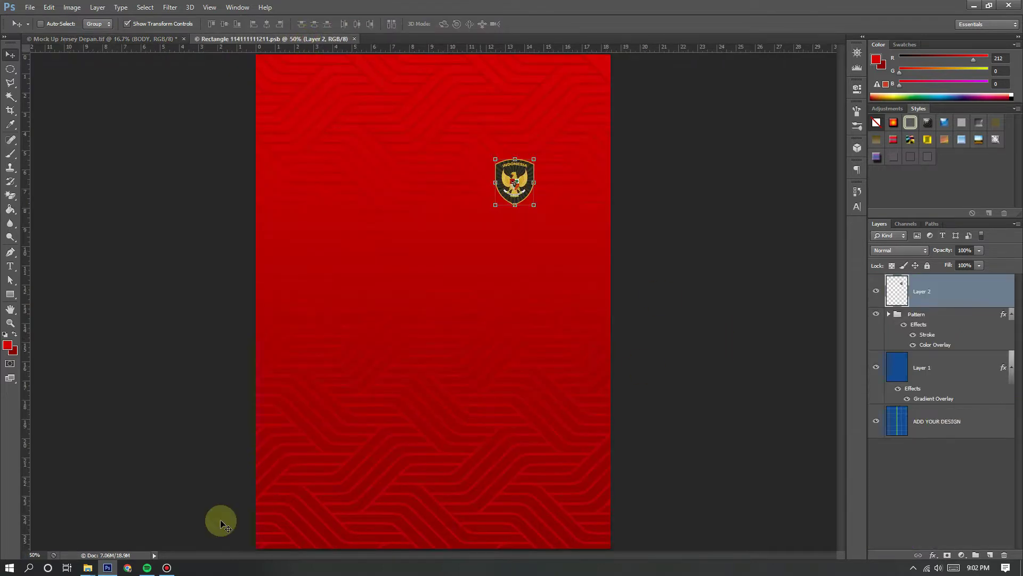
mouse_move(88, 566)
click(160, 526)
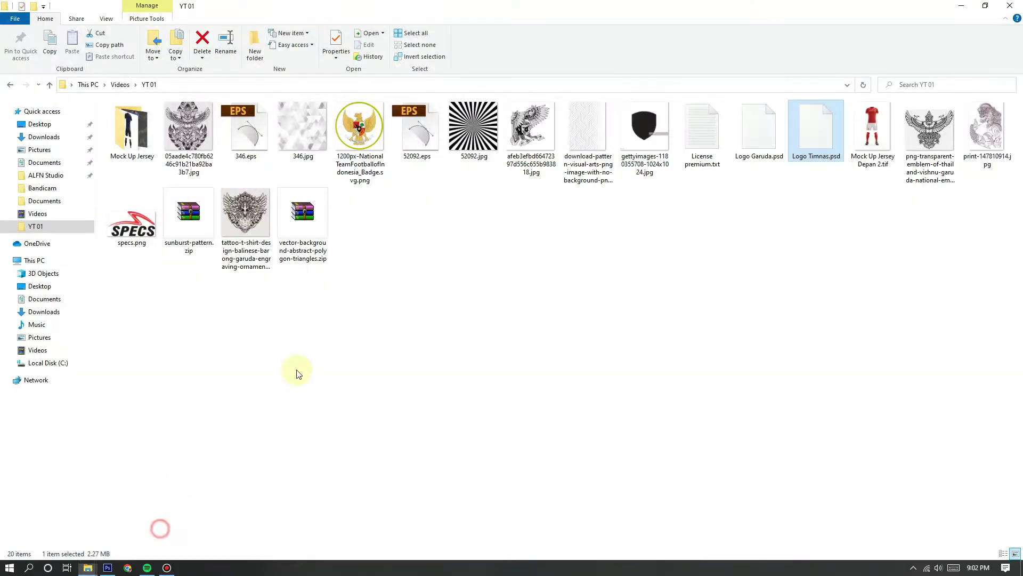
drag(132, 221, 337, 301)
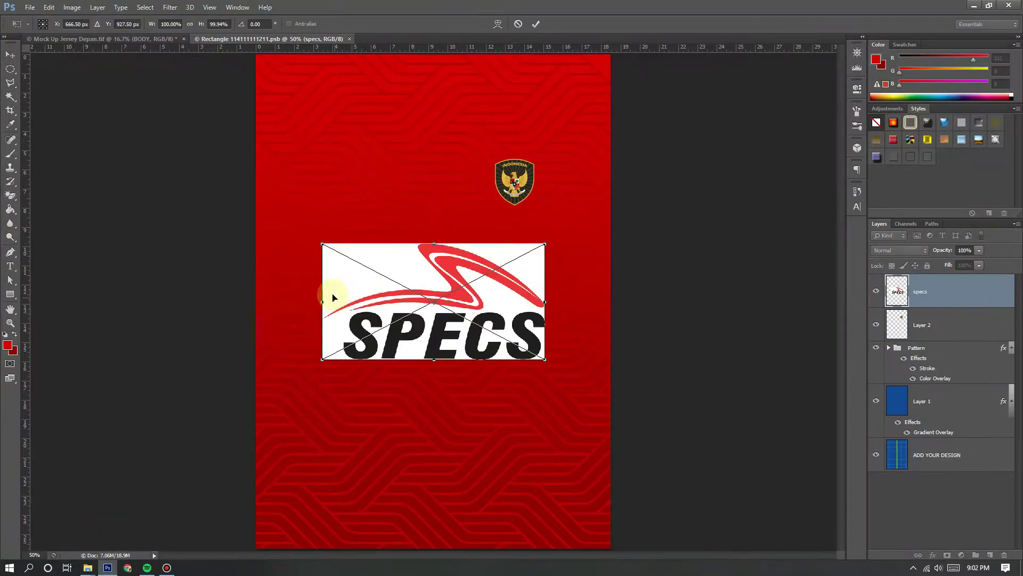
double_click(439, 312)
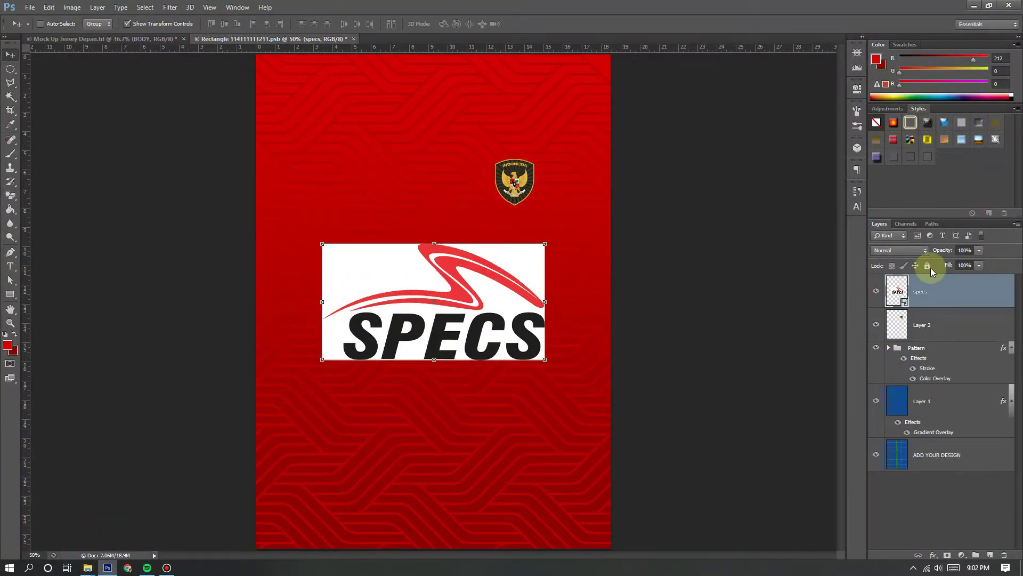
Step: Rasterize the specs layer and remove its white background with the Magic Eraser
right_click(943, 292)
click(851, 261)
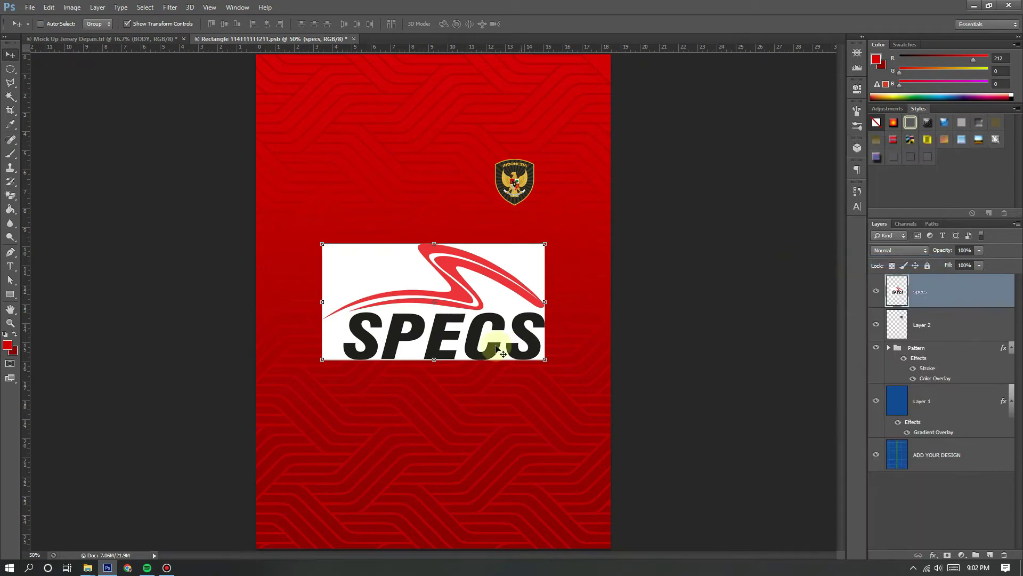
drag(10, 210, 37, 220)
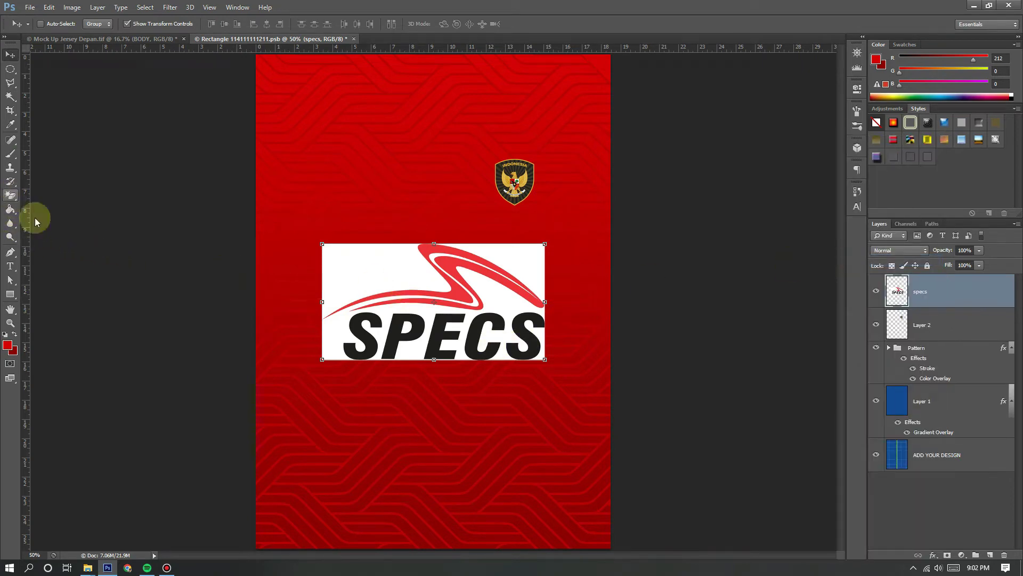
click(389, 269)
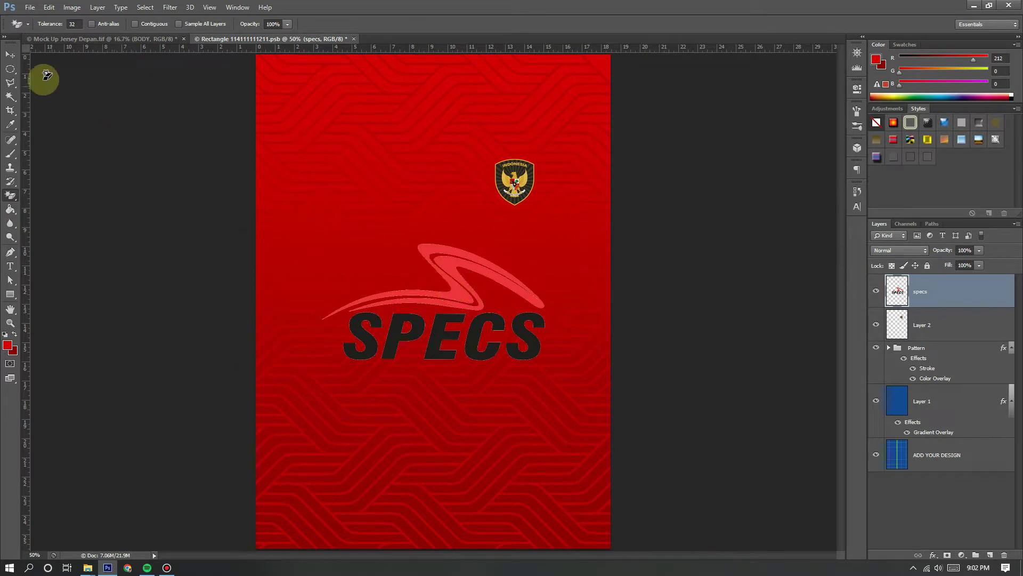
Step: Add a Color Overlay to the specs layer and set its colour to white ffffff
key(v)
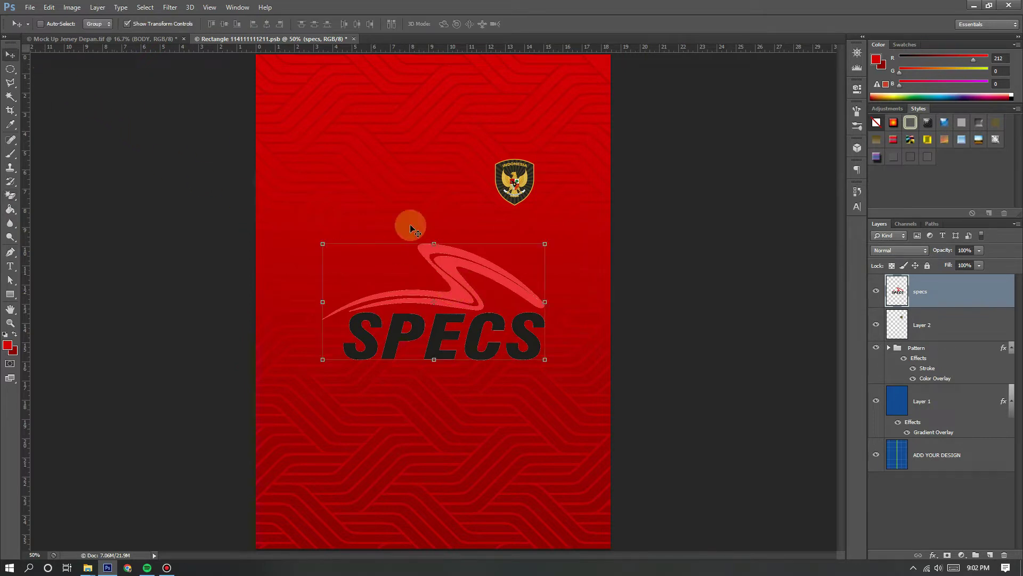
double_click(956, 302)
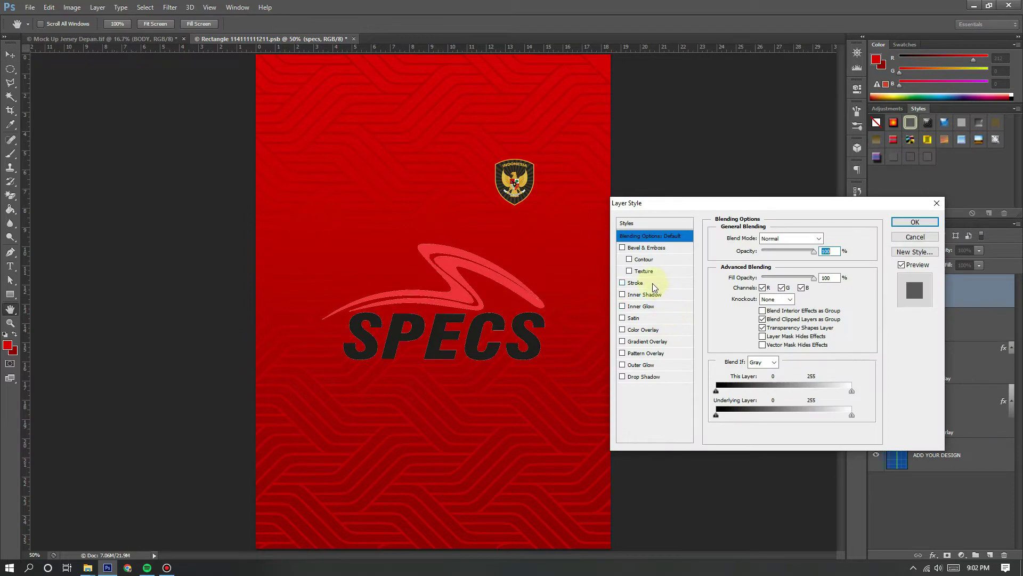
click(654, 329)
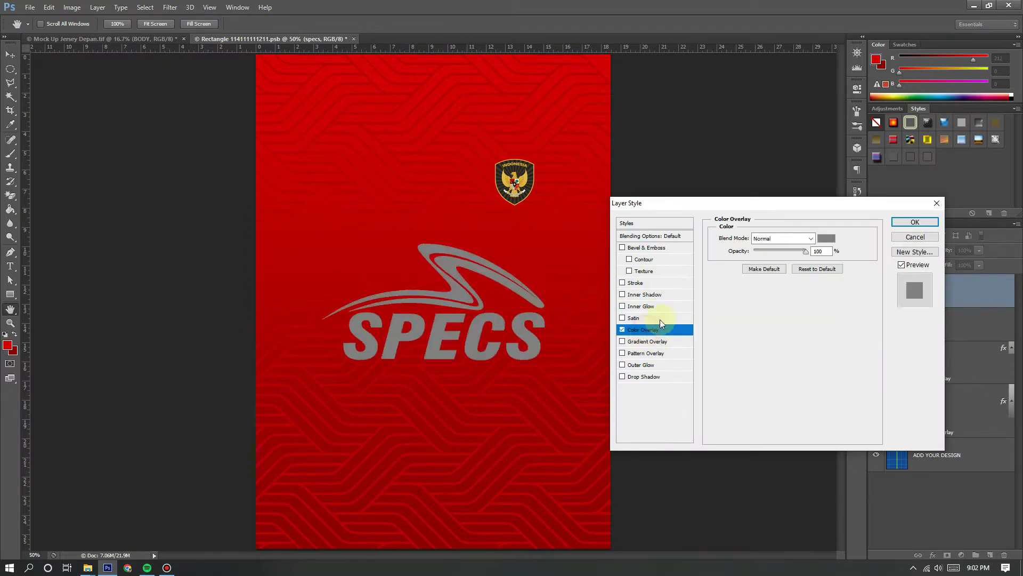
click(829, 241)
drag(541, 137, 502, 96)
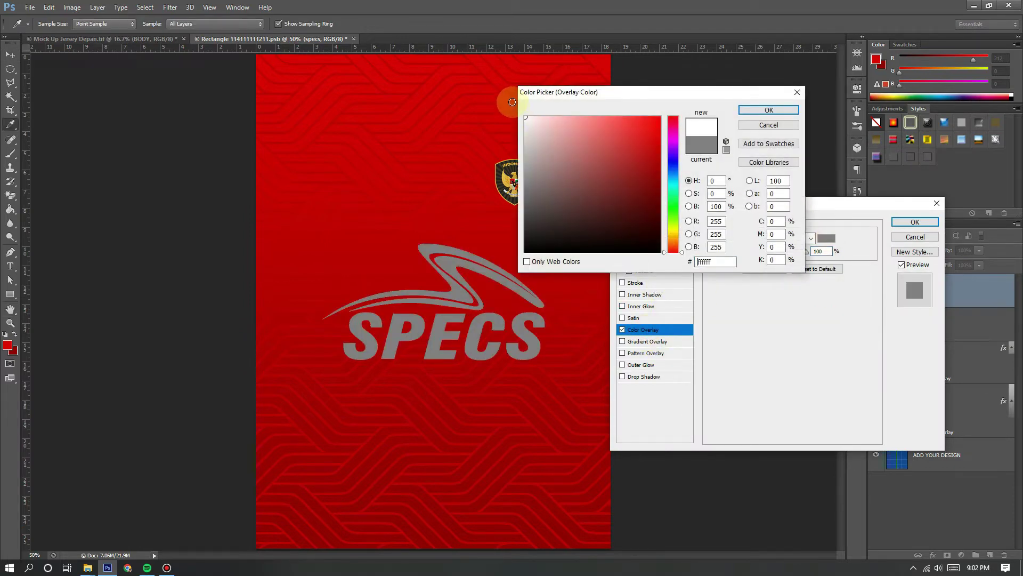
click(765, 110)
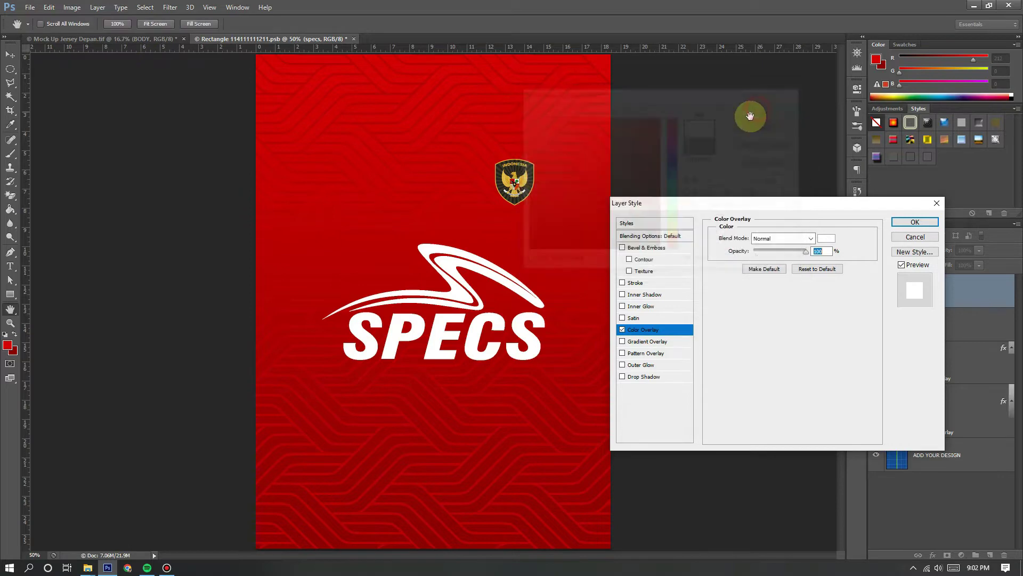
click(915, 222)
Step: Scale the SPECS logo to about 18.7%, position it on the chest opposite the badge, and save the smart object
key(v)
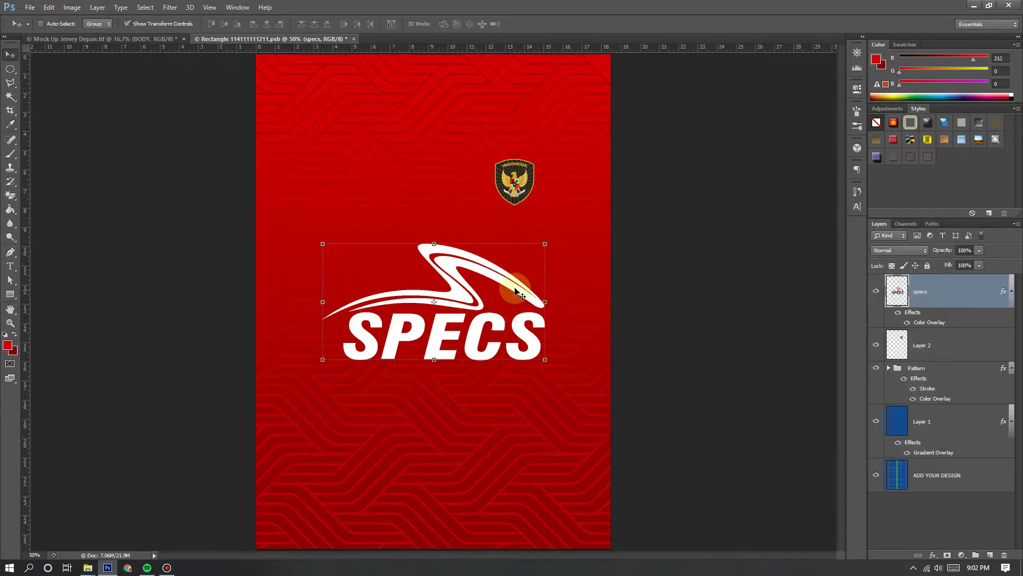
drag(444, 267, 427, 144)
key(ctrl+t)
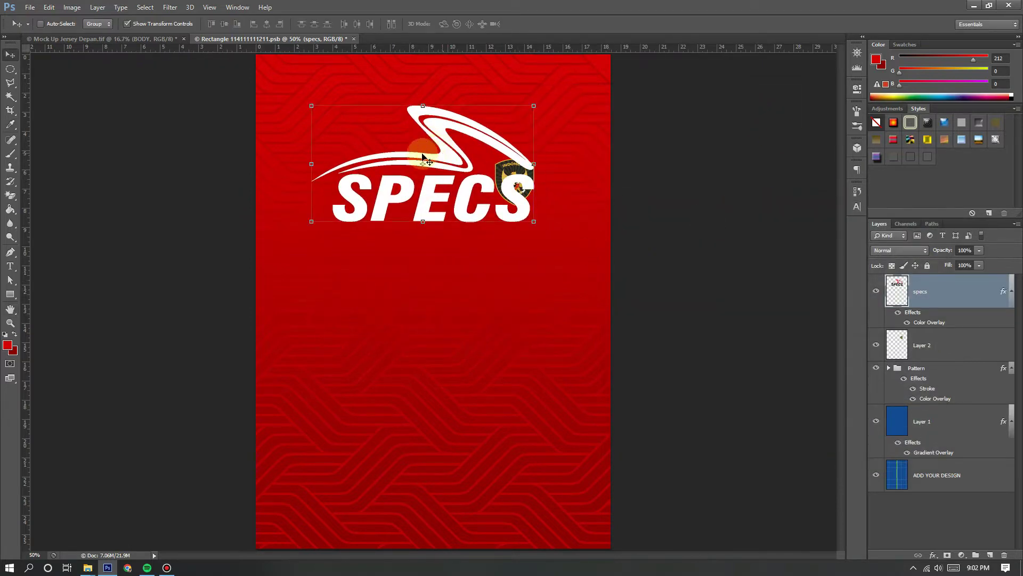
drag(335, 113, 363, 187)
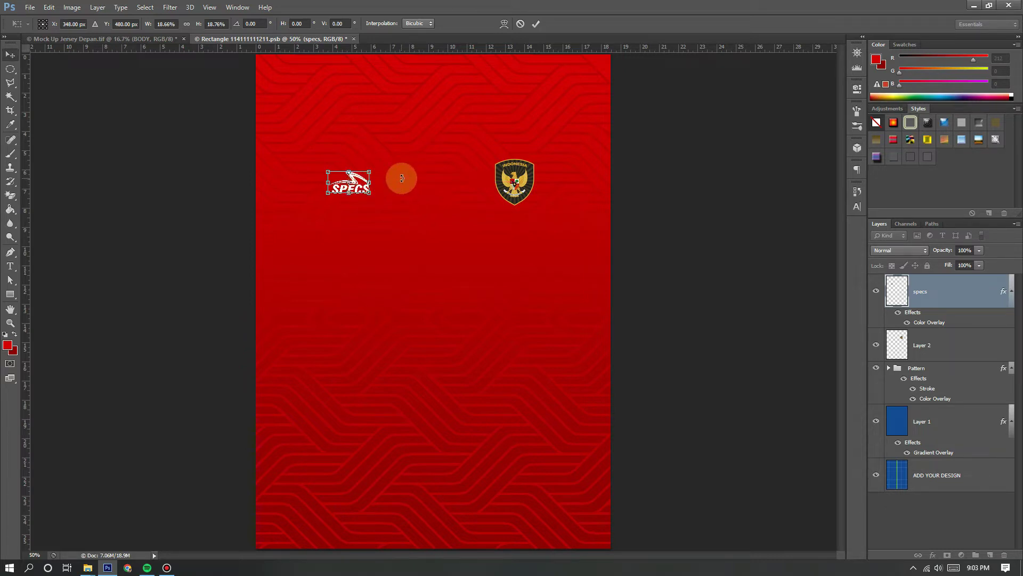
key(Return)
key(ctrl+s)
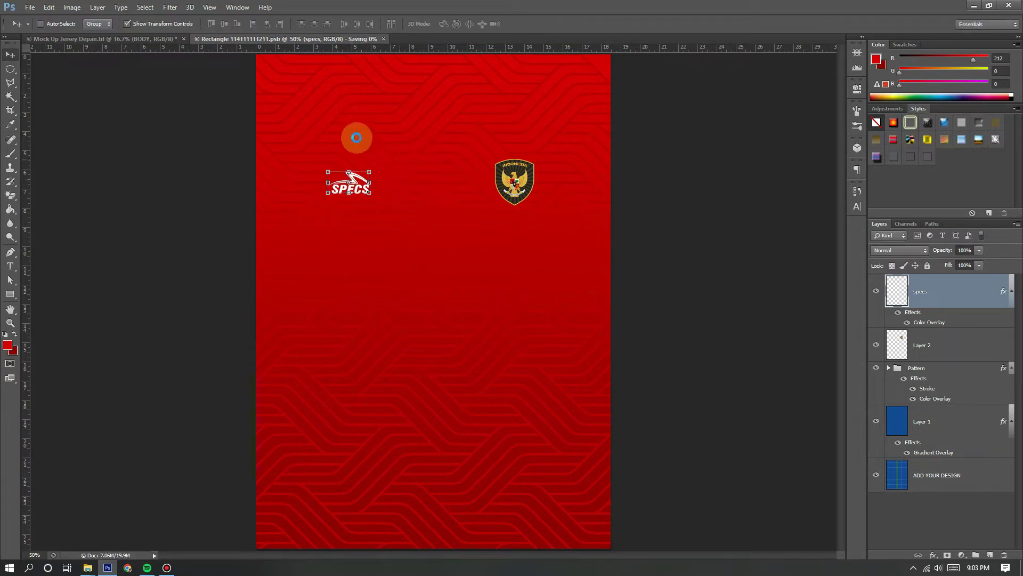
Step: Nudge the SPECS logo and the team badge slightly toward each other, save the smart object and check them on the mockup
click(176, 39)
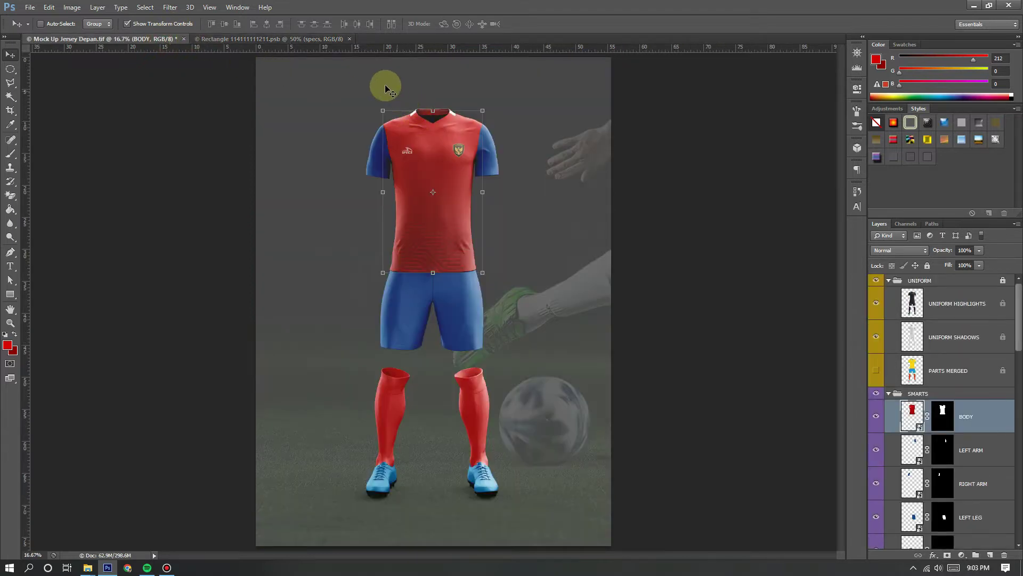
click(297, 40)
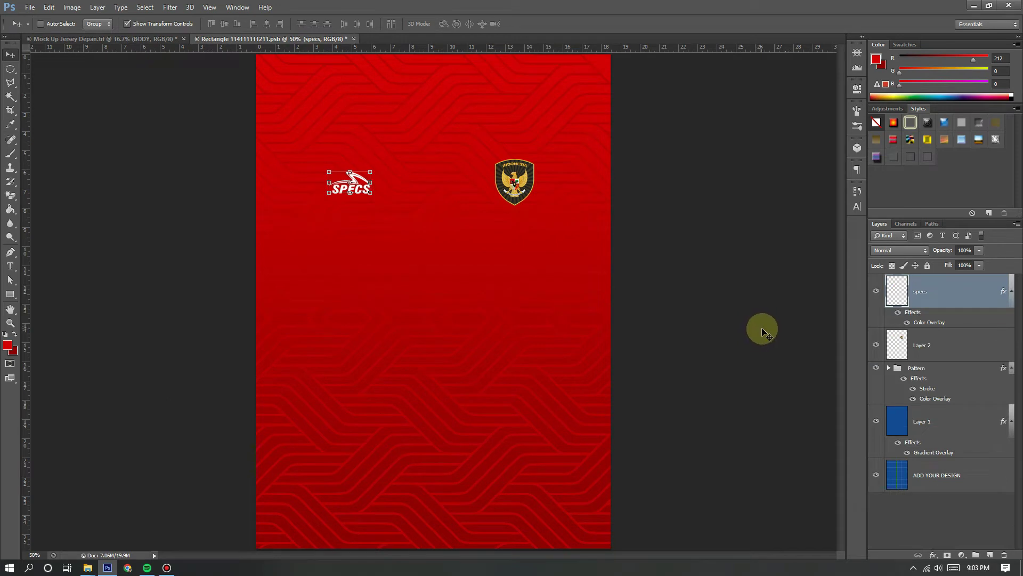
click(951, 346)
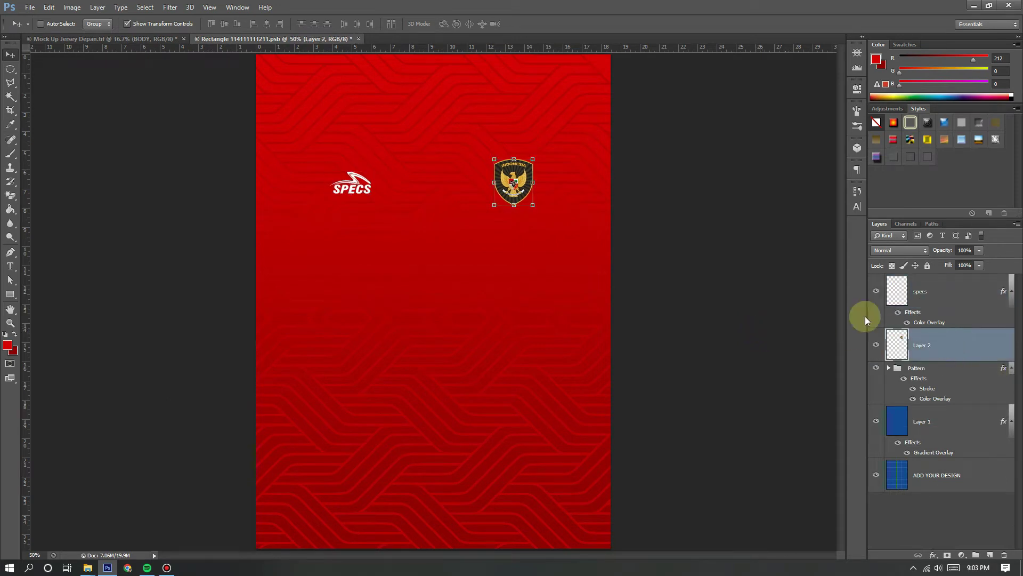
key(ctrl+s)
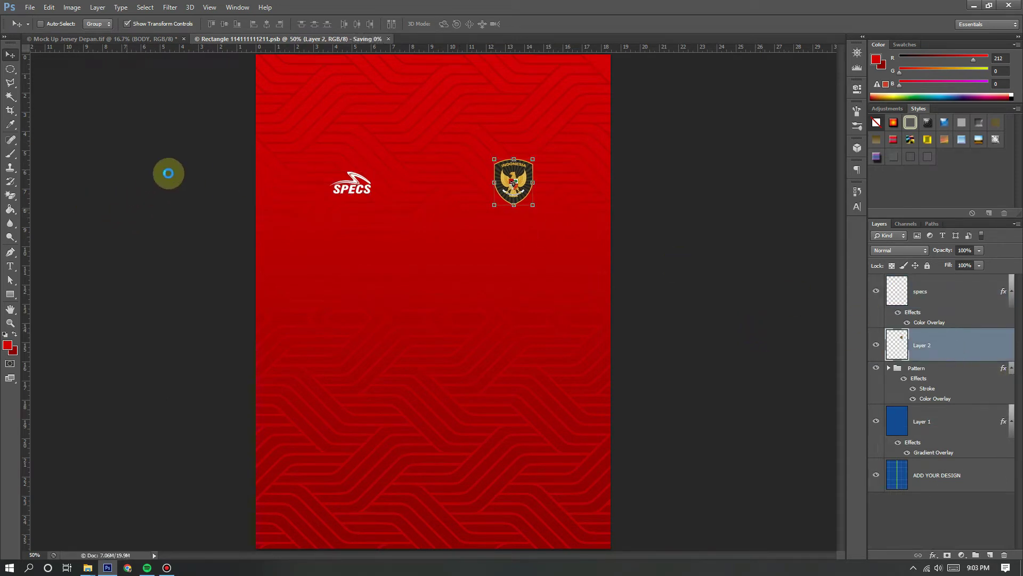
click(133, 39)
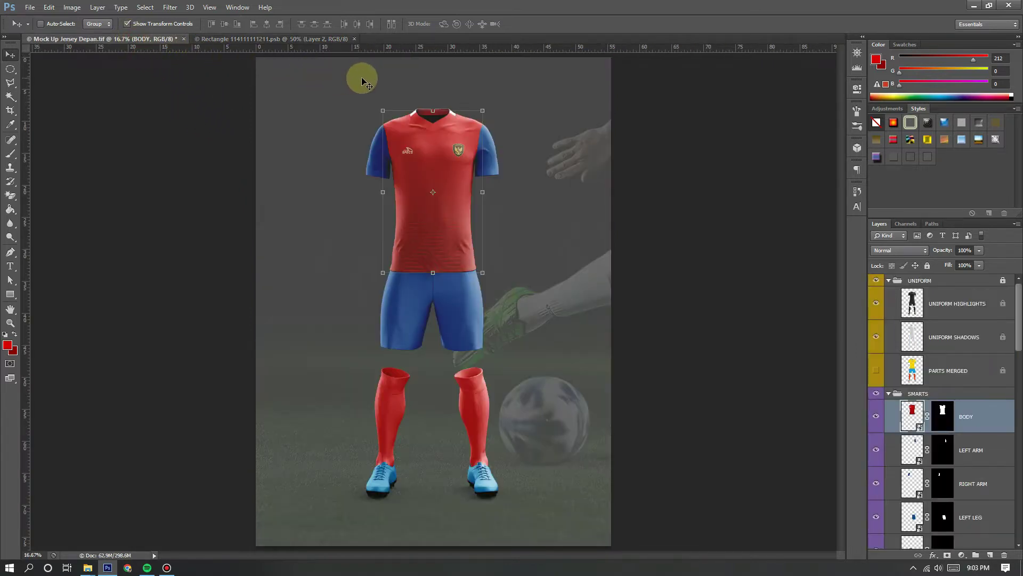
Step: Select the specs layer and the badge layer together in the body smart object and shift them down about 10 px
click(272, 39)
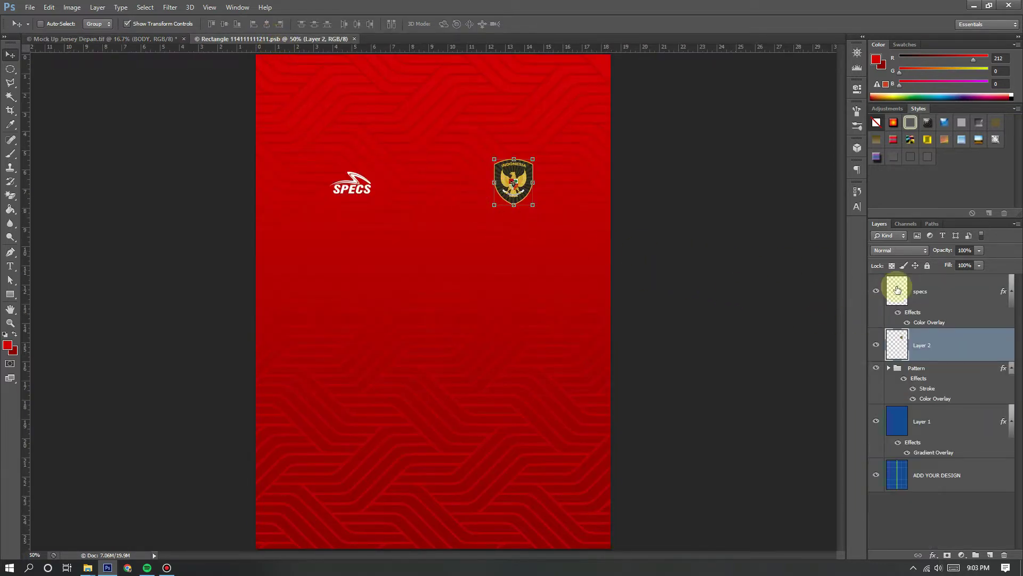
shift+click(954, 294)
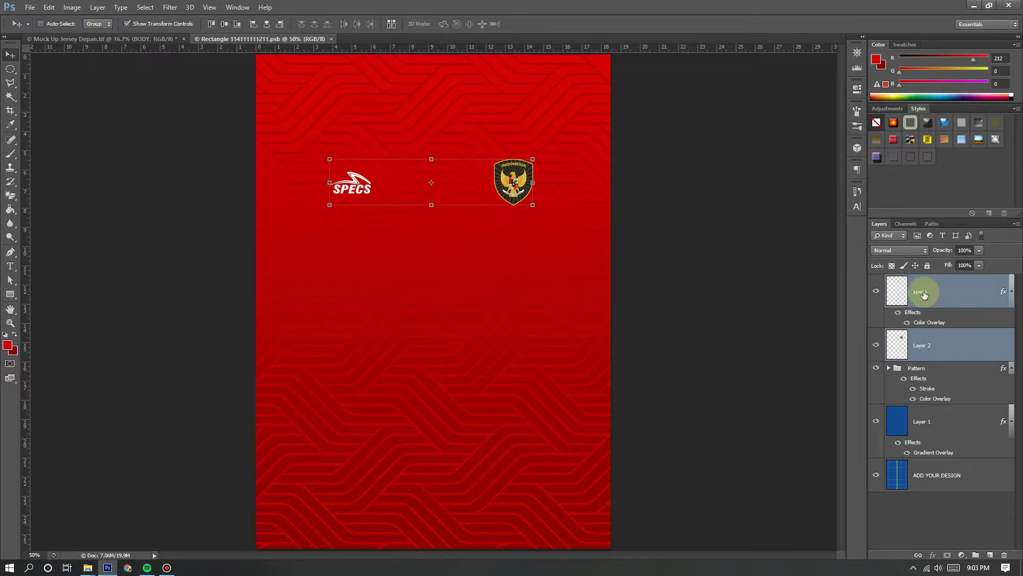
key(Down)
key(Down)
key(Down)
key(Down)
key(Down)
key(Down)
key(Down)
key(Down)
key(Down)
key(Down)
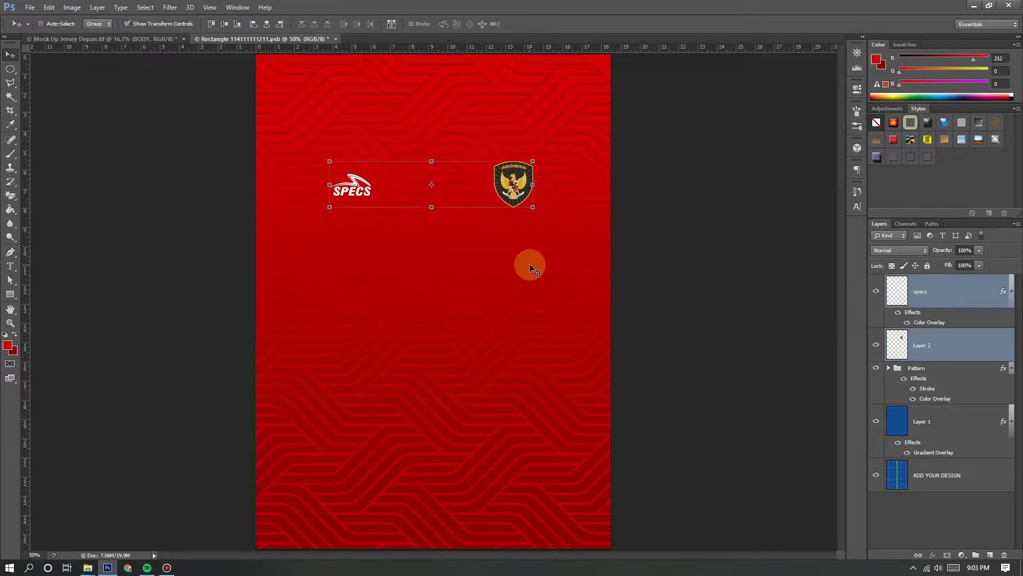
Step: Nudge the SPECS logo and the badge slightly apart, save the smart object and check the mockup
click(929, 299)
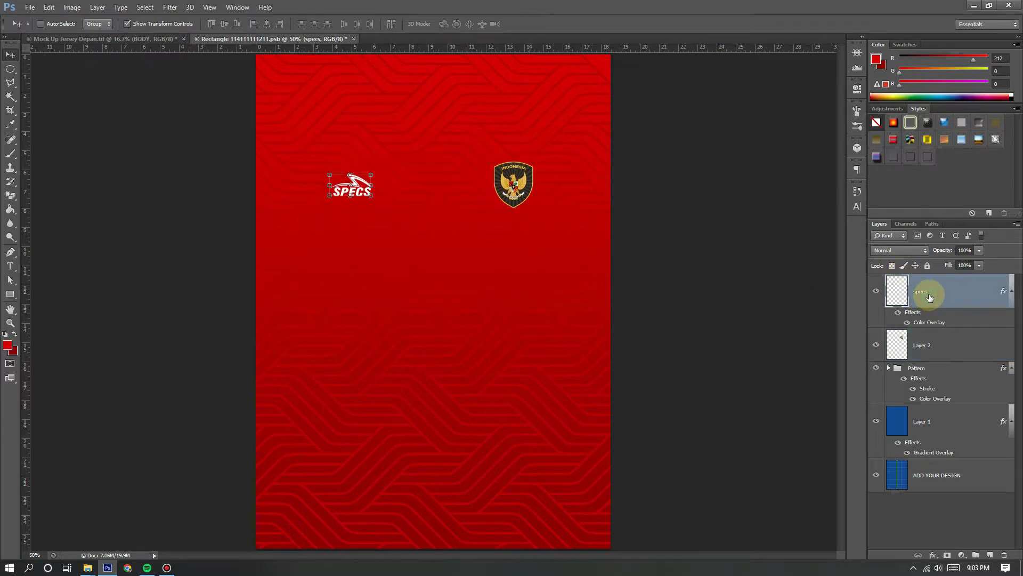
click(951, 341)
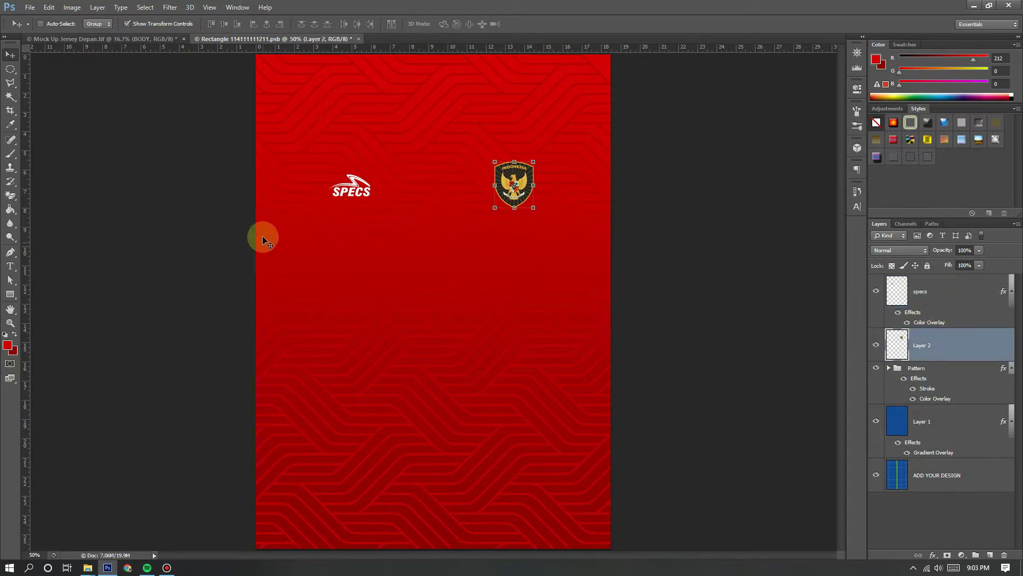
key(ctrl+s)
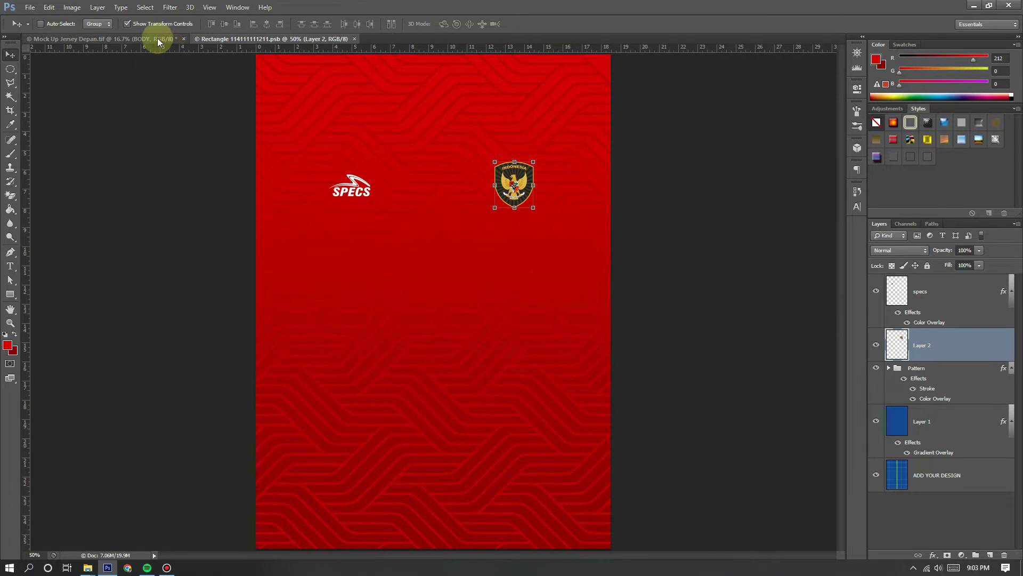
click(159, 38)
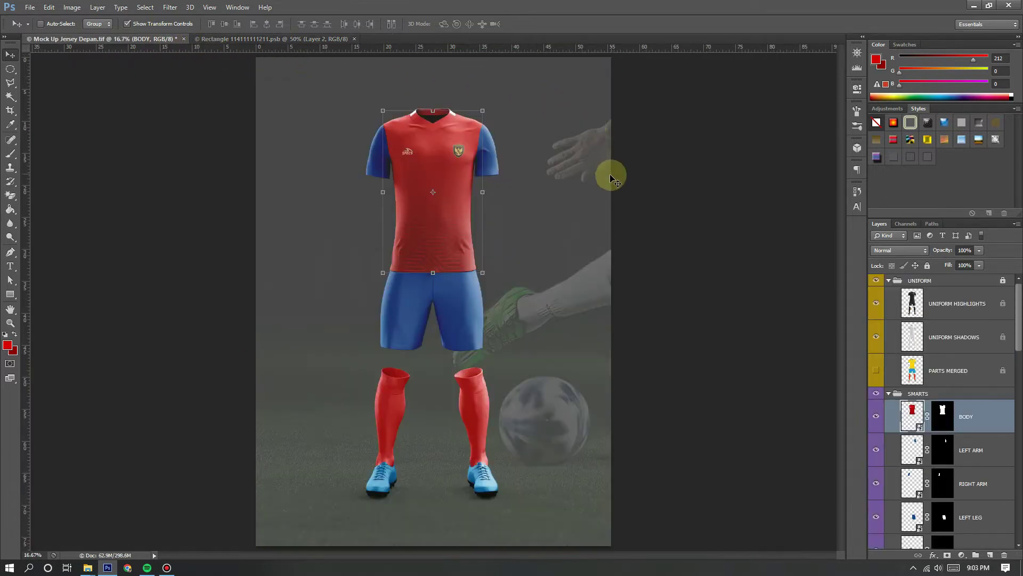
Step: Nudge the SPECS logo and badge together slightly further down, then save and close the body smart object
click(269, 38)
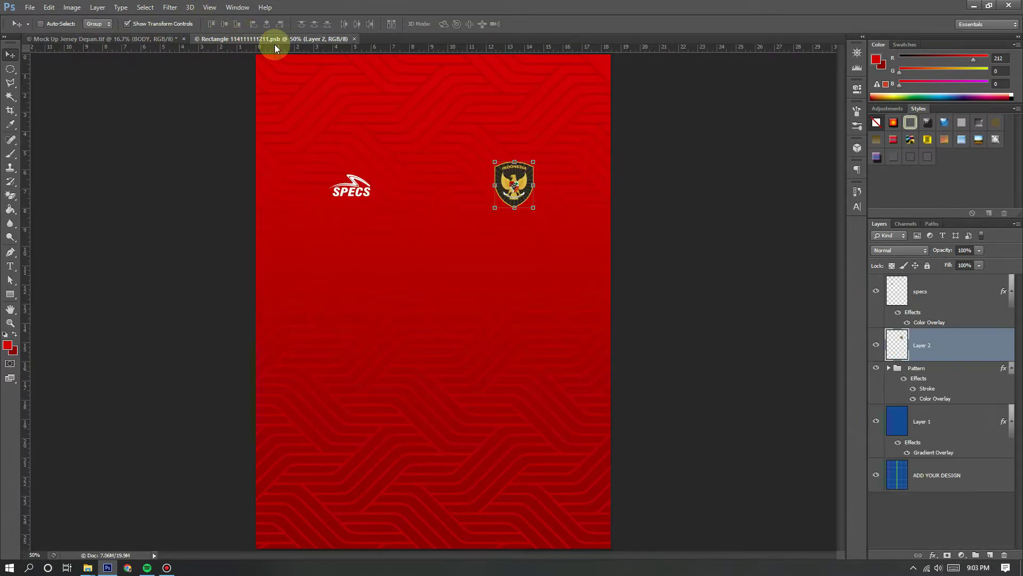
click(31, 7)
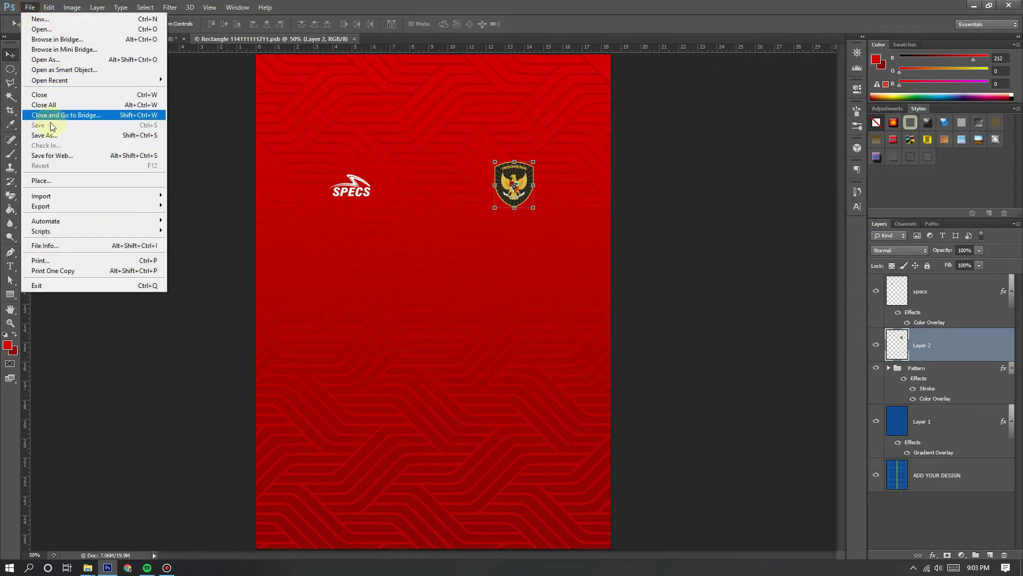
click(256, 166)
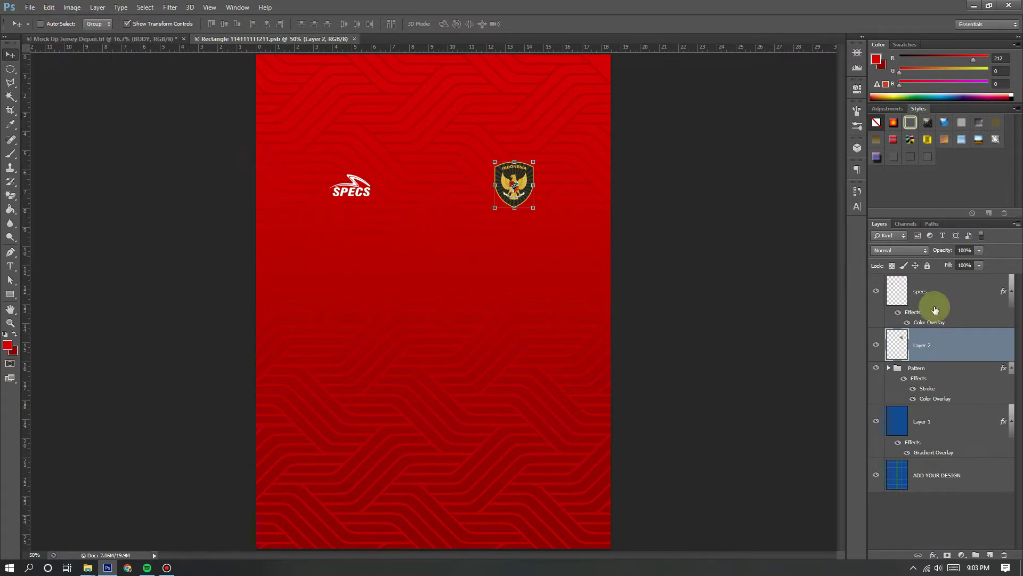
shift+click(958, 297)
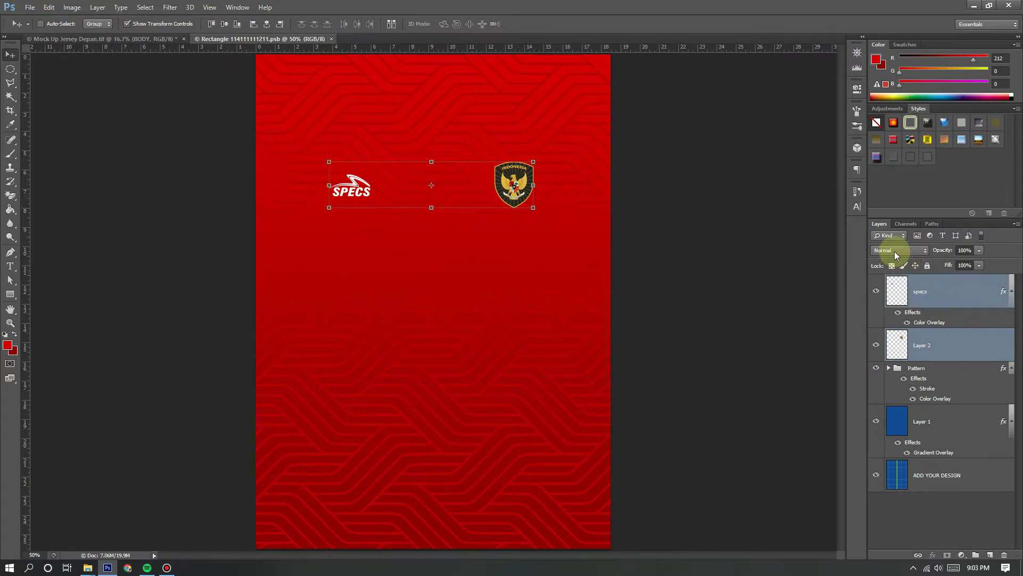
key(Down)
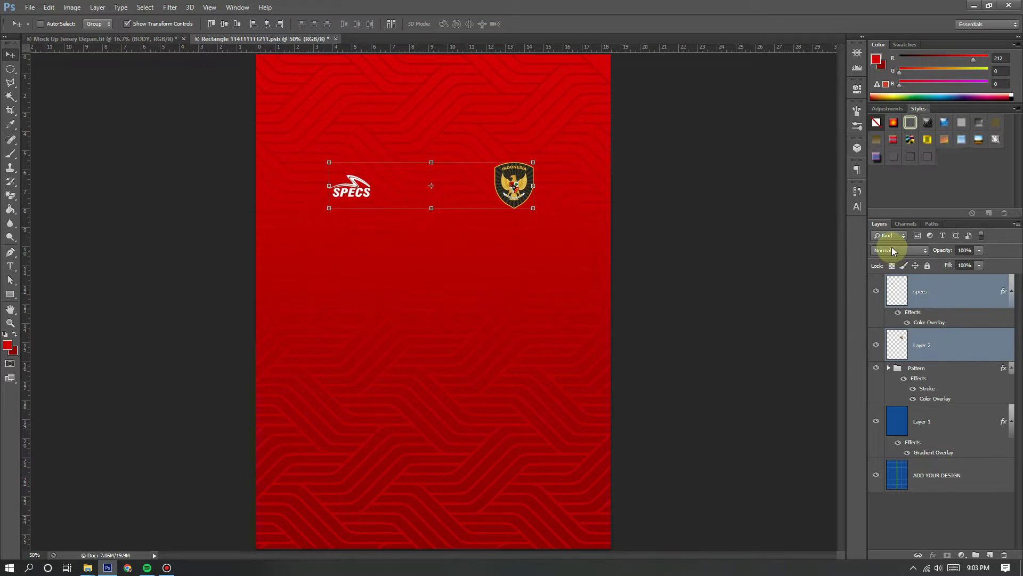
click(35, 8)
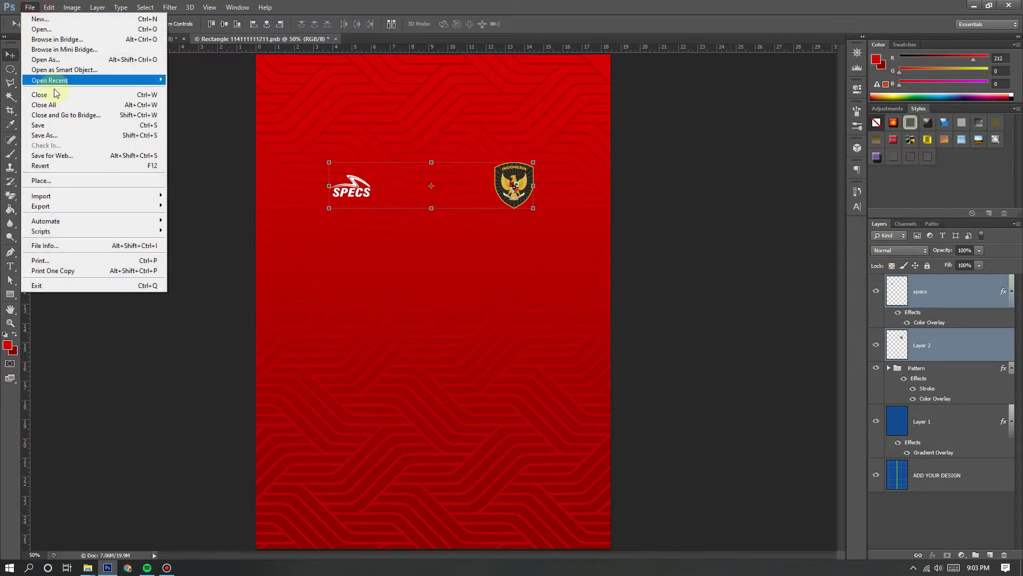
click(45, 122)
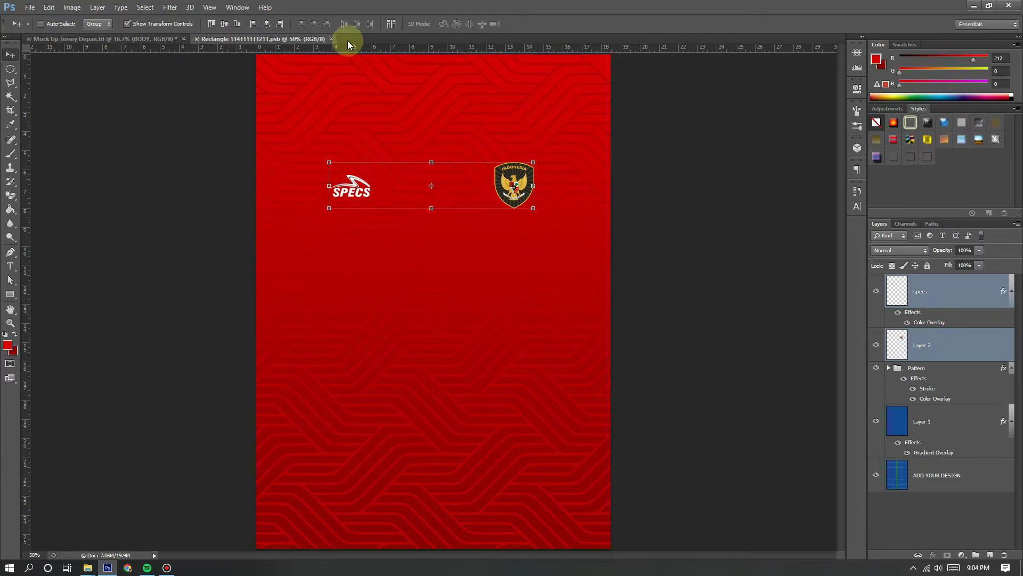
click(331, 39)
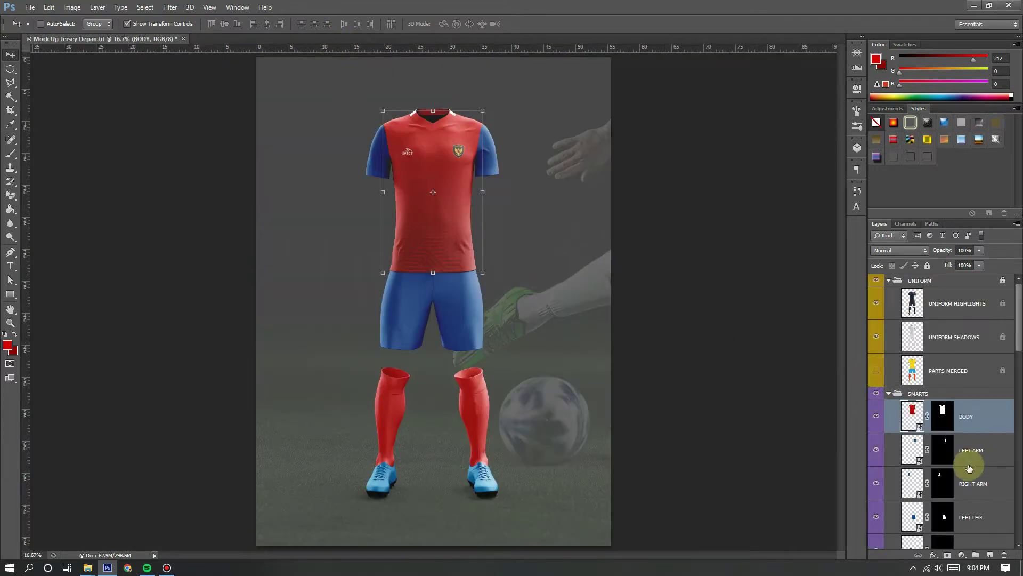
Step: Open the LEFT ARM smart object, fill its Layer 1 with the red foreground colour and show the Rectangle 1 stripe
double_click(912, 452)
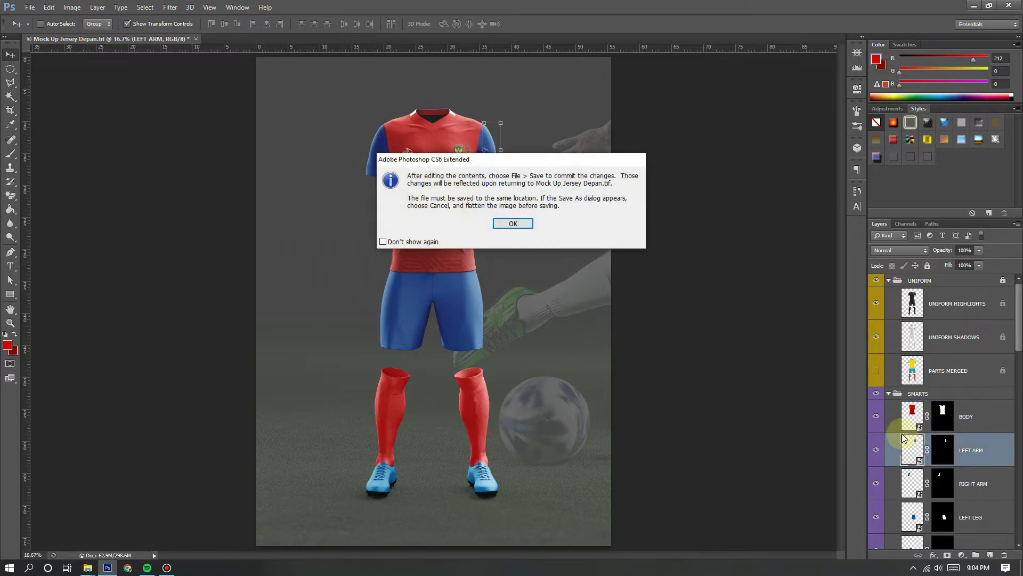
click(514, 225)
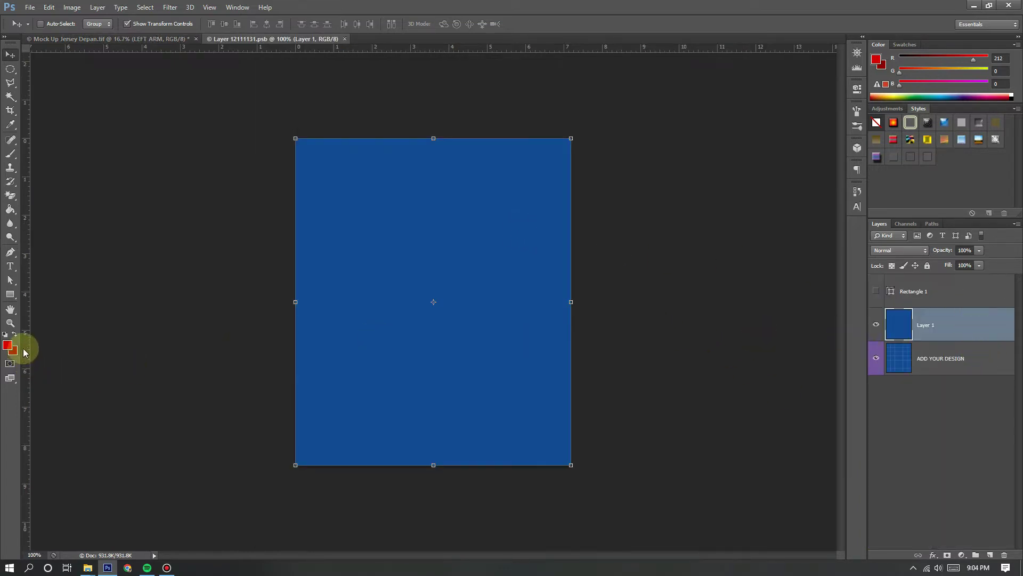
click(9, 210)
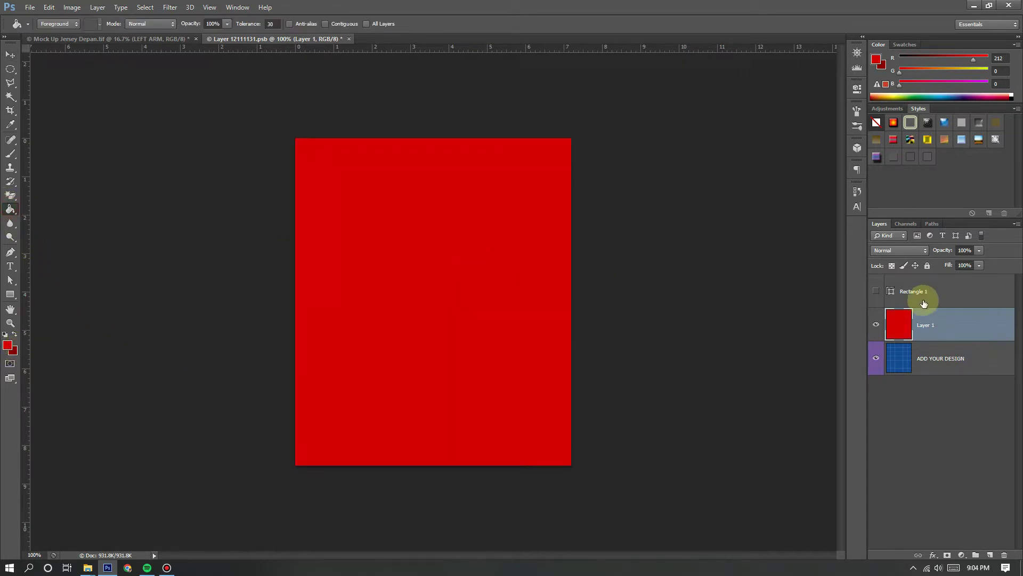
click(874, 291)
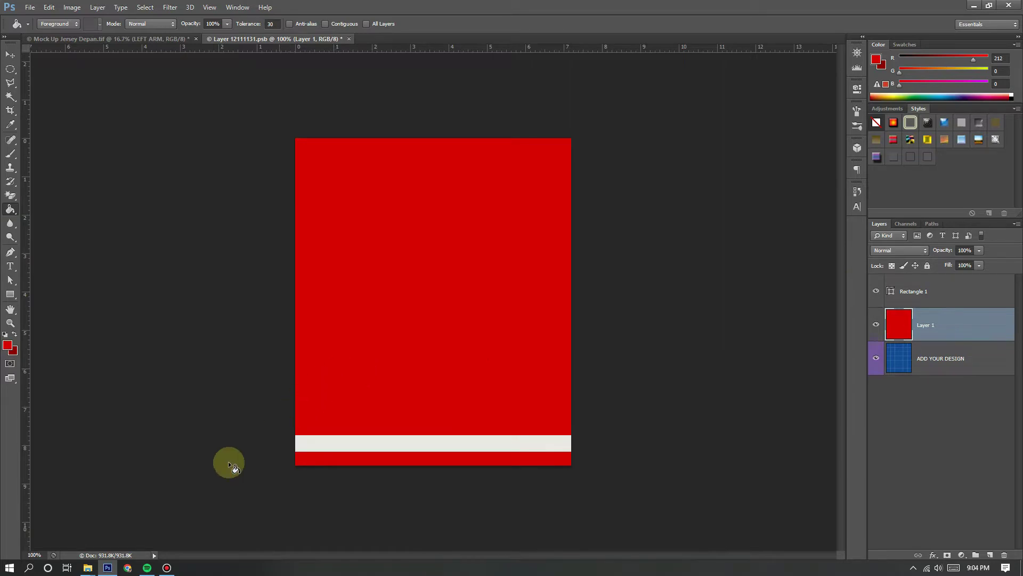
Step: Place the download-pattern line image from the YT 01 folder on the sleeve, rotated 90° and scaled to 88.42% to span its width
click(88, 568)
click(155, 531)
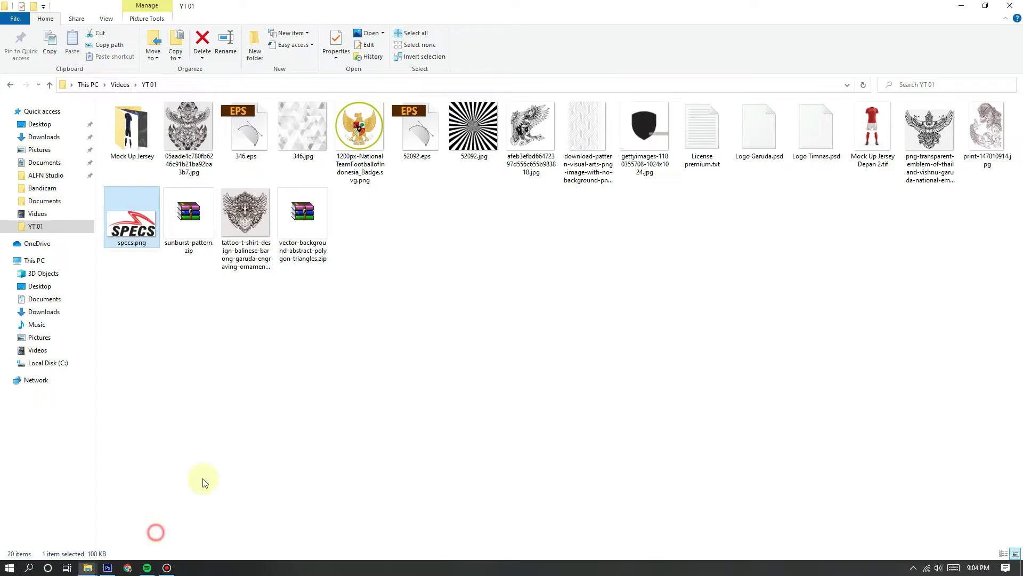
drag(580, 138, 432, 281)
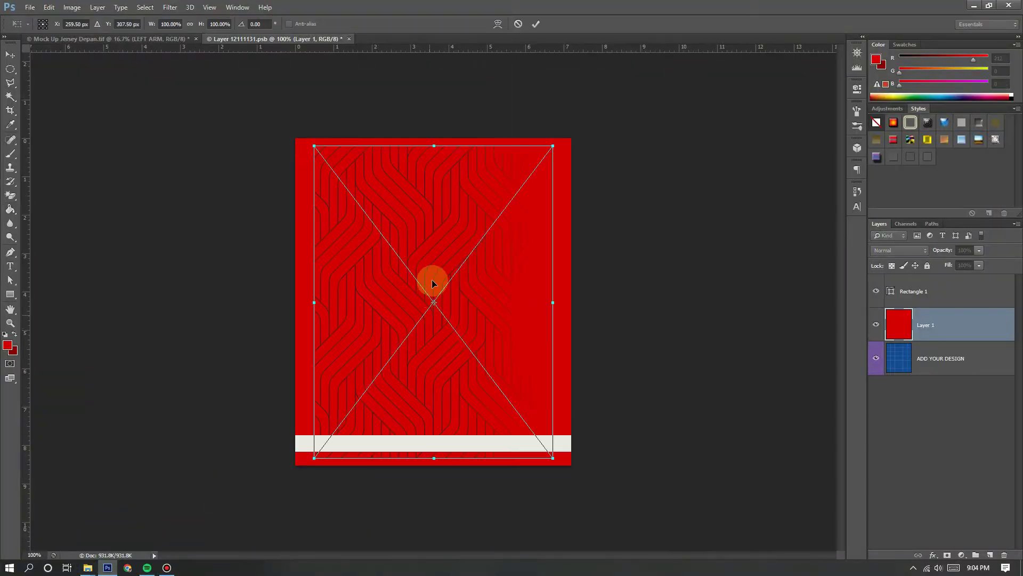
drag(561, 146, 575, 397)
drag(277, 182, 293, 196)
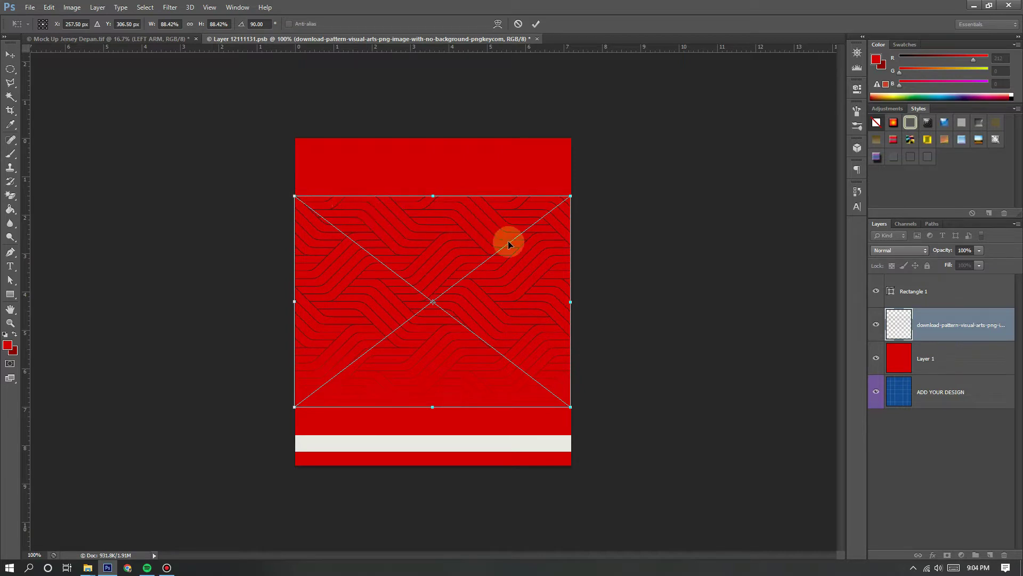
key(Return)
Step: Add a Color Overlay to the sleeve's pattern layer, sampling the red foreground colour d40000
click(965, 339)
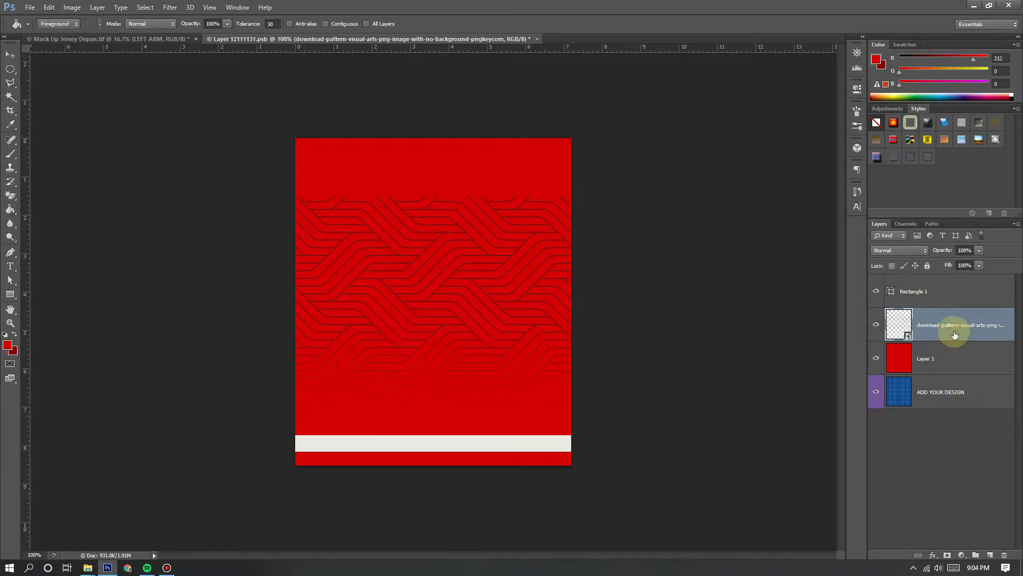
double_click(953, 335)
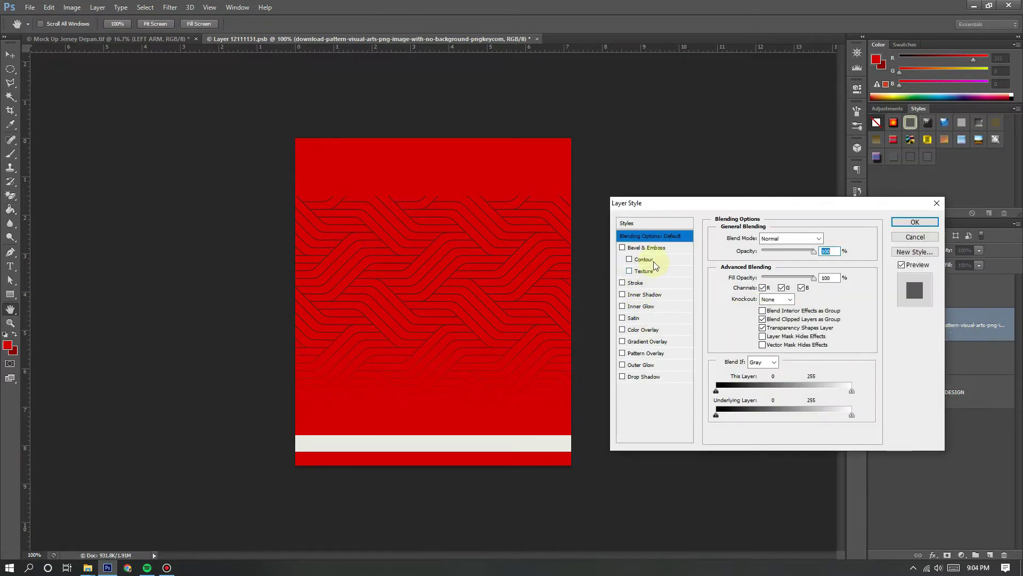
click(639, 331)
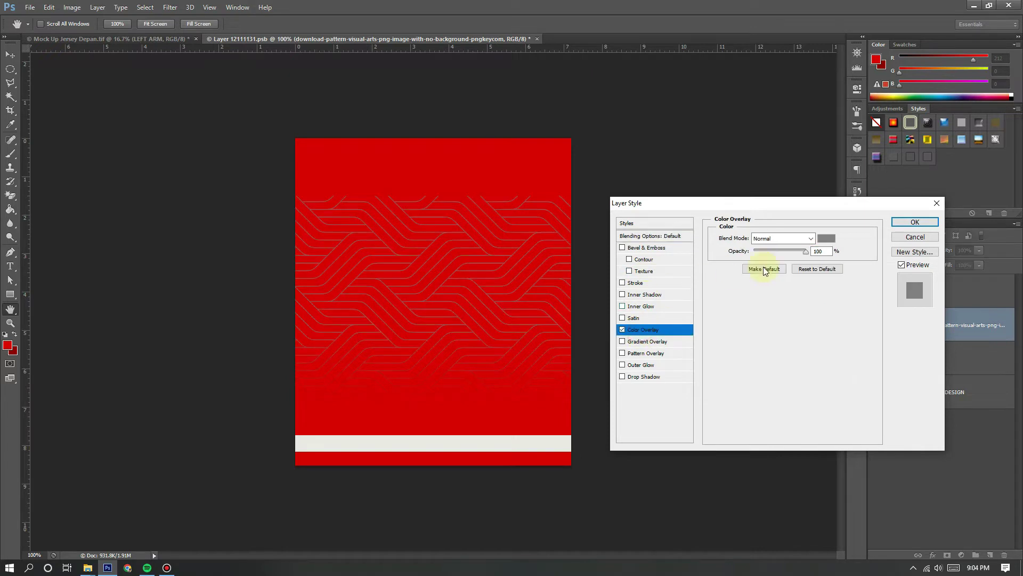
click(830, 239)
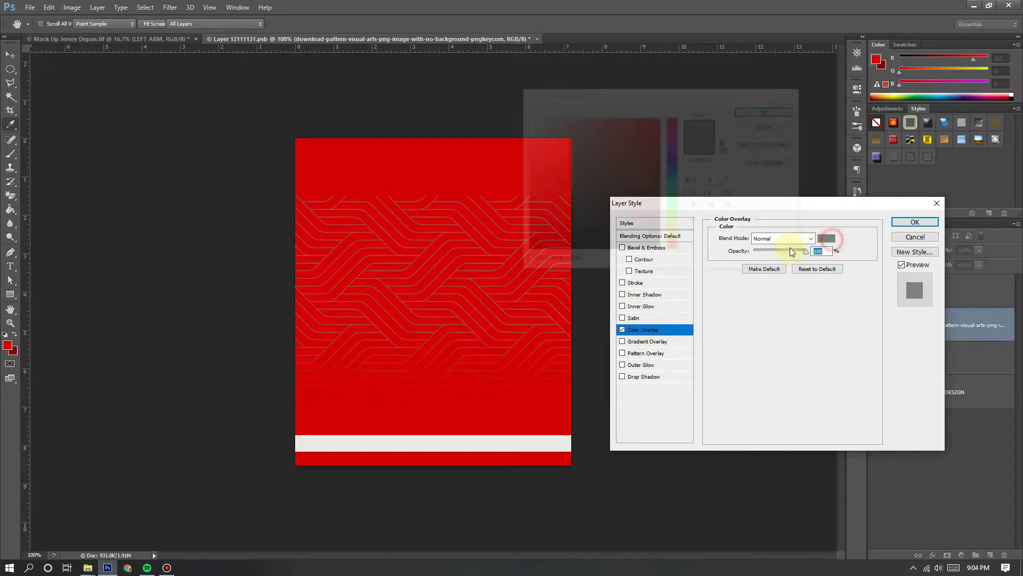
click(9, 346)
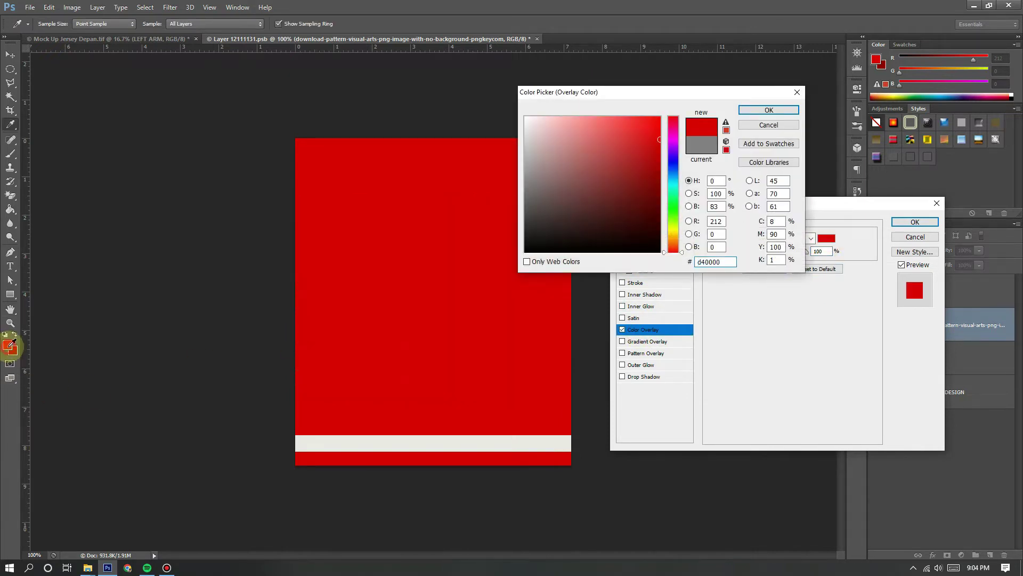
click(766, 111)
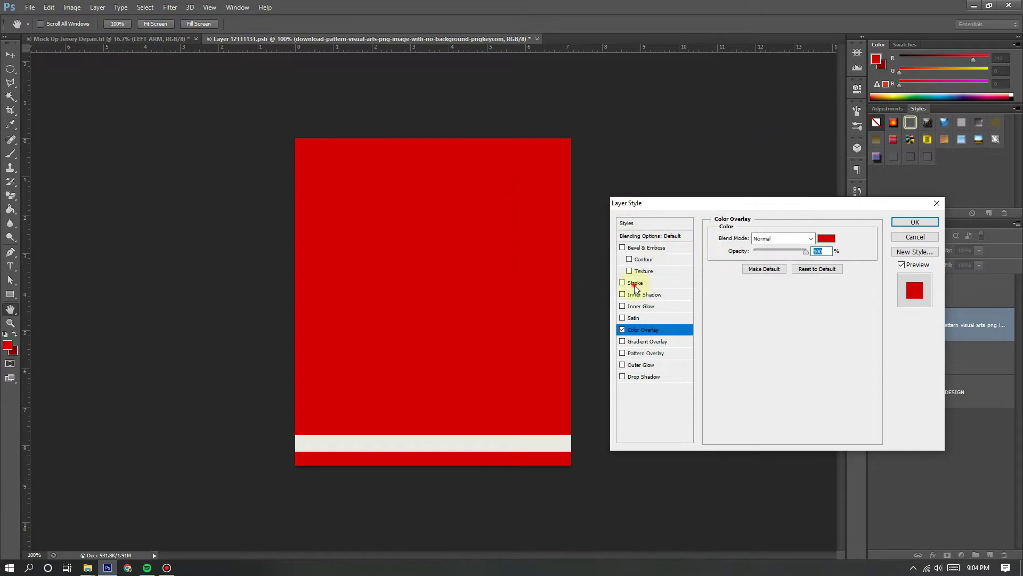
Step: Add a Stroke in the red foreground colour d40000 to the left sleeve's pattern layer and apply the layer style
click(635, 284)
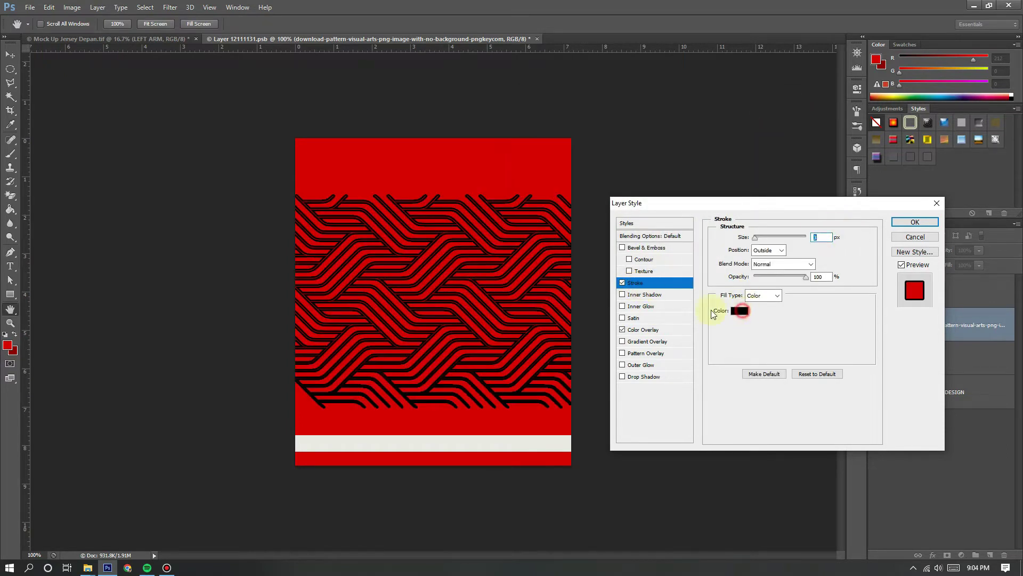
click(739, 310)
click(12, 345)
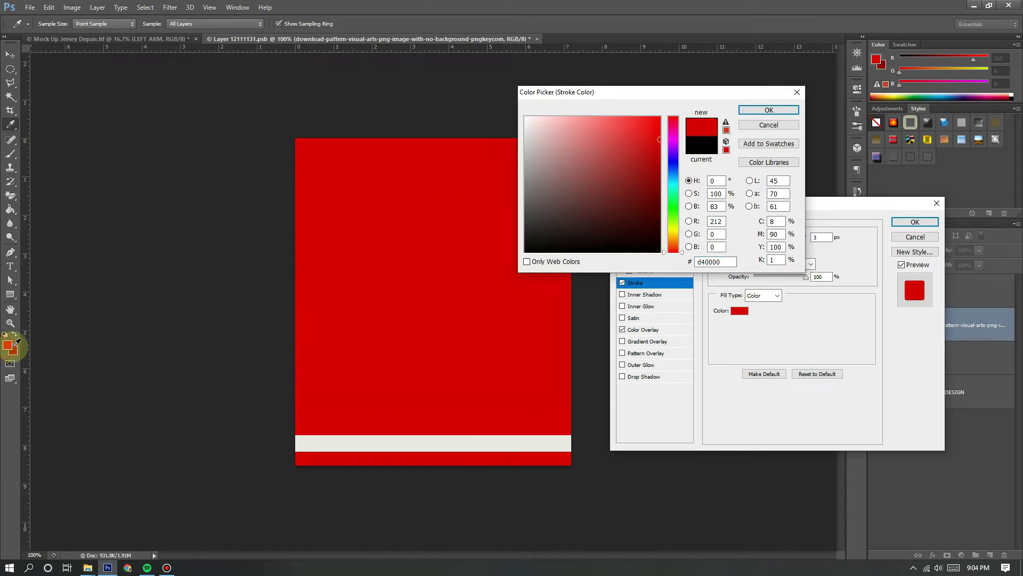
click(769, 109)
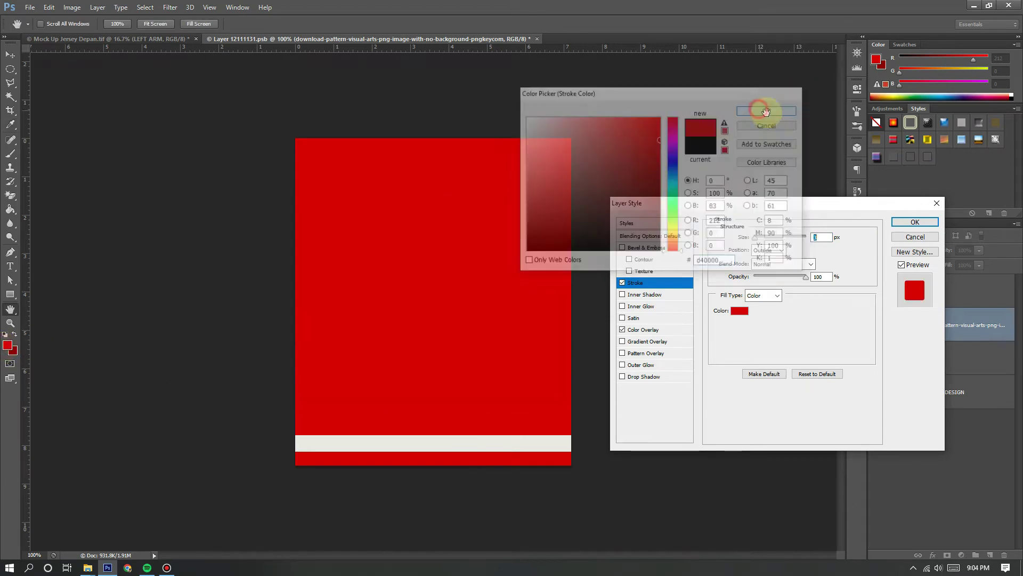
click(914, 223)
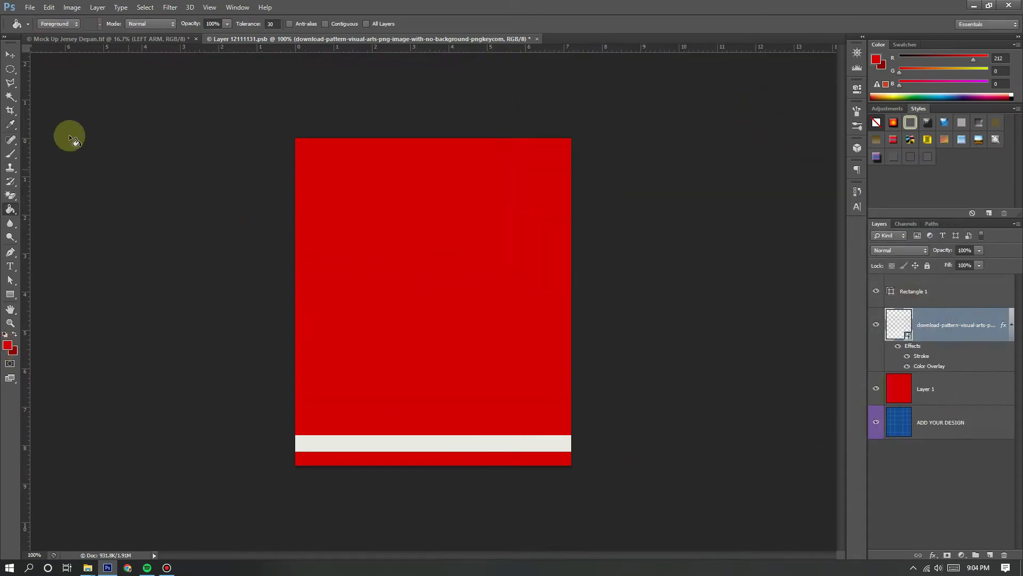
Step: Move the line pattern down over the left sleeve's white cuff stripe and place its layer above Rectangle 1
click(11, 55)
drag(500, 293, 507, 373)
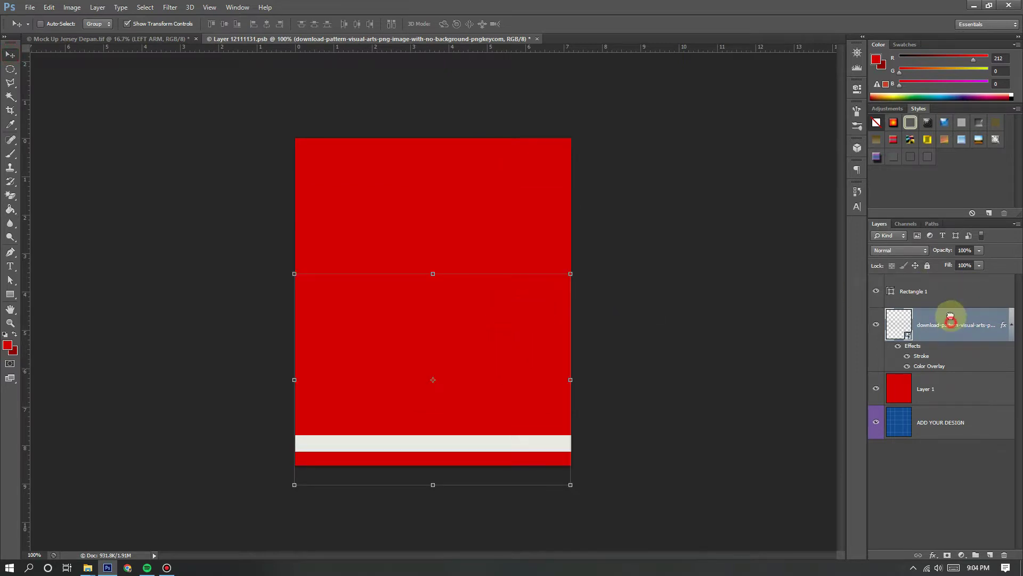
drag(951, 314, 943, 277)
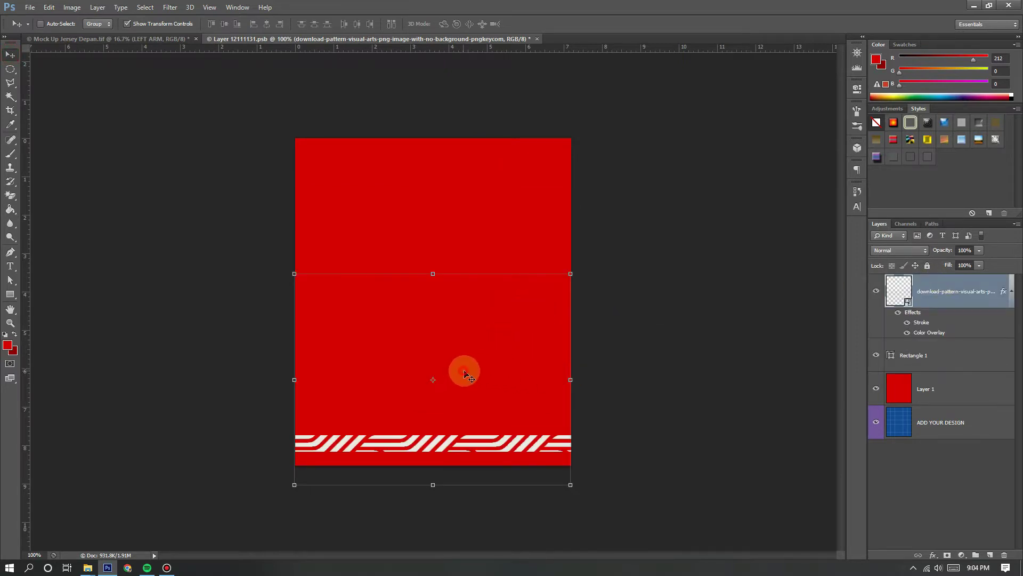
drag(464, 371, 469, 376)
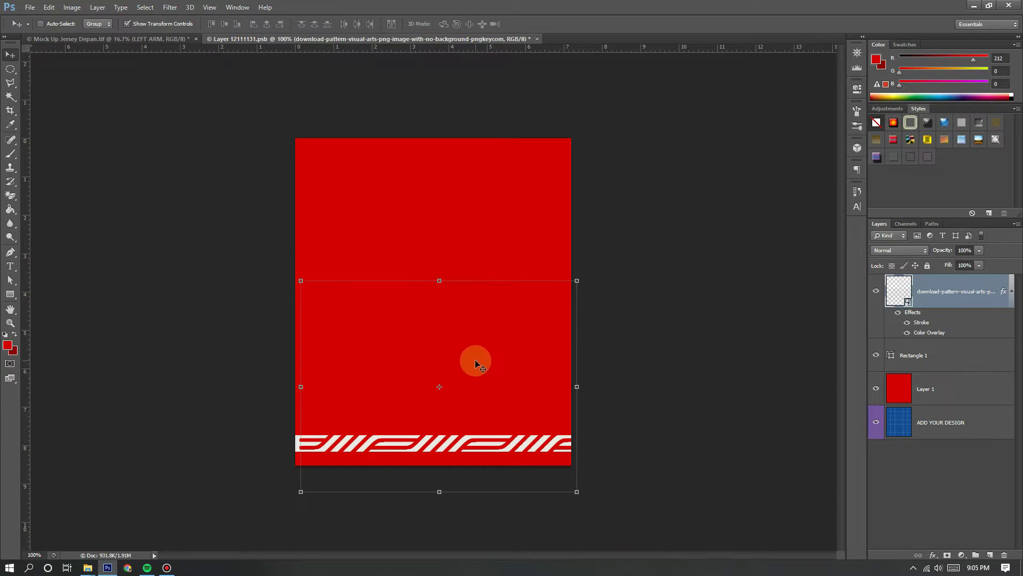
Step: Align the pattern layer and Layer 1 on their horizontal centres, and realign them with the left sleeve's canvas edges
ctrl+click(955, 391)
click(267, 24)
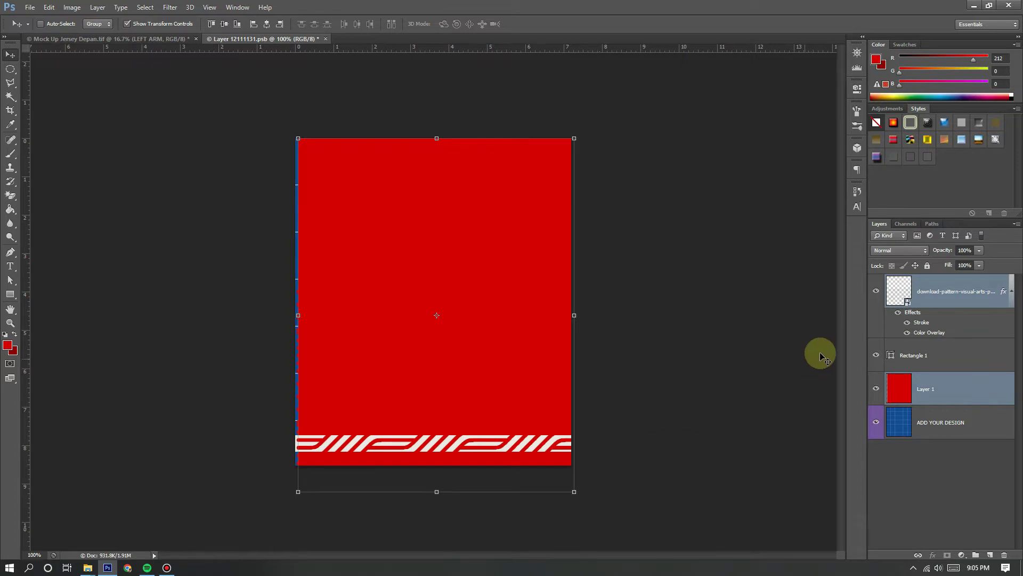
click(917, 387)
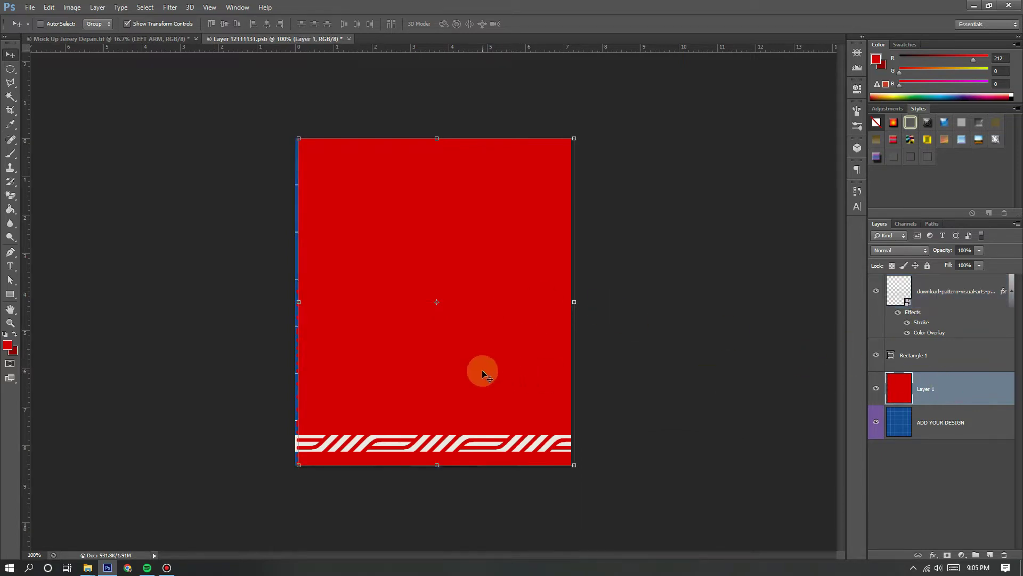
drag(480, 370, 456, 352)
click(946, 302)
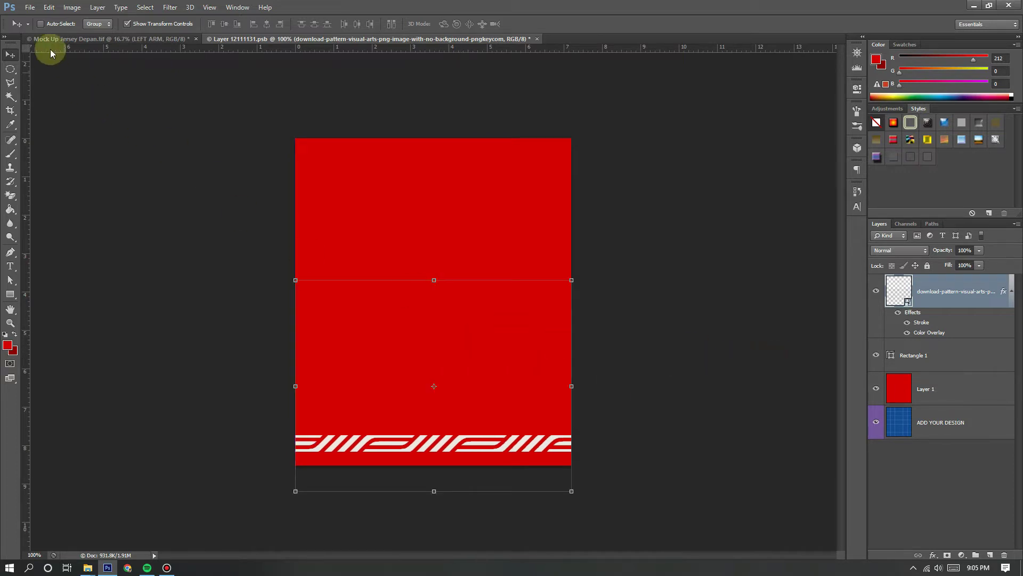
Step: Save the LEFT ARM smart object, check the sleeve on the jersey mockup, and close the smart object
click(30, 7)
click(59, 126)
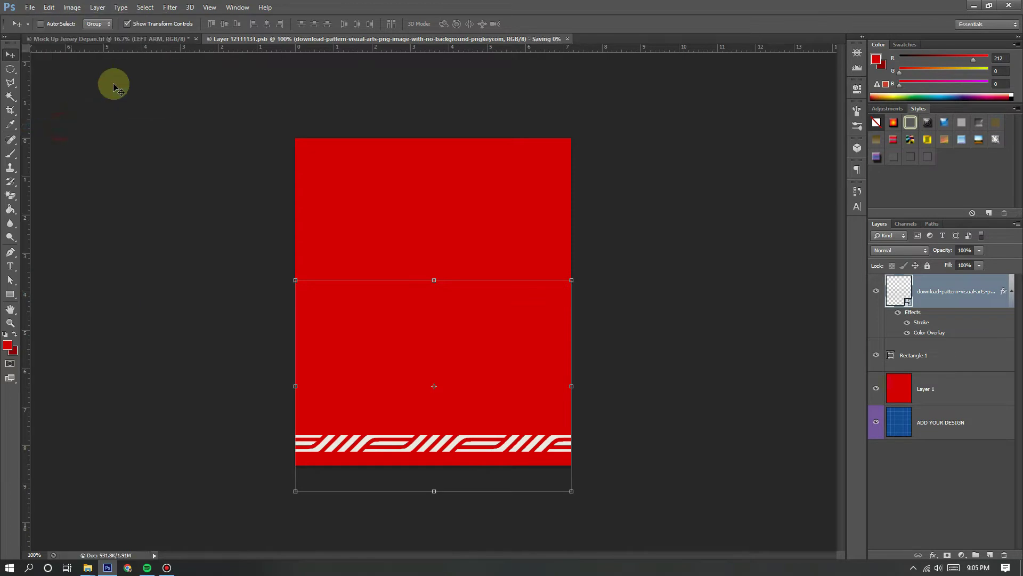
click(159, 42)
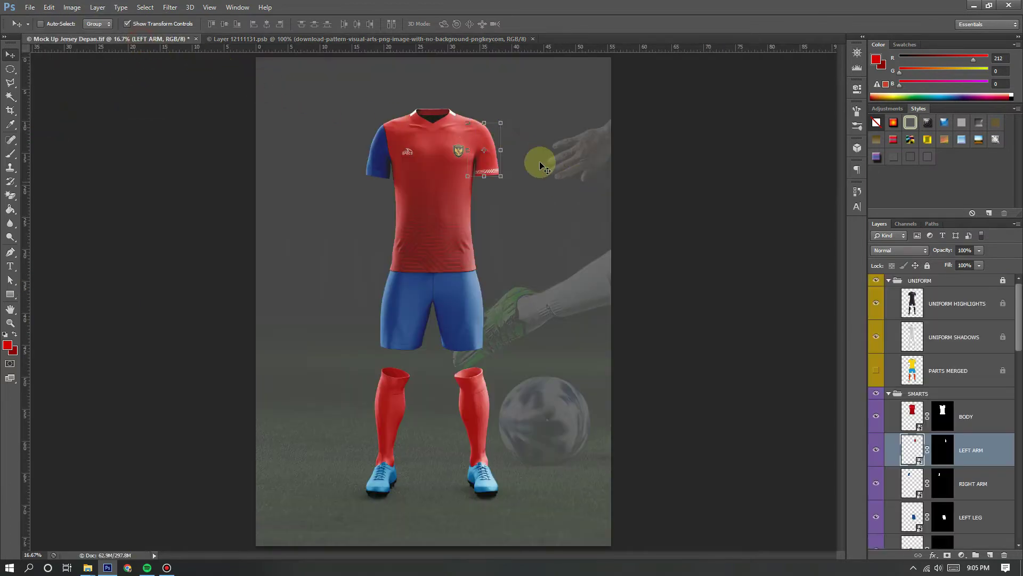
click(401, 40)
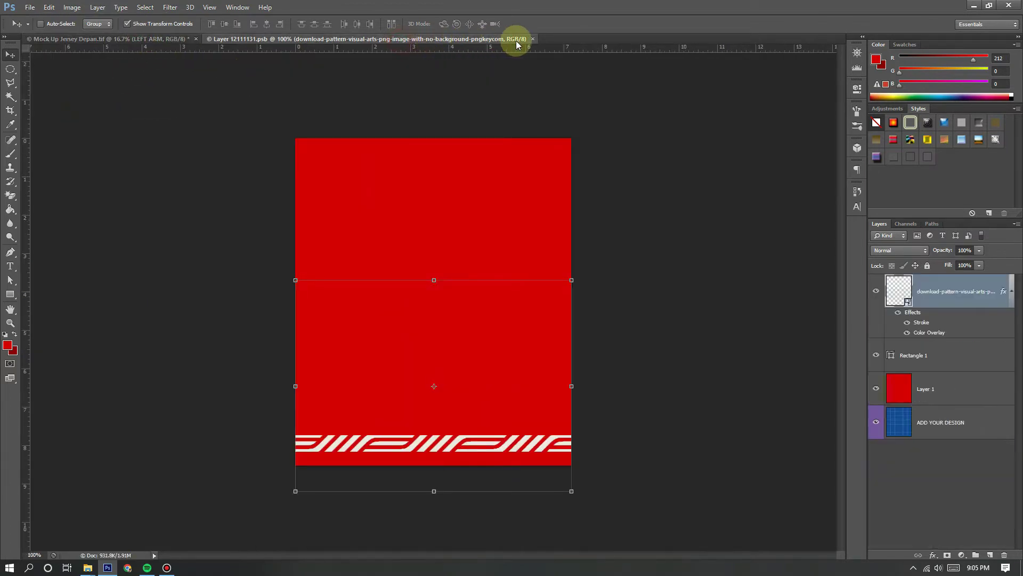
click(532, 39)
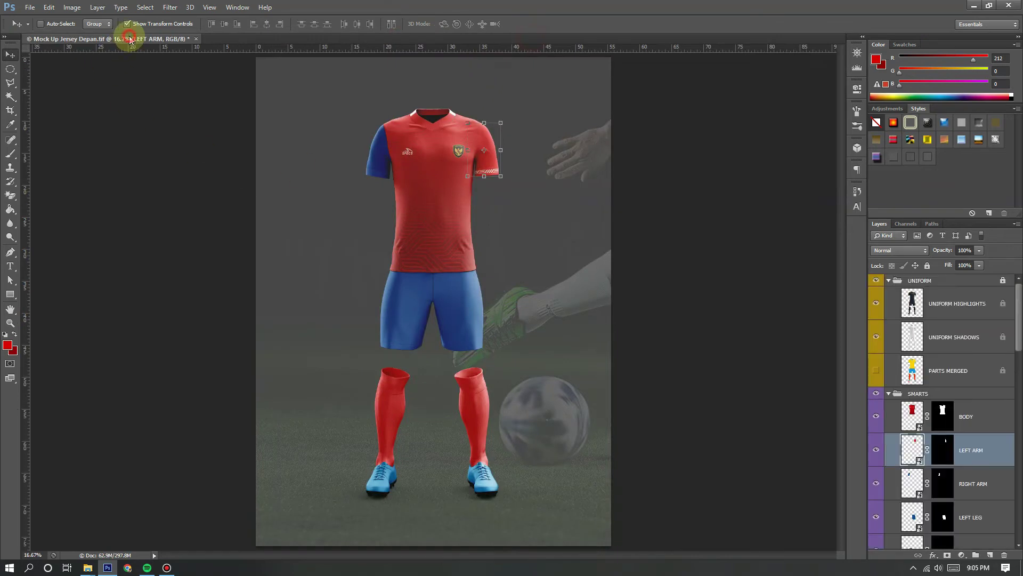
Step: Open the RIGHT ARM smart object, fill its Layer 1 with the red foreground colour and show the Rectangle 1 stripe
double_click(911, 481)
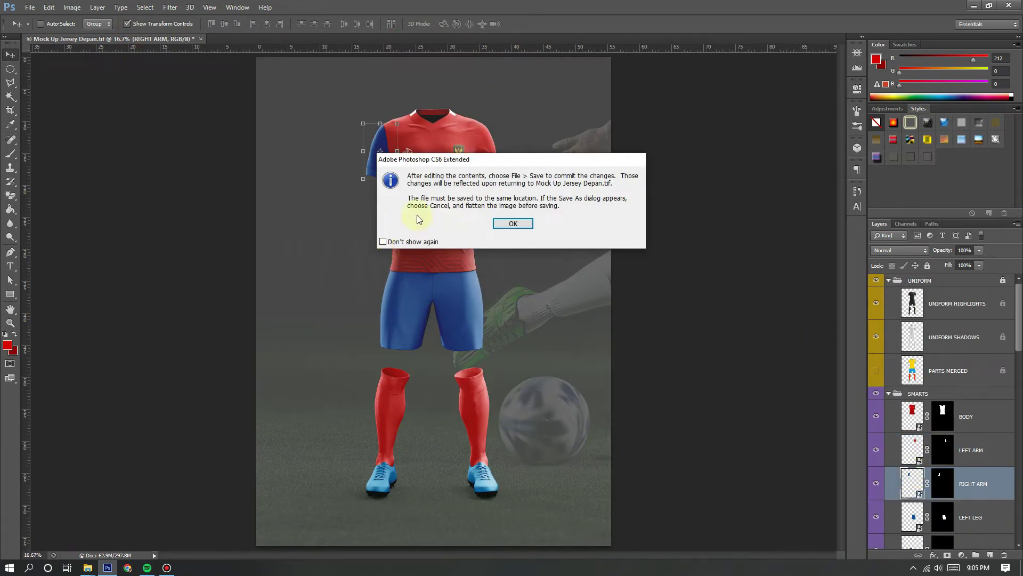
click(513, 223)
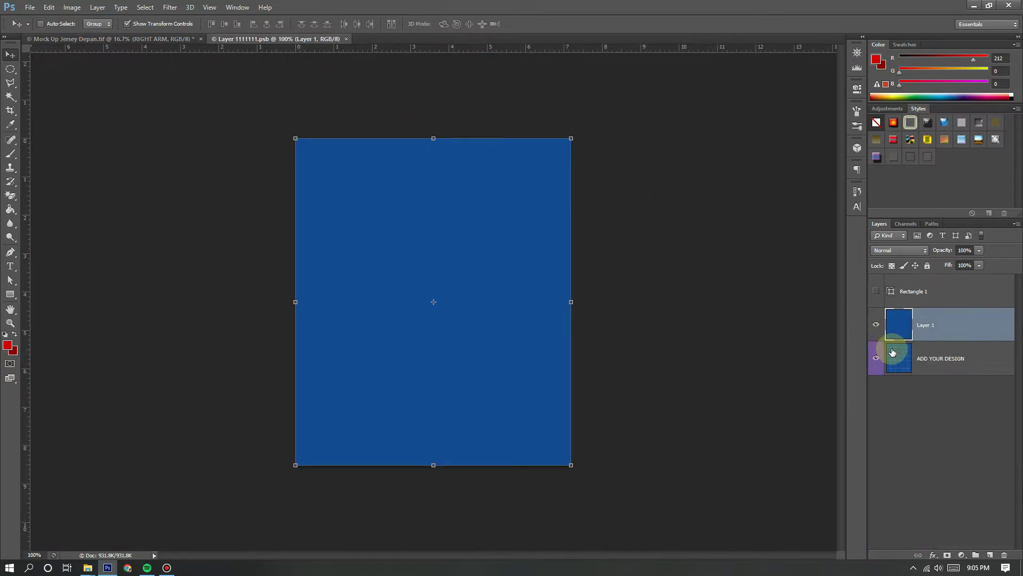
click(10, 210)
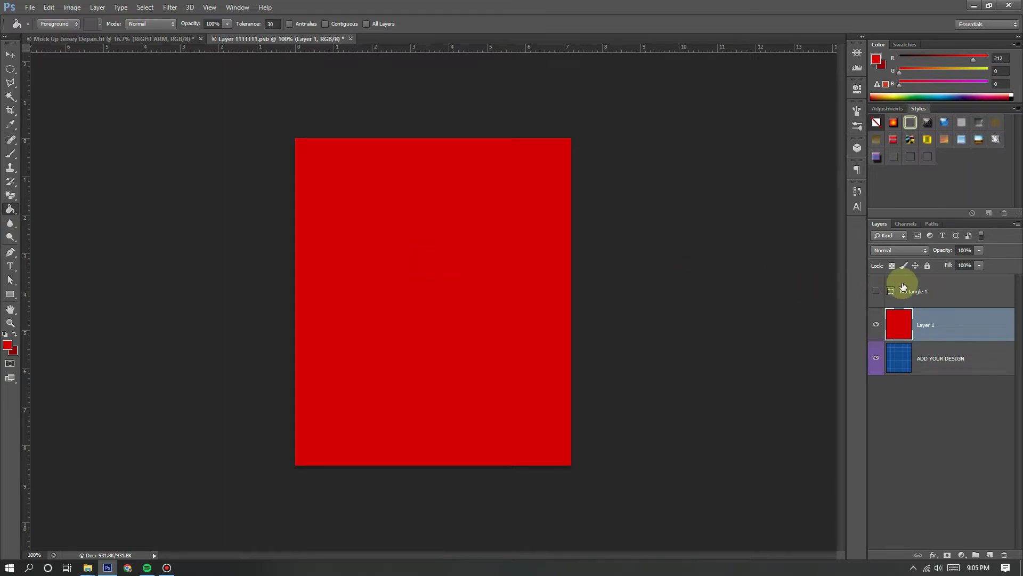
click(877, 292)
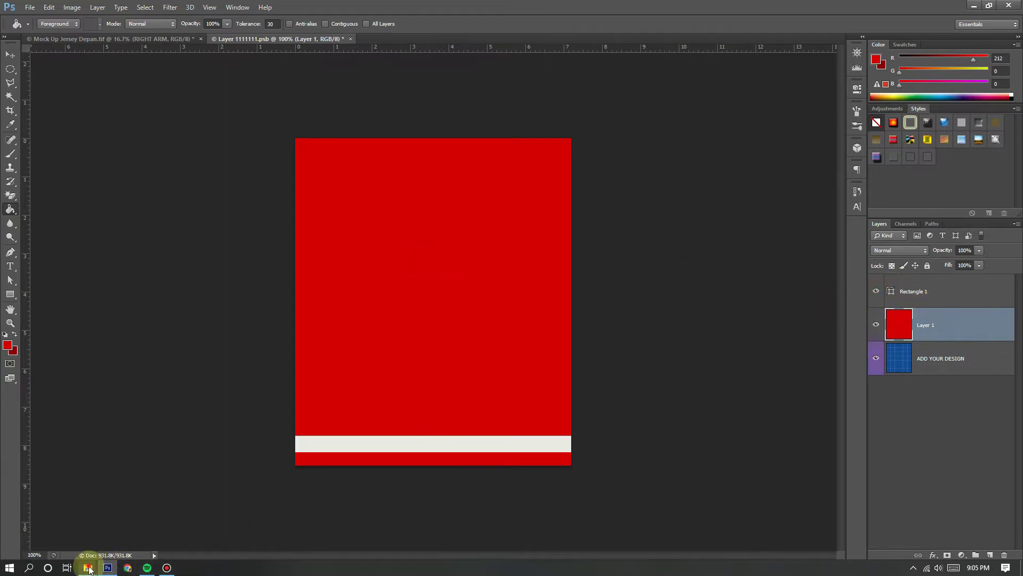
Step: Place the download-pattern line image from the YT 01 folder on the right sleeve, rotated 90° and scaled to 88.64% by 88.76%
mouse_move(88, 567)
click(160, 521)
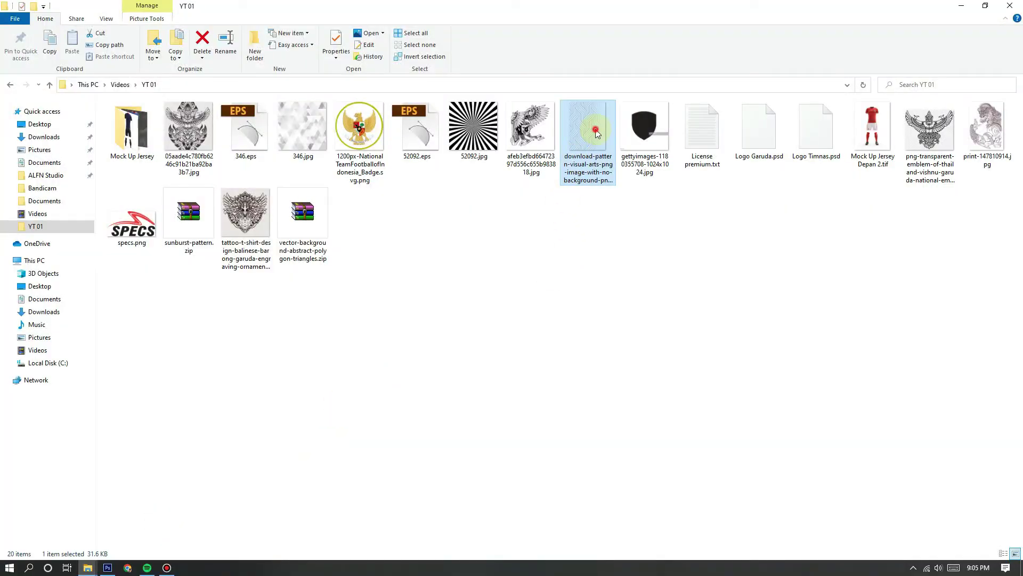
drag(597, 133, 419, 332)
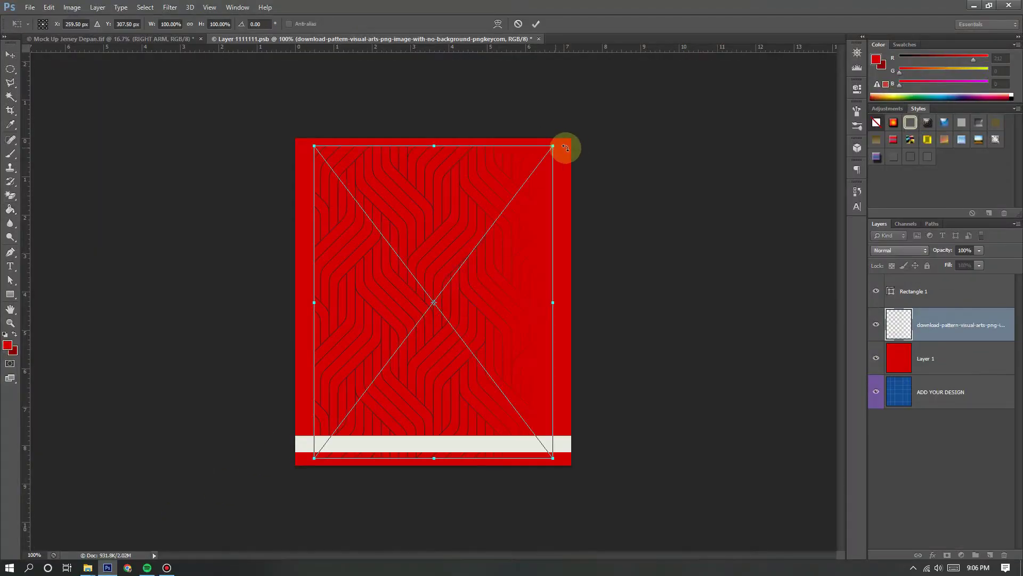
drag(565, 140, 584, 426)
drag(590, 183, 573, 198)
drag(278, 197, 295, 210)
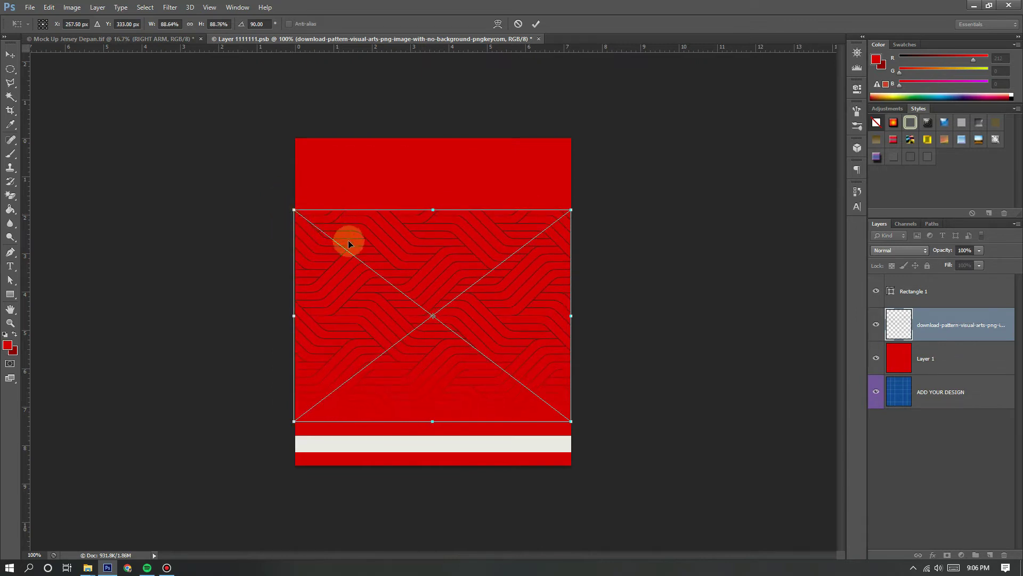
double_click(423, 276)
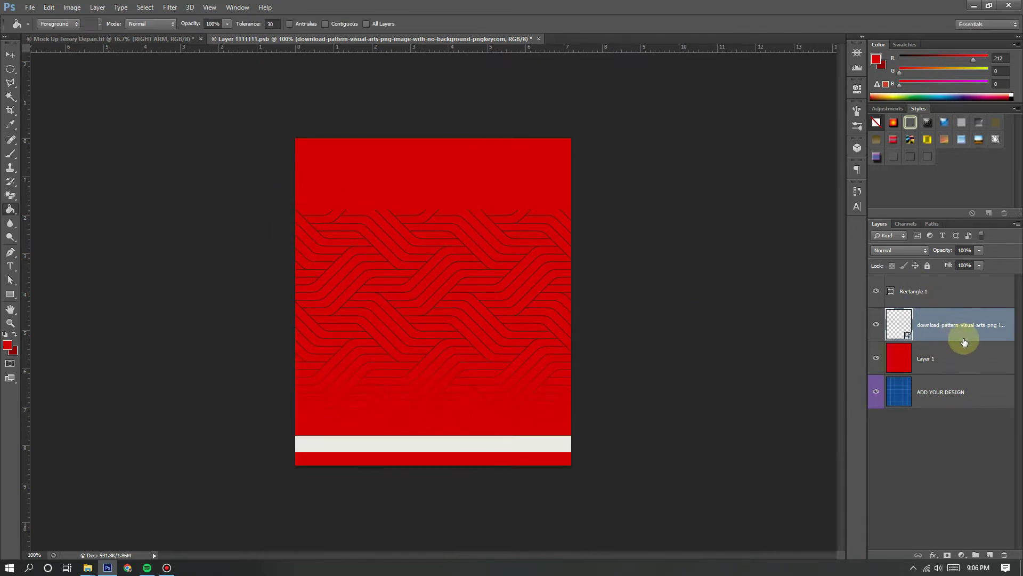
Step: Add a Stroke to the right sleeve's pattern layer in the sleeve's sampled red d40000
double_click(950, 324)
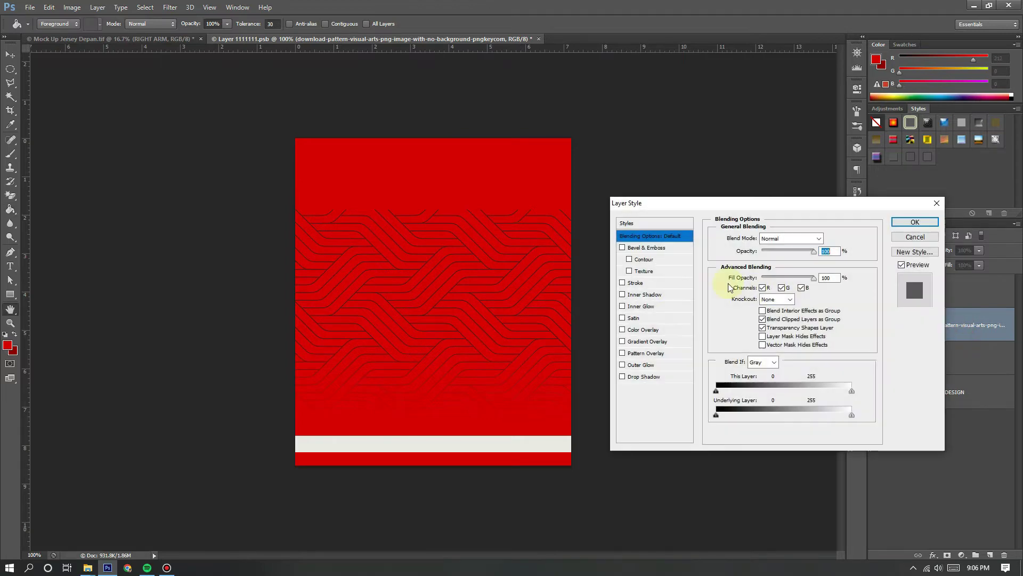
click(646, 283)
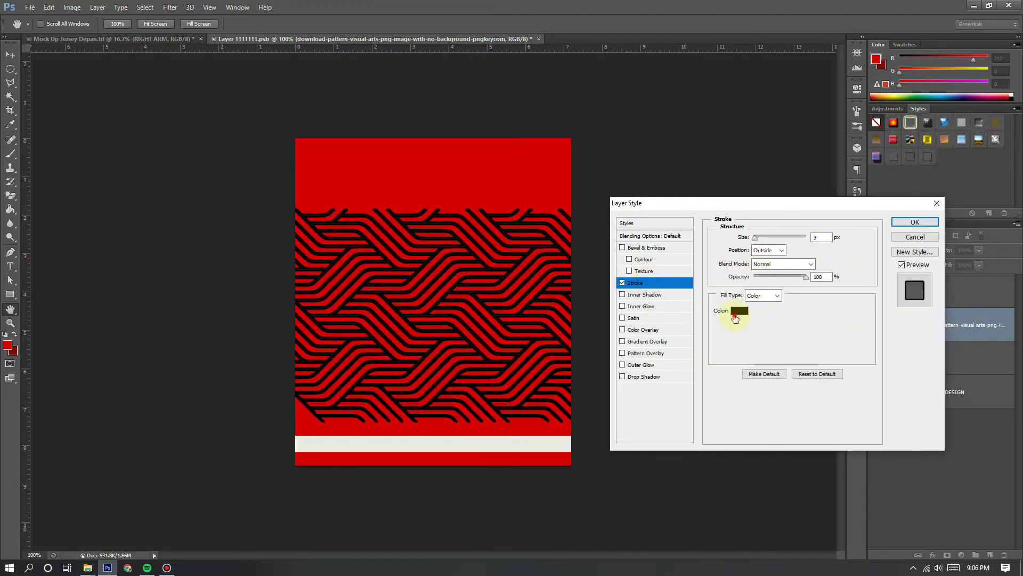
click(739, 311)
click(401, 182)
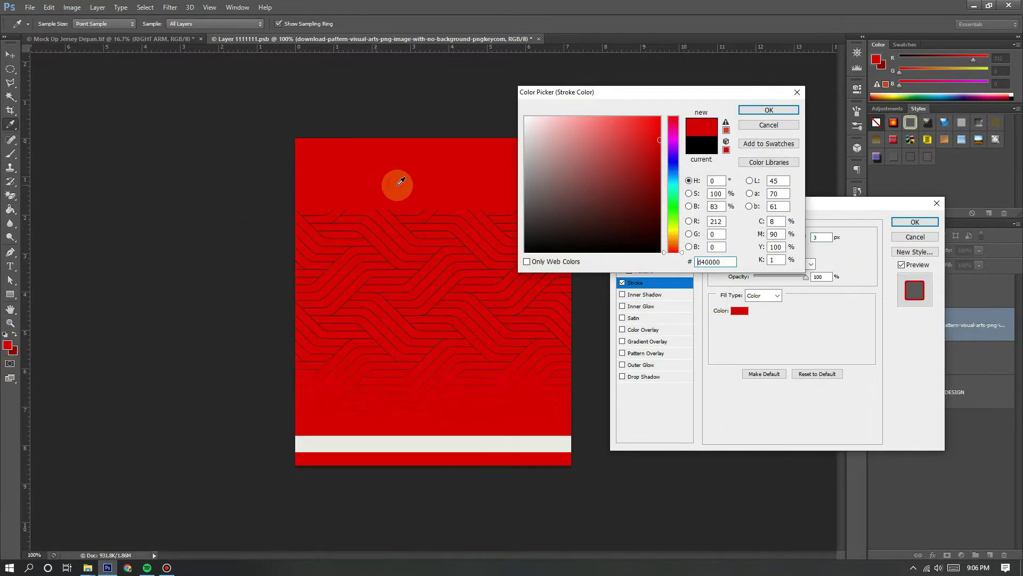
click(798, 109)
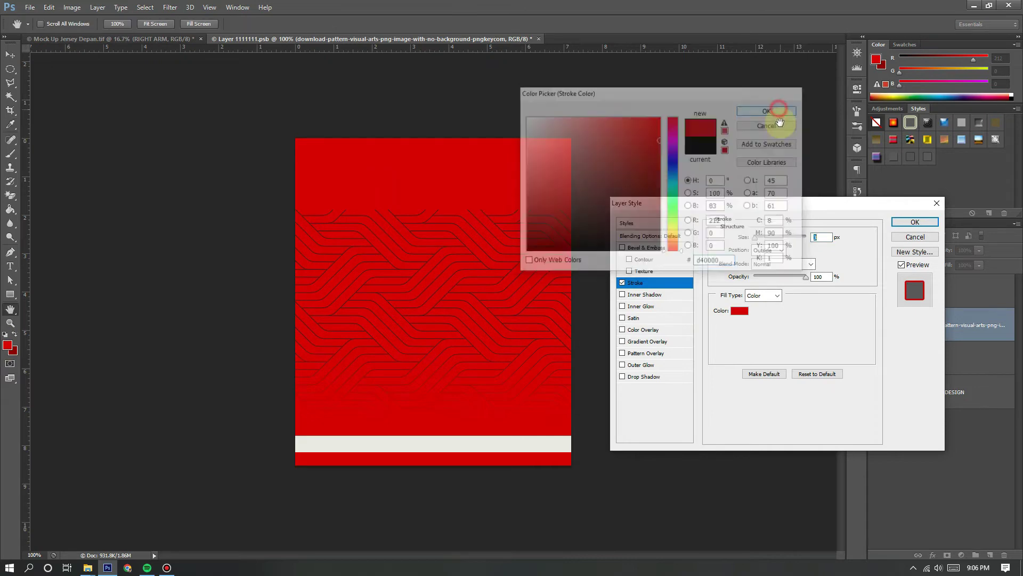
Step: Add a Color Overlay in the sampled red d40000 to the right sleeve's pattern layer and apply the layer style
click(645, 331)
click(828, 239)
click(439, 179)
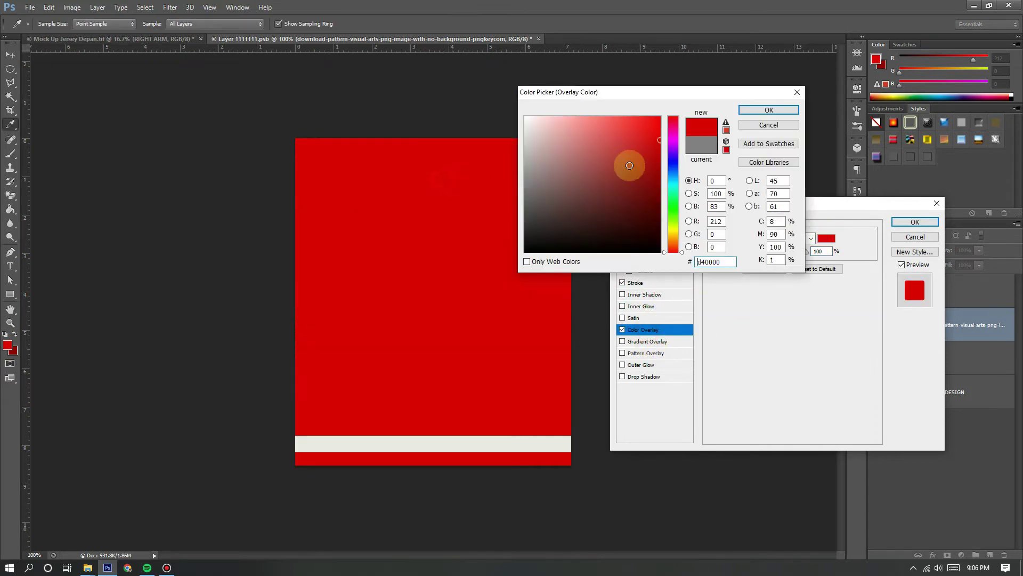
click(769, 111)
click(915, 221)
key(g)
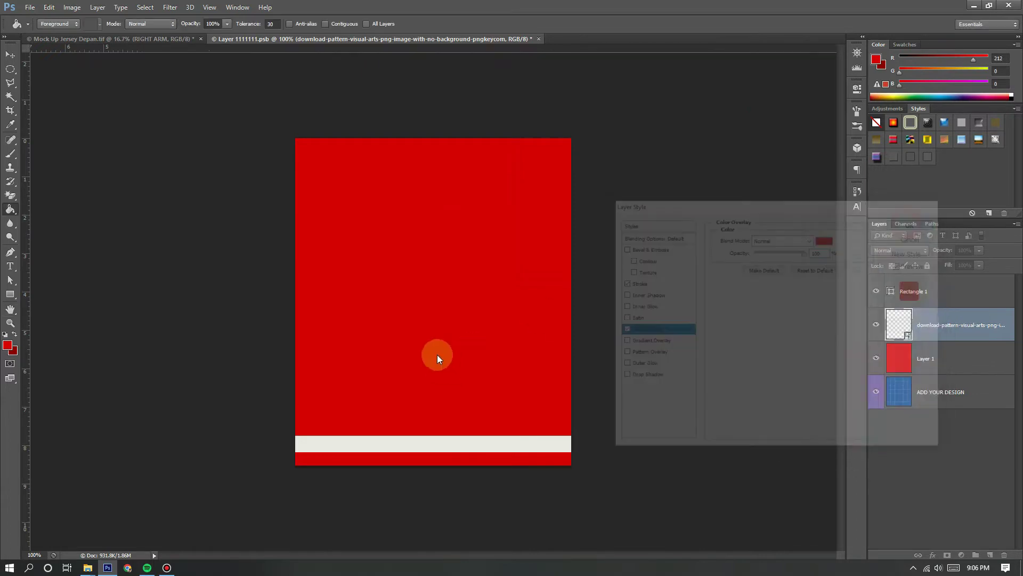
Step: Move the right sleeve's pattern down over the cuff stripe, place its layer above Rectangle 1 and line it up with the canvas edge
click(10, 55)
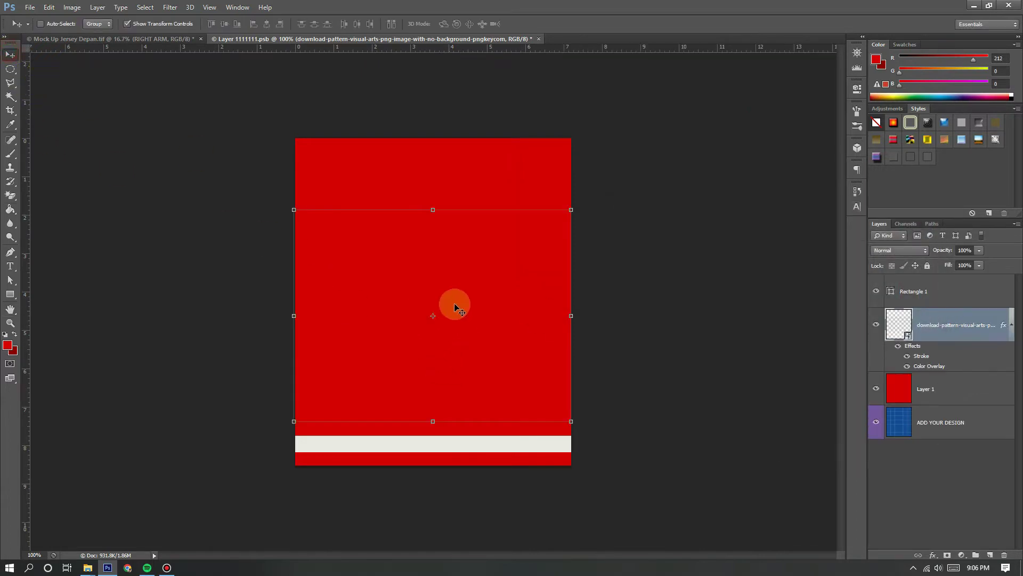
drag(484, 282, 483, 353)
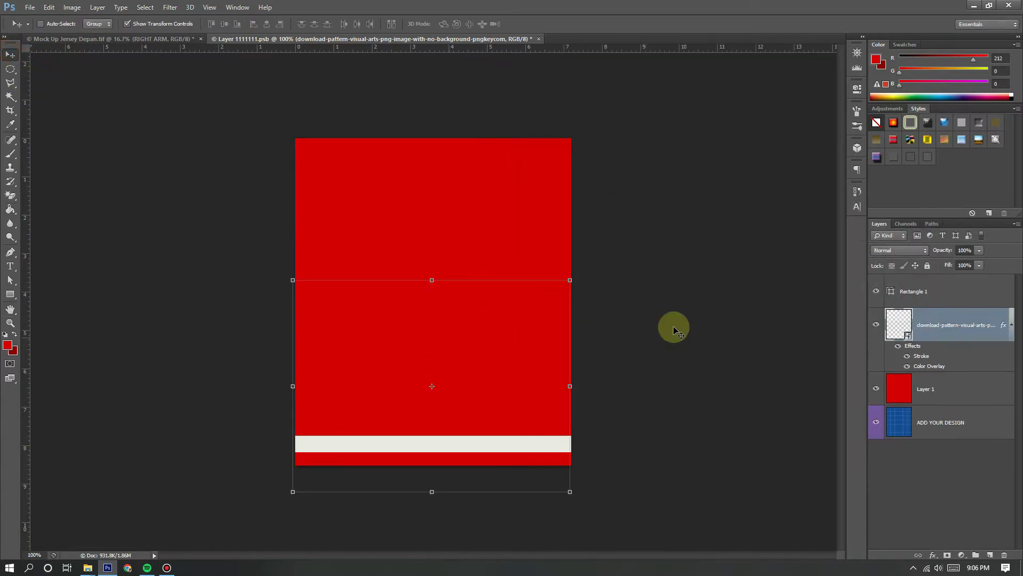
drag(923, 314, 912, 282)
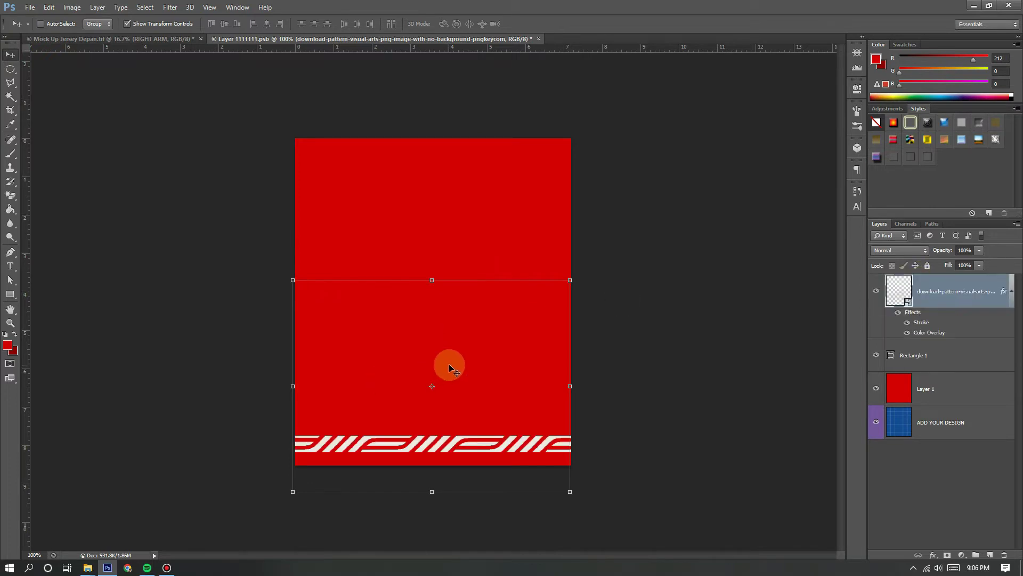
drag(457, 363, 464, 364)
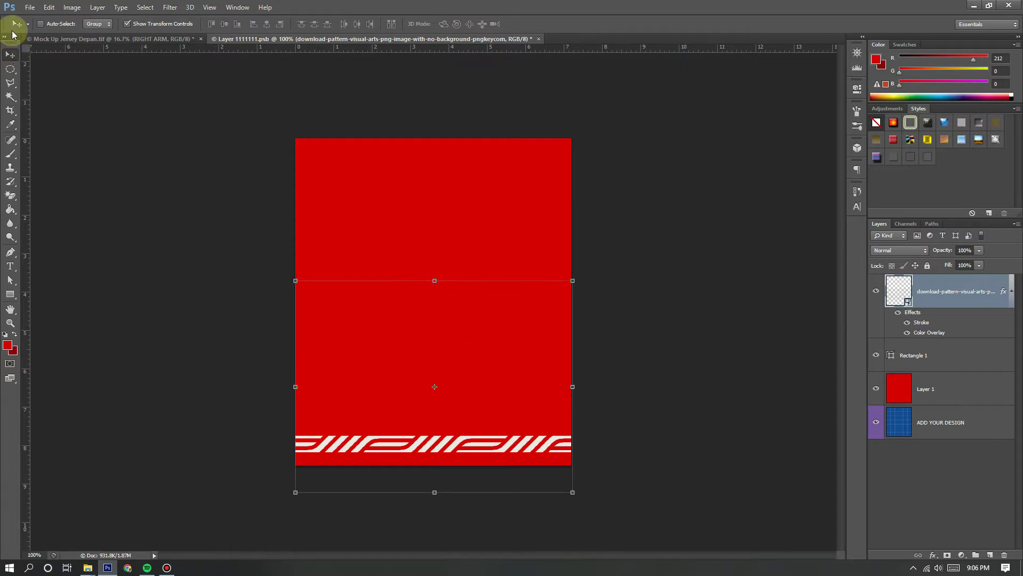
Step: Save the RIGHT ARM smart object, check the sleeve on the jersey mockup, and close the smart object
click(31, 6)
click(40, 125)
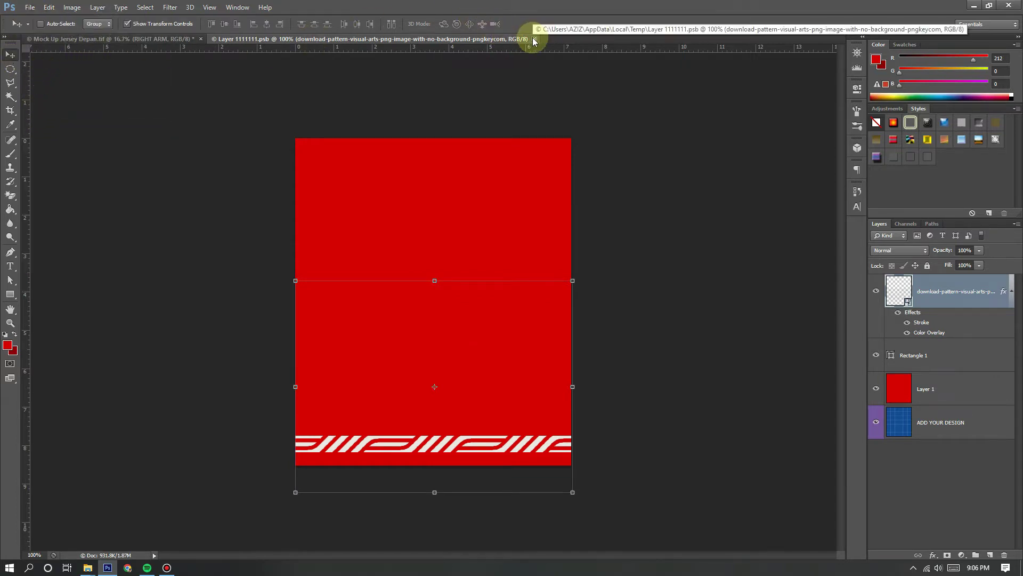
click(151, 39)
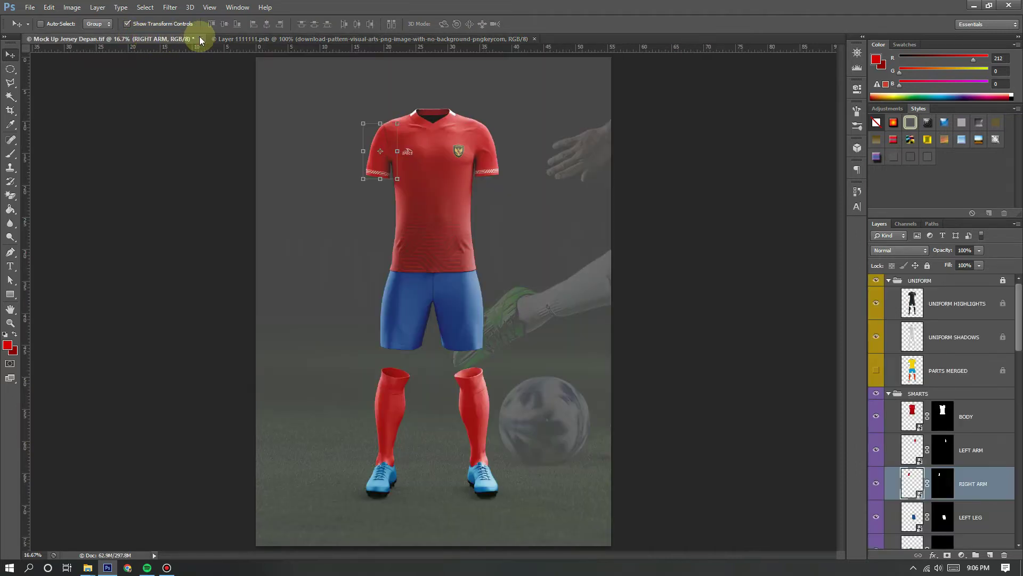
click(534, 39)
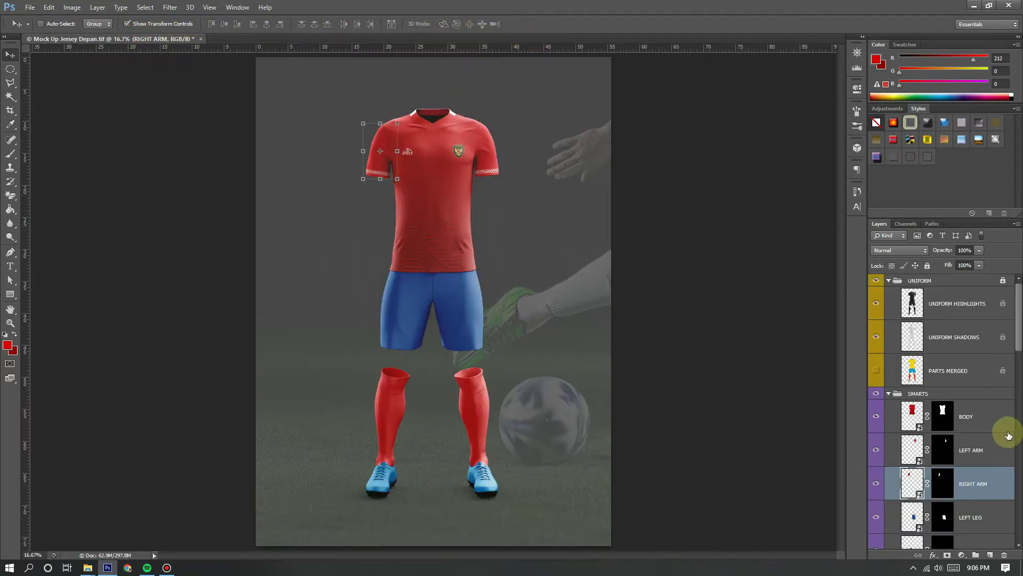
Step: Open the contents of the LEFT LEG smart object for editing
scroll(1009, 441, down, 1)
scroll(1008, 441, down, 2)
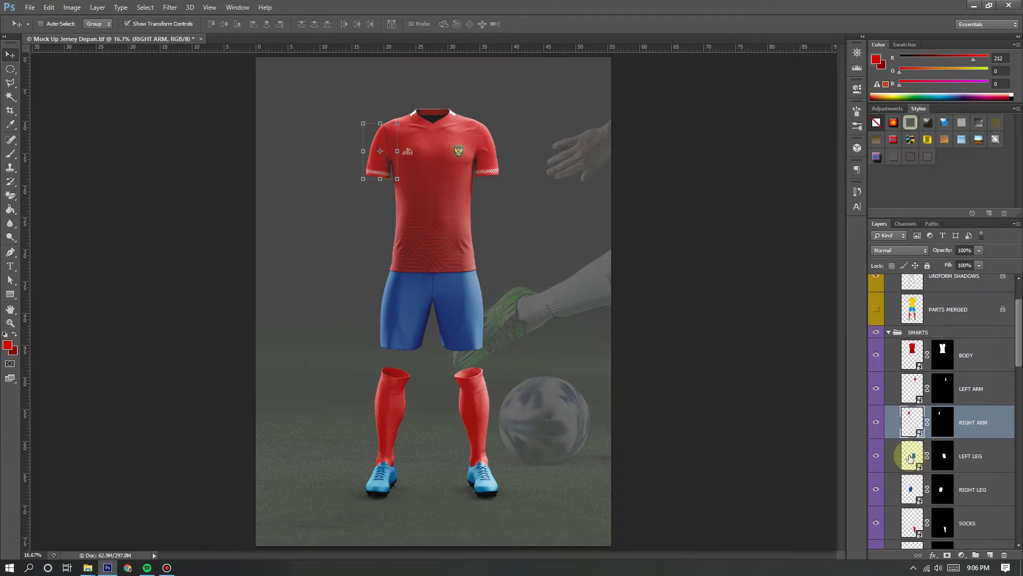
double_click(911, 456)
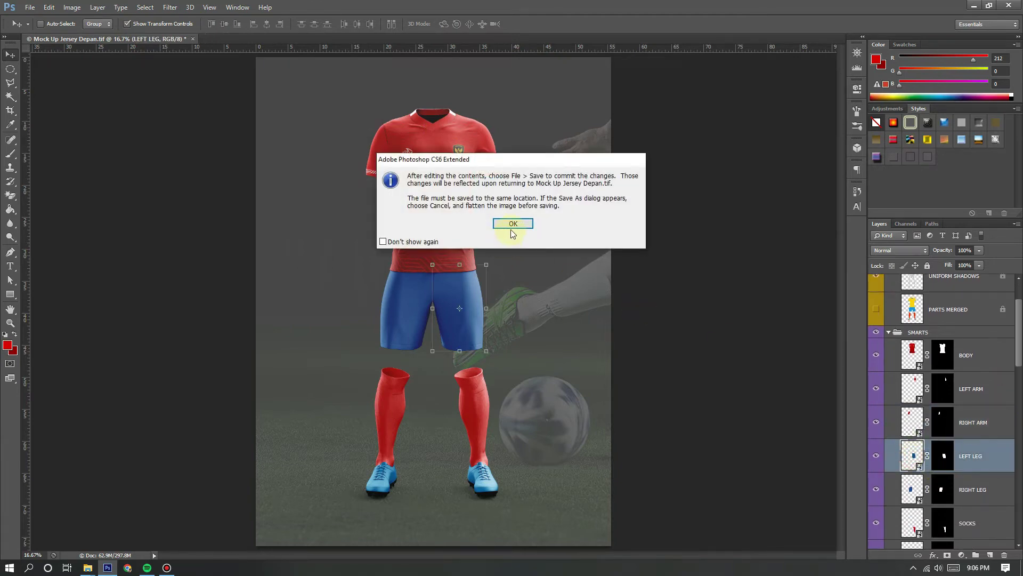
click(512, 224)
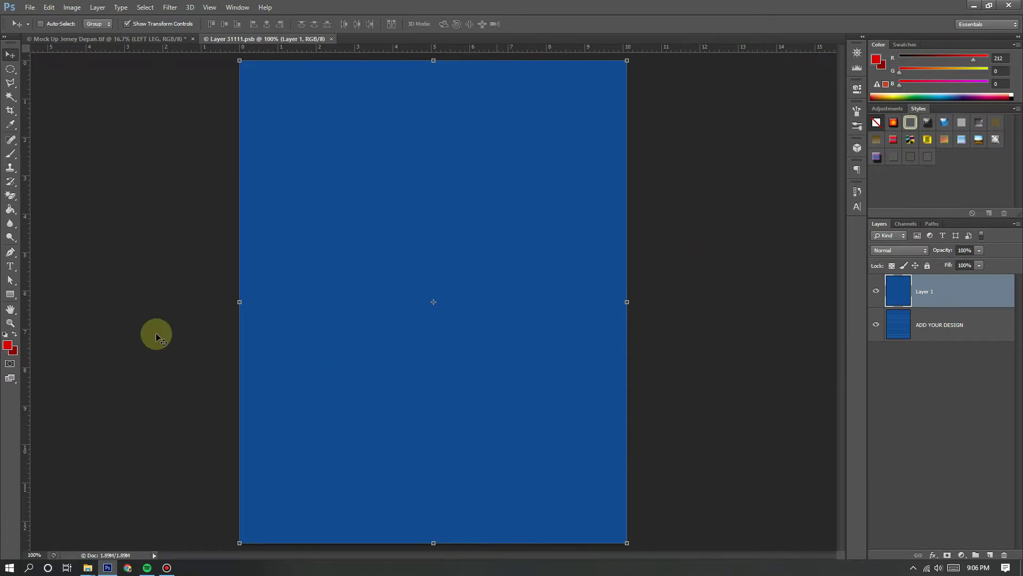
Step: Set the foreground colour to white ffffff and fill Layer 1 of the left leg with it
click(7, 346)
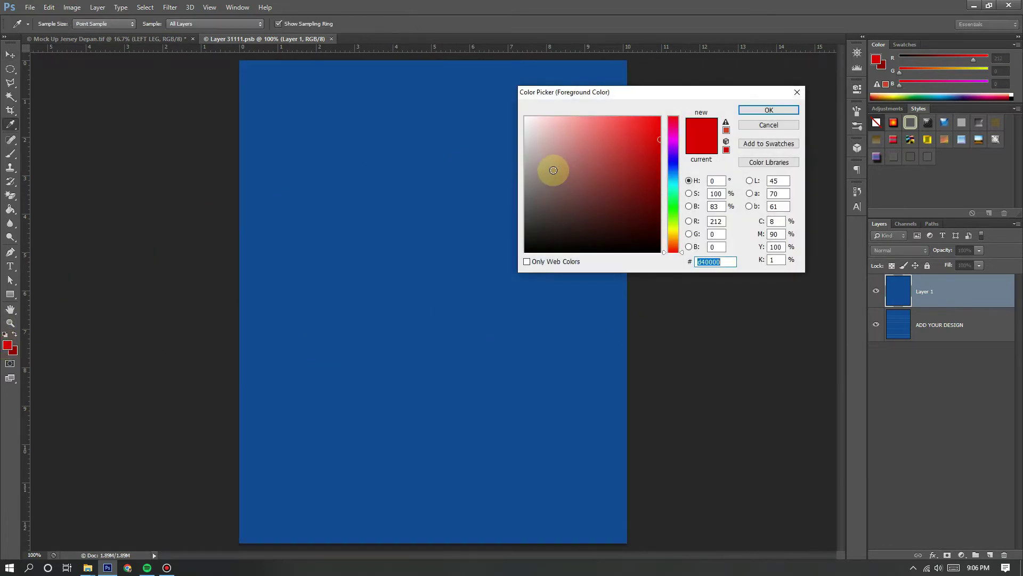
click(765, 126)
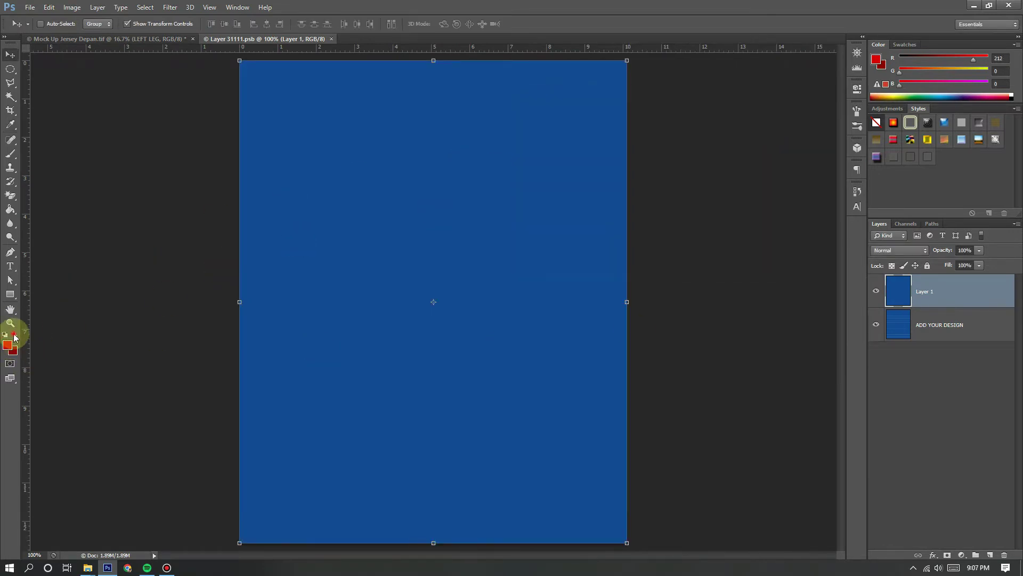
click(6, 346)
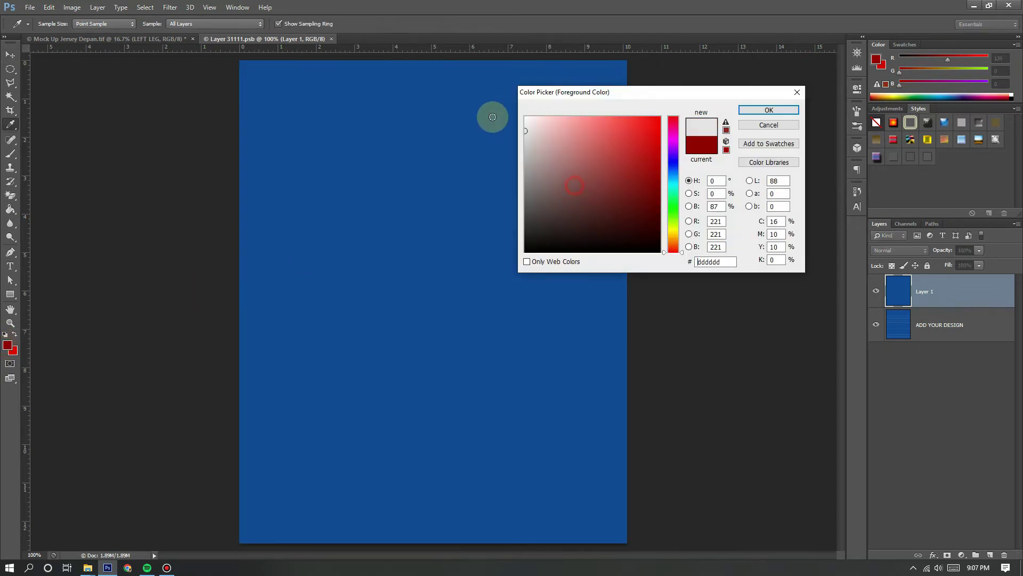
text(ffffff)
click(765, 111)
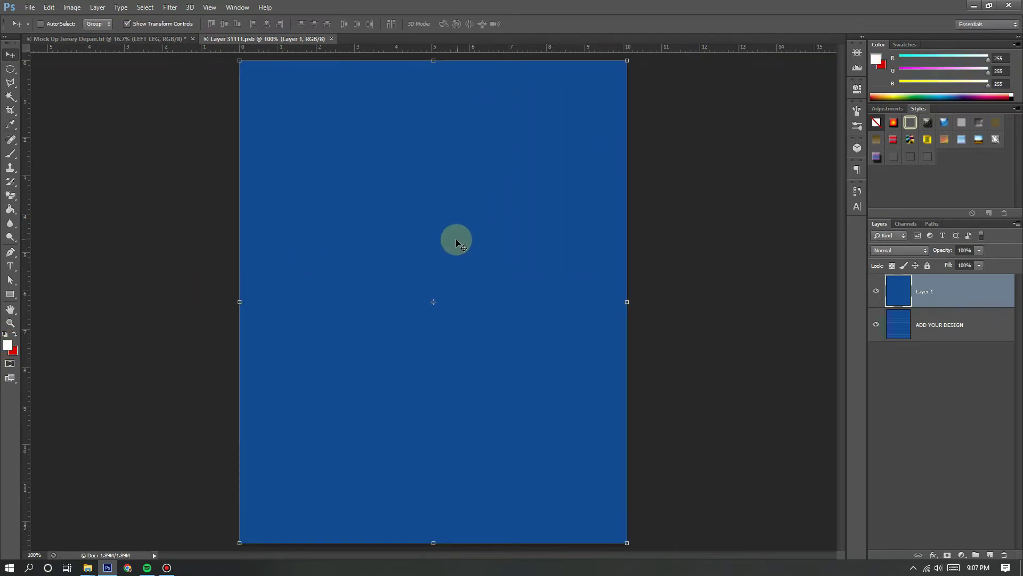
click(9, 210)
click(444, 228)
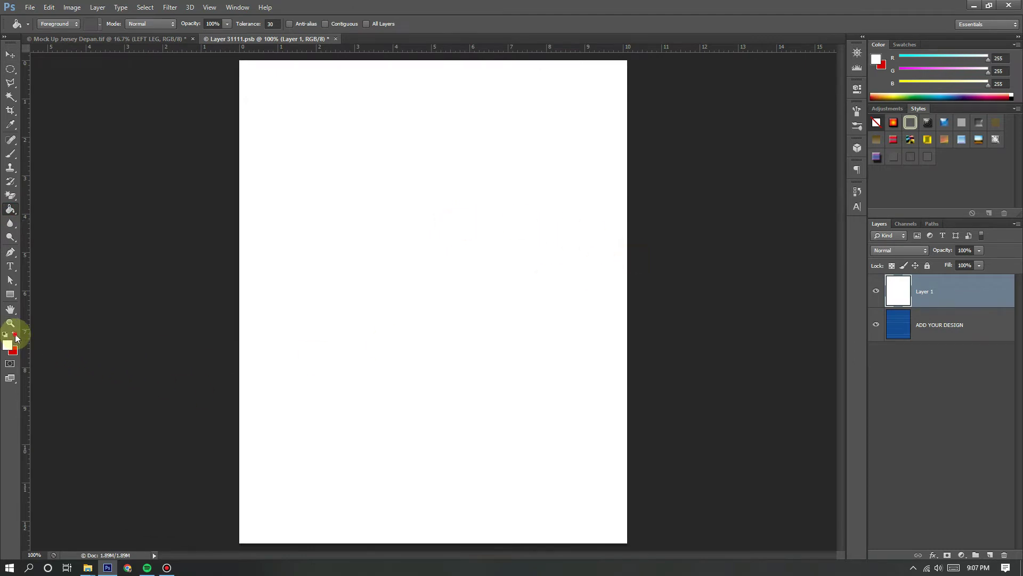
Step: Draw a full-height red rectangle about 124 px wide on the left leg and align it flush with the canvas's right edge
click(15, 336)
click(10, 294)
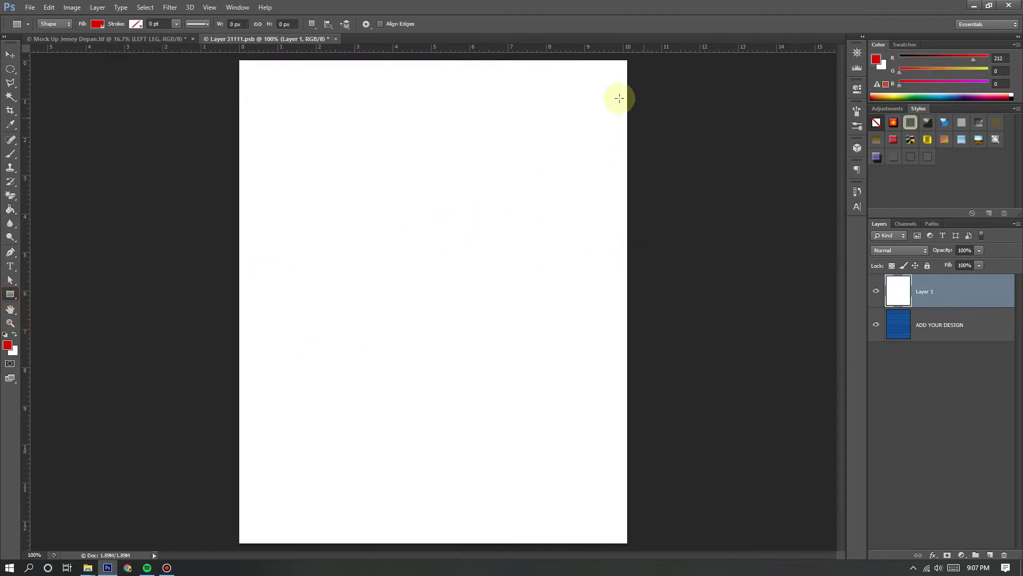
drag(570, 59, 632, 549)
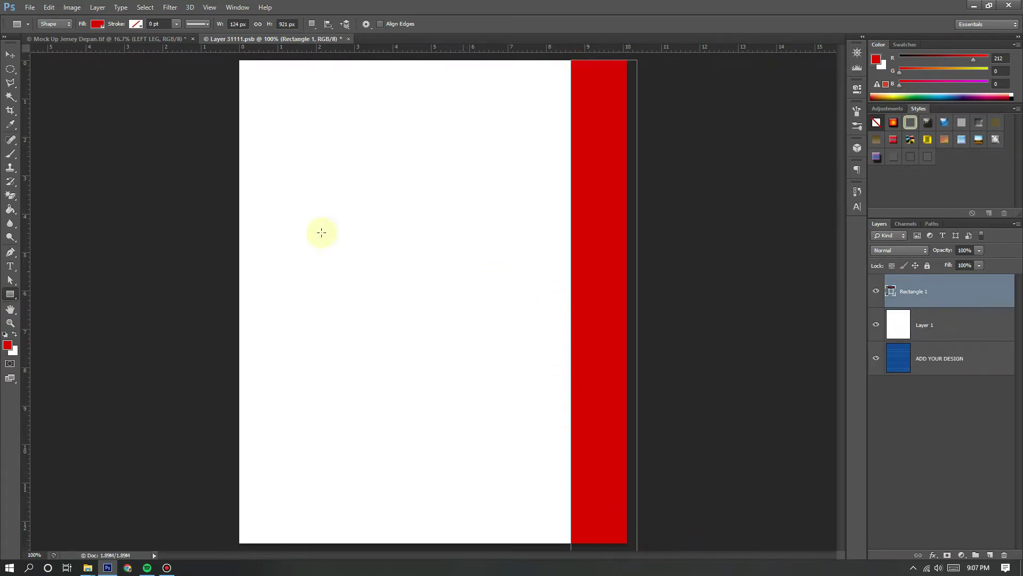
click(11, 55)
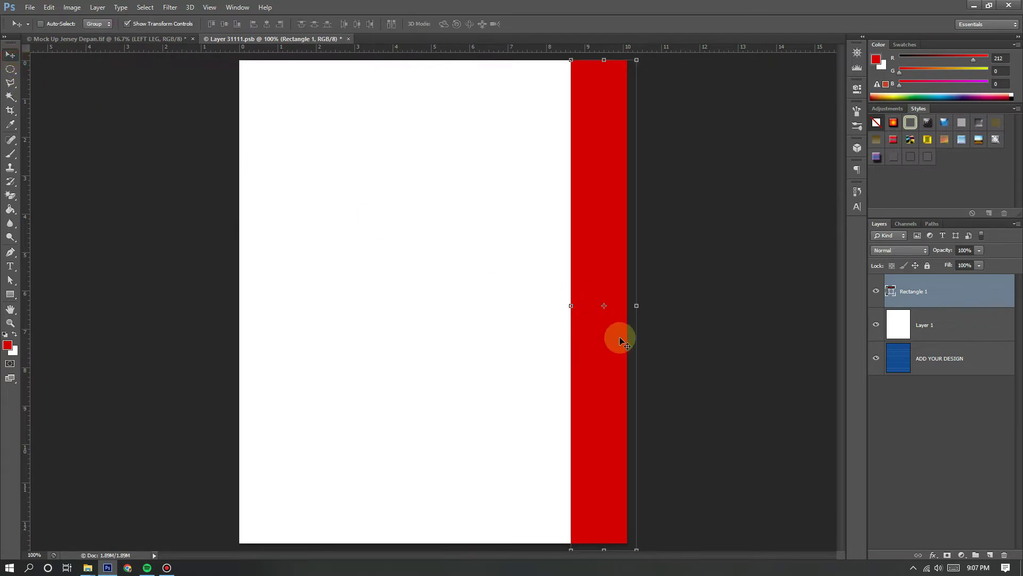
drag(591, 331, 582, 323)
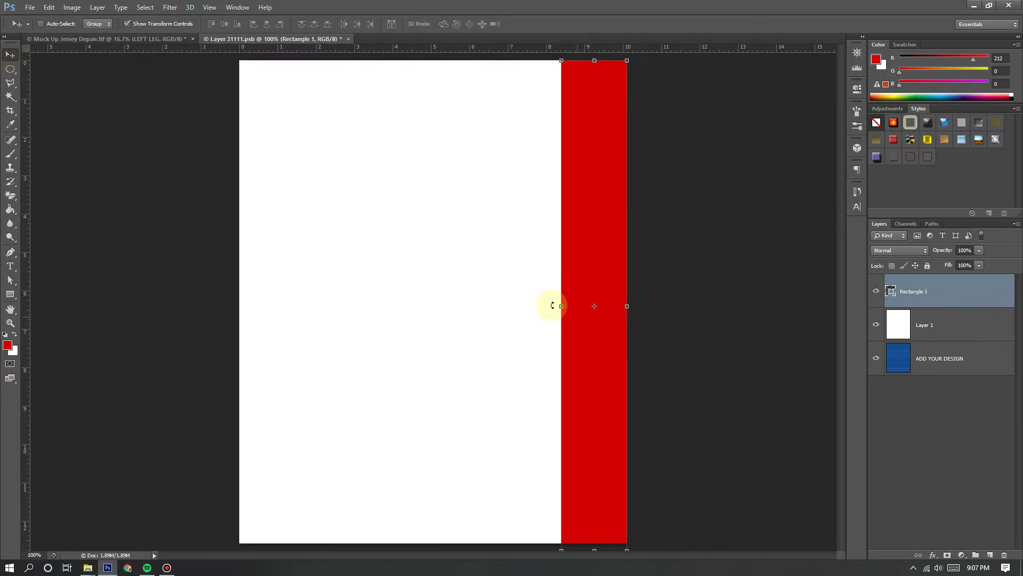
Step: Save the LEFT LEG smart object and check the shorts on the jersey mockup
click(30, 7)
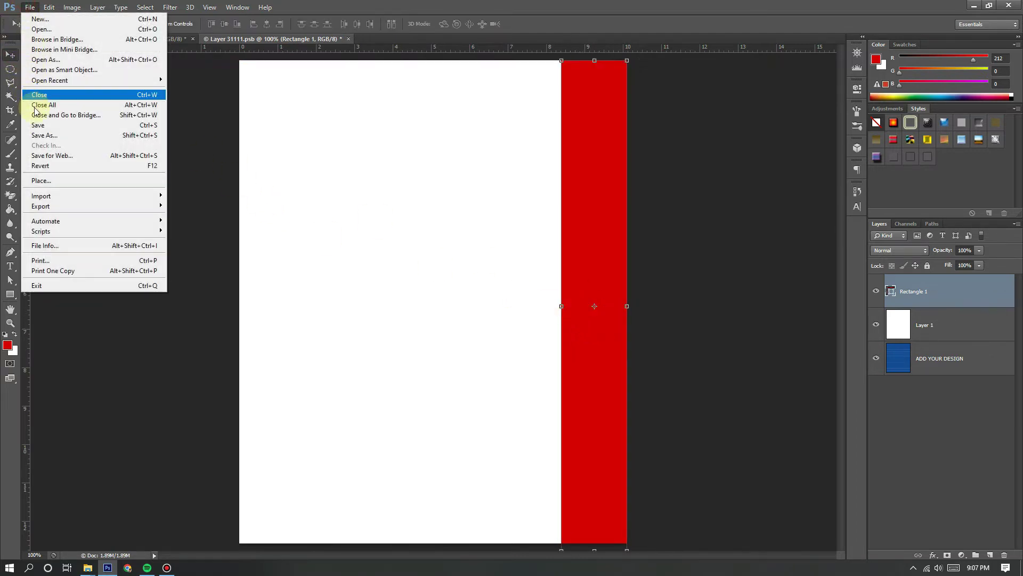
click(36, 126)
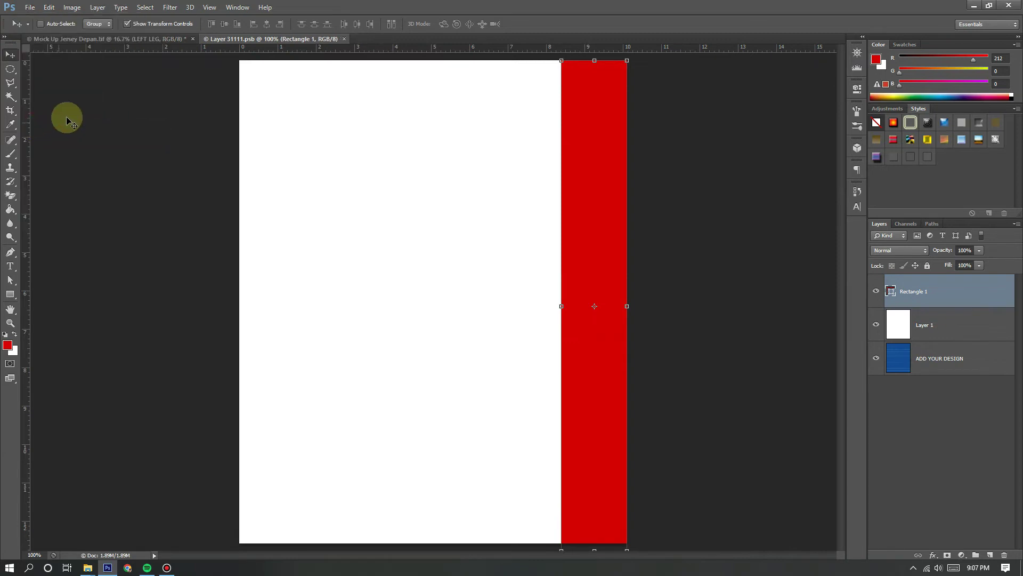
click(146, 40)
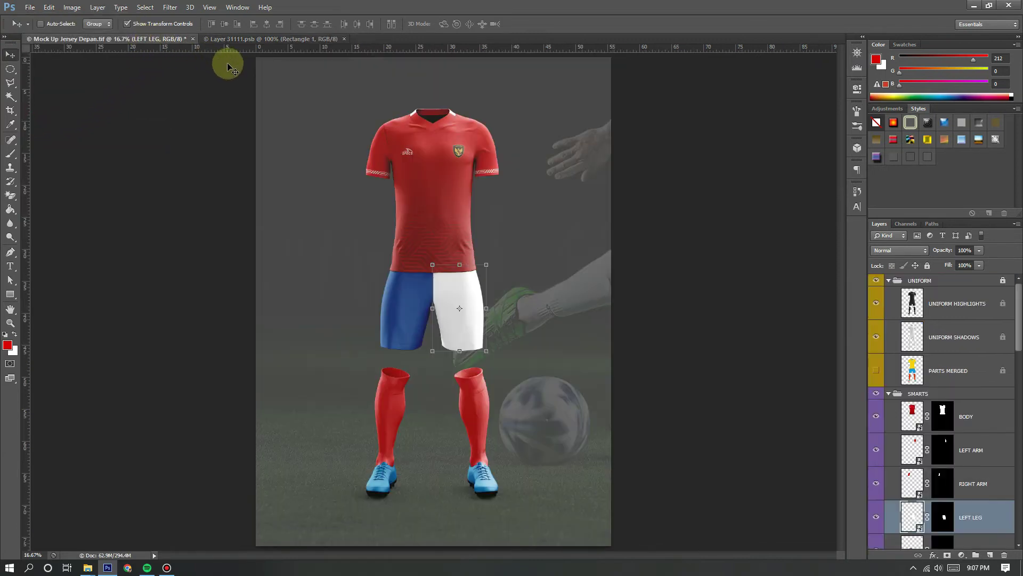
Step: Widen the left leg's red stripe inward to about 156% of its width, save, and check it on the mockup
click(255, 41)
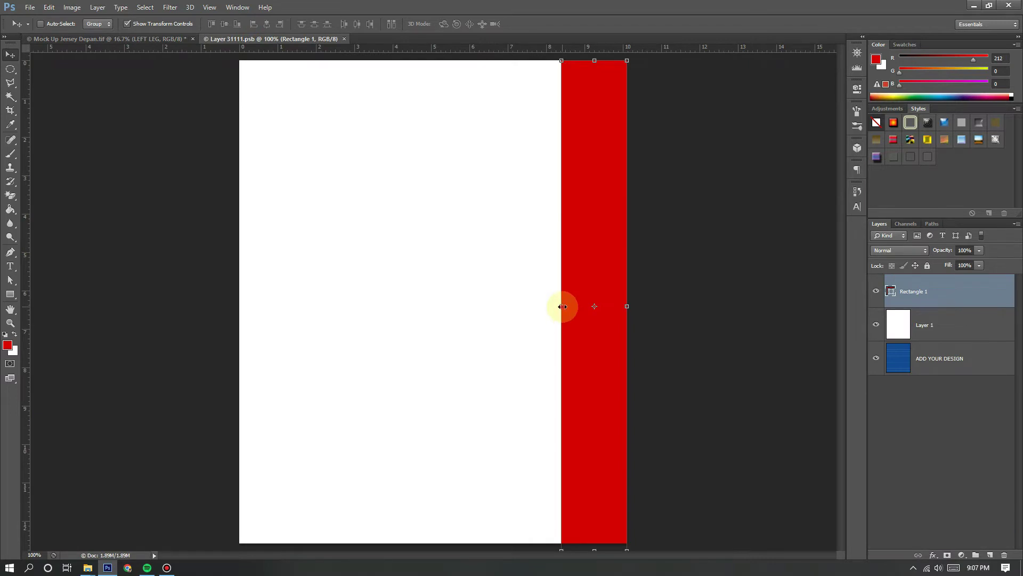
drag(563, 306, 526, 306)
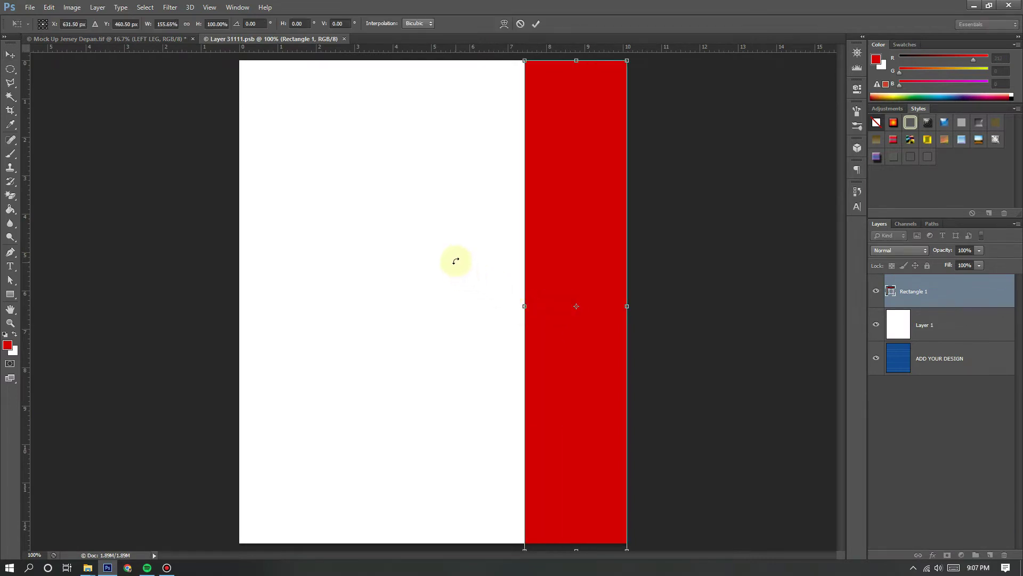
key(Return)
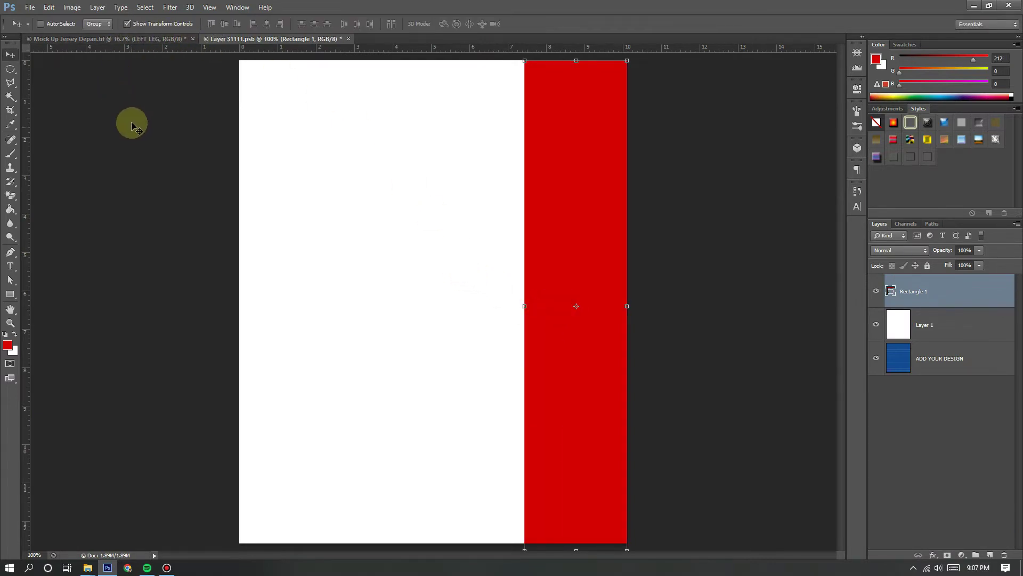
click(132, 40)
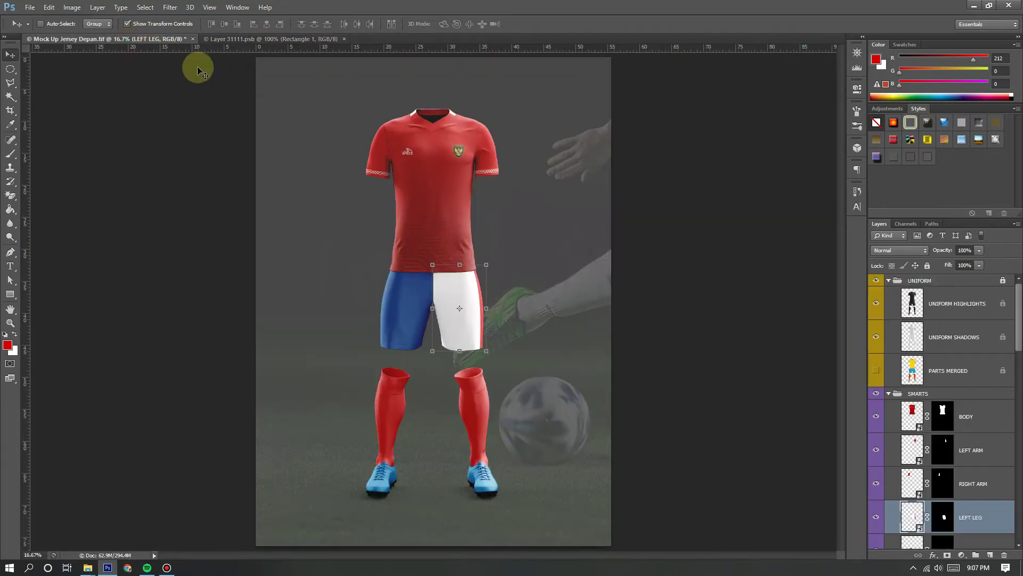
Step: Widen the left leg's red stripe a little further inward, save and check it on the mockup, and close the smart object
click(293, 38)
drag(524, 305, 510, 304)
key(Return)
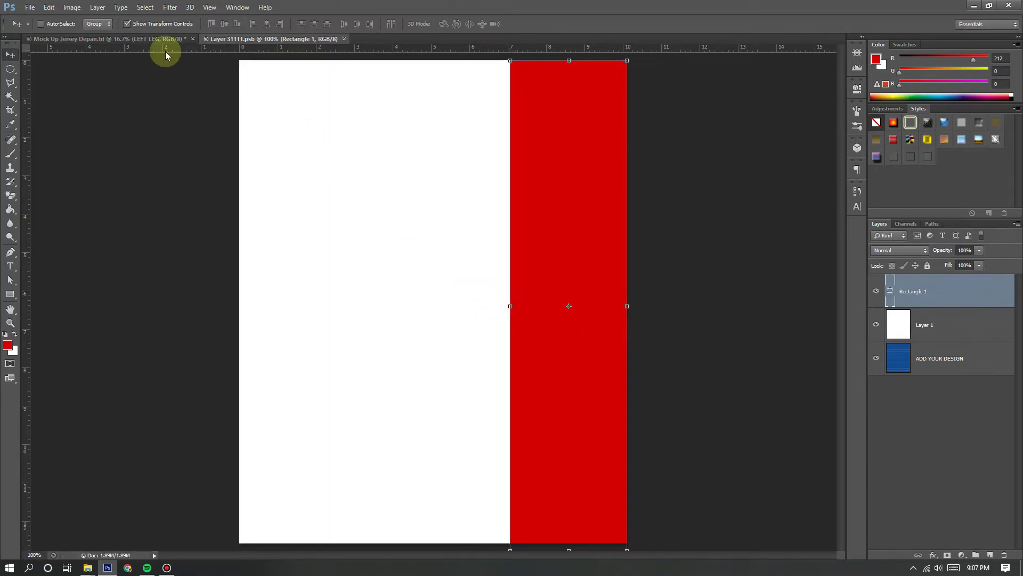
click(154, 40)
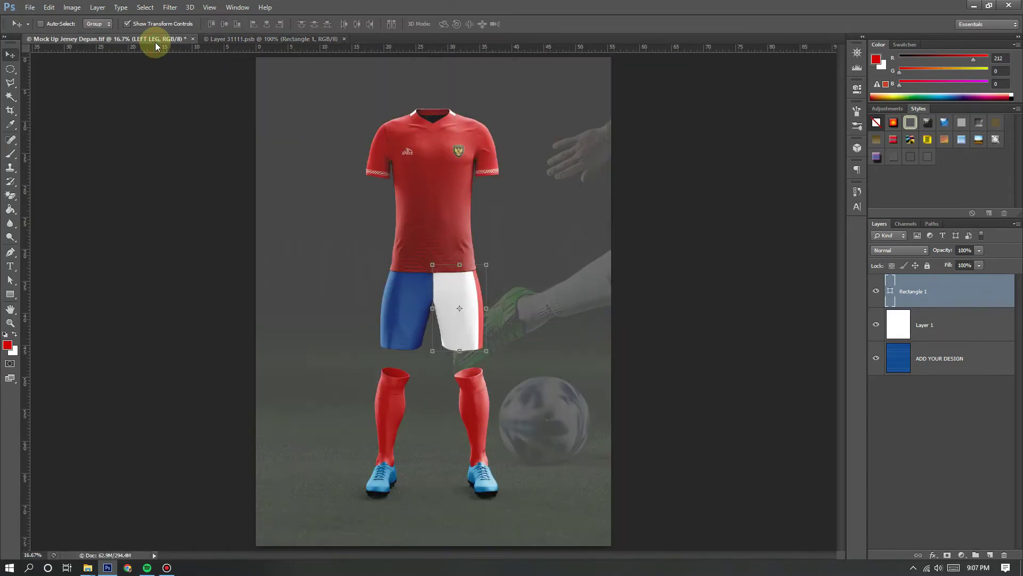
click(275, 40)
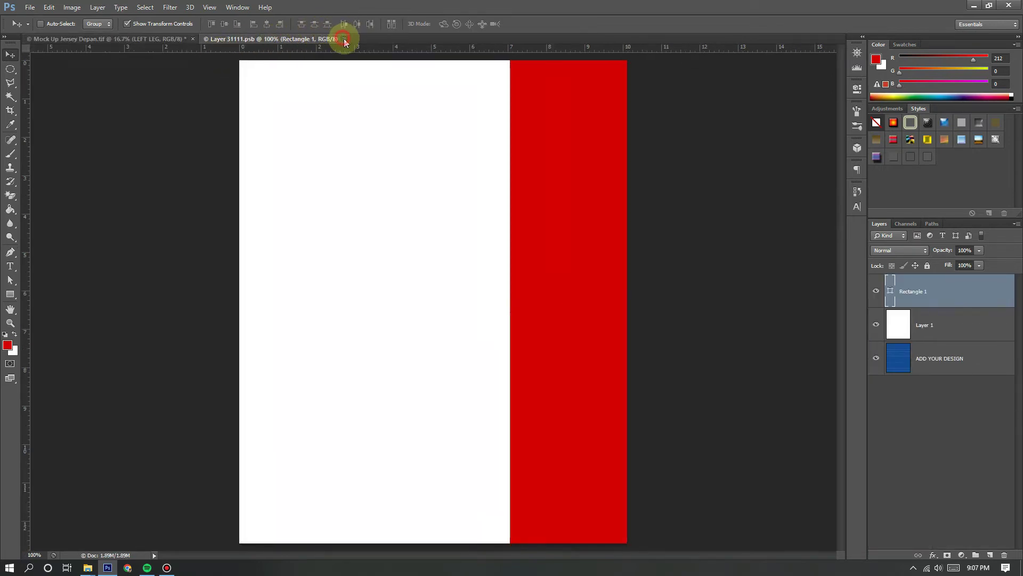
click(343, 41)
Step: Open the RIGHT LEG smart object and fill its Layer 1 with white
scroll(929, 493, down, 2)
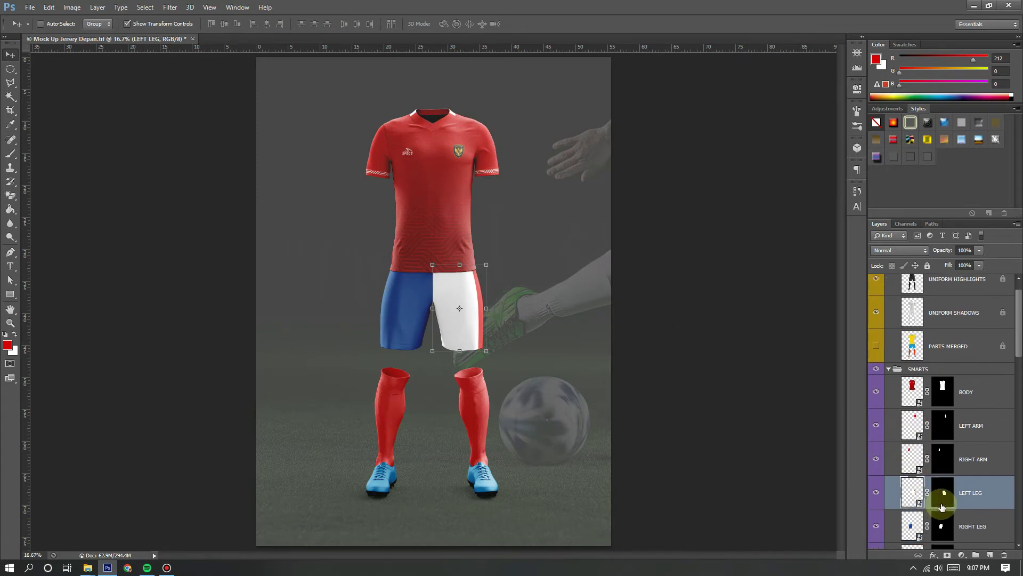
double_click(911, 511)
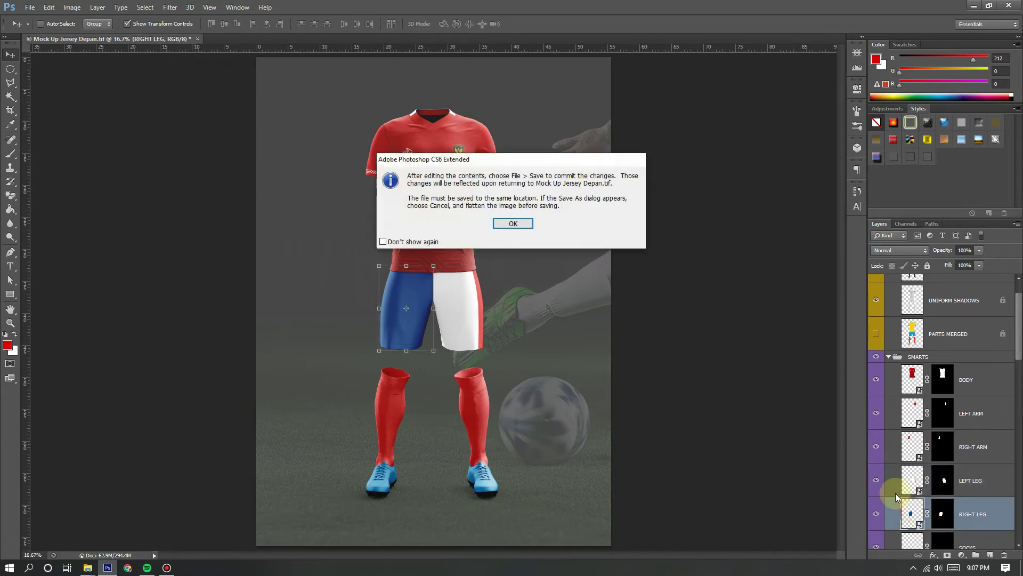
click(523, 223)
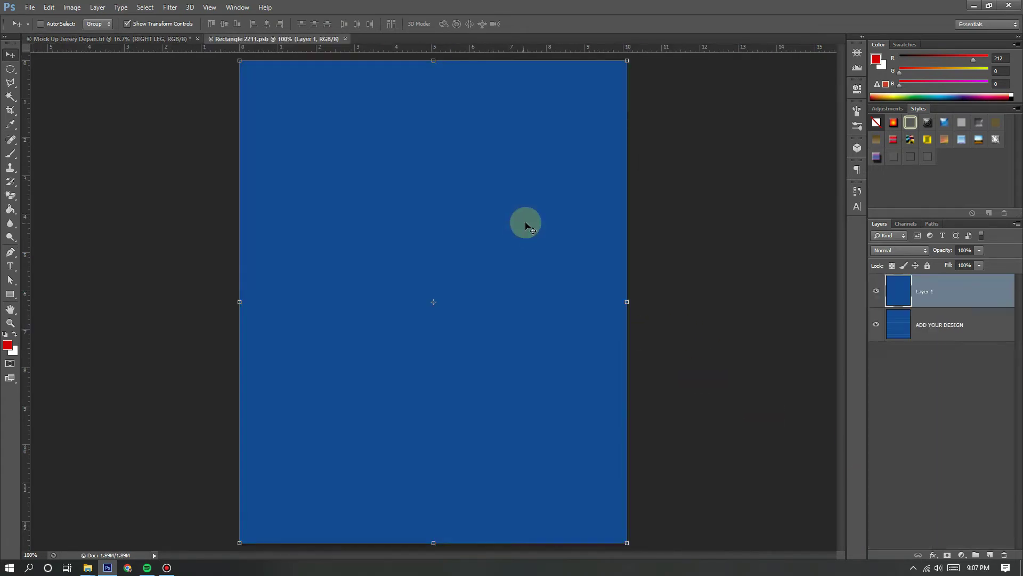
click(15, 334)
click(11, 209)
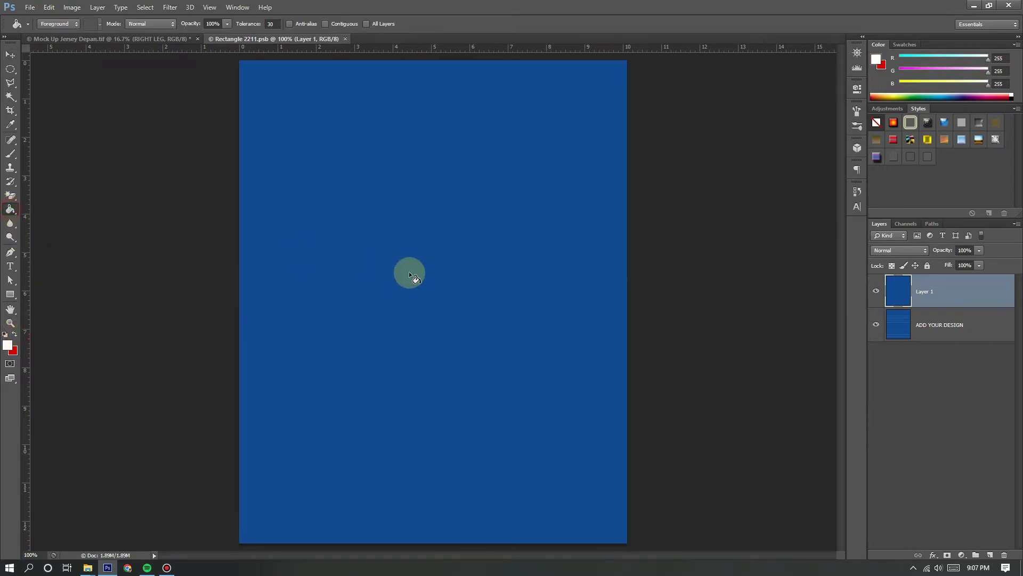
click(408, 272)
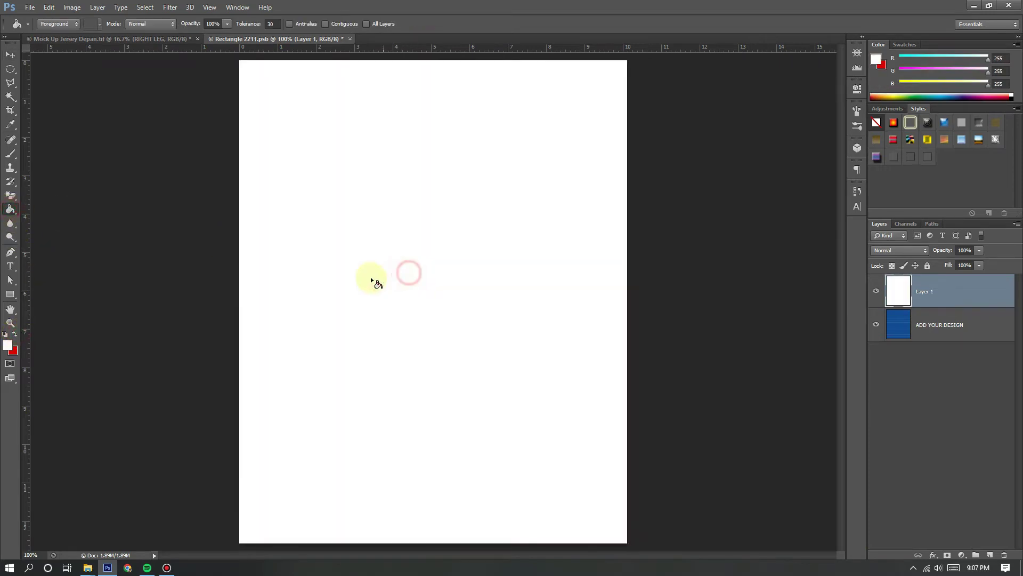
Step: Draw a full-height red stripe on the right leg and align it flush with the canvas's left edge
click(14, 333)
click(11, 294)
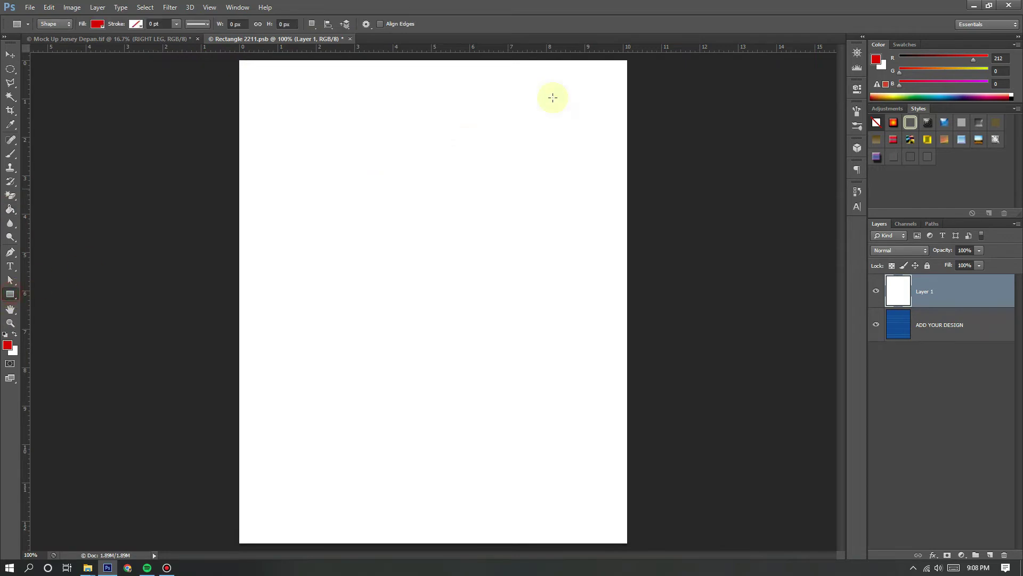
drag(230, 59, 335, 534)
click(9, 56)
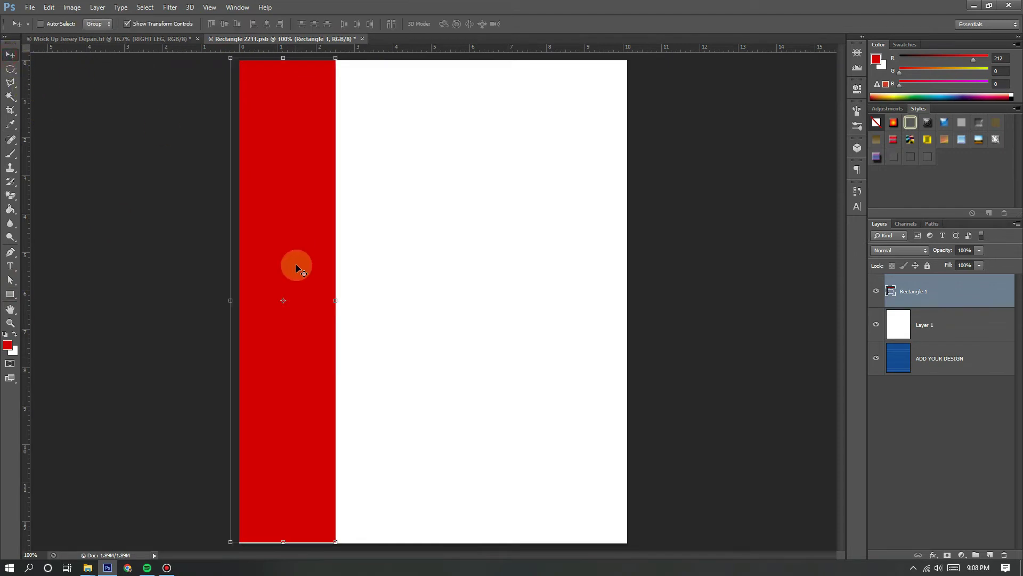
drag(303, 264, 312, 265)
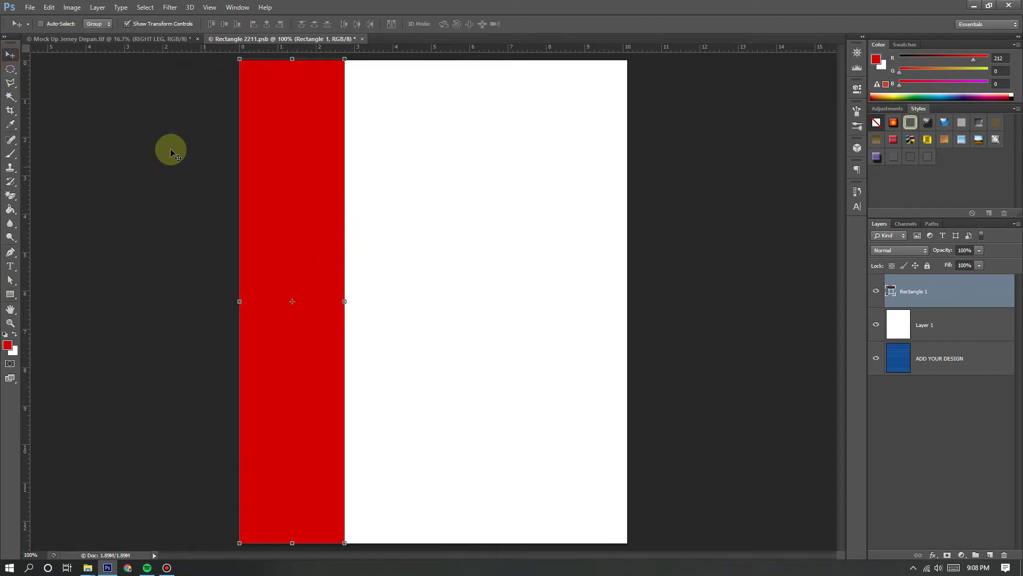
Step: Save the RIGHT LEG smart object and compare both side stripes of the shorts on the mockup
click(31, 6)
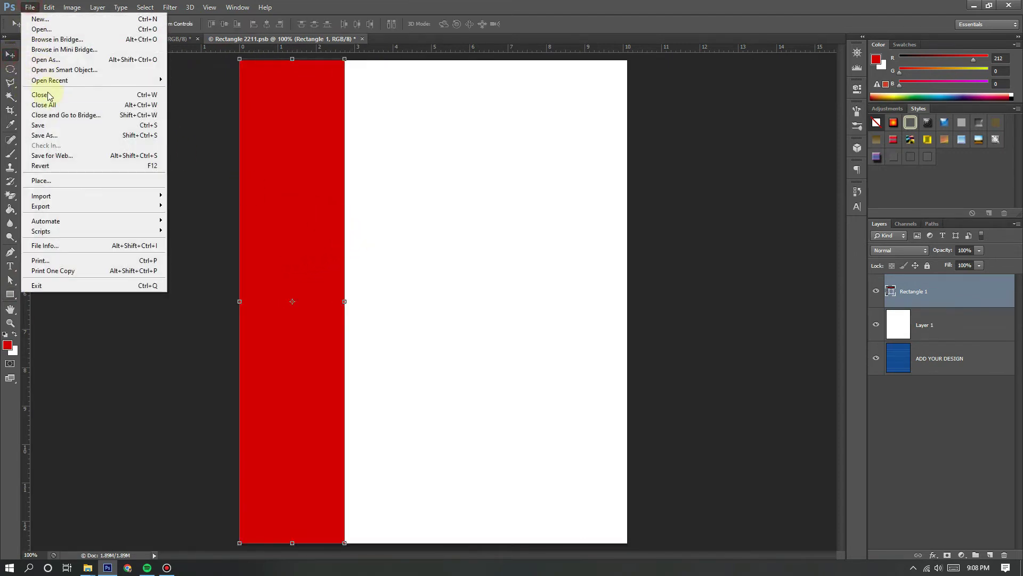
click(53, 120)
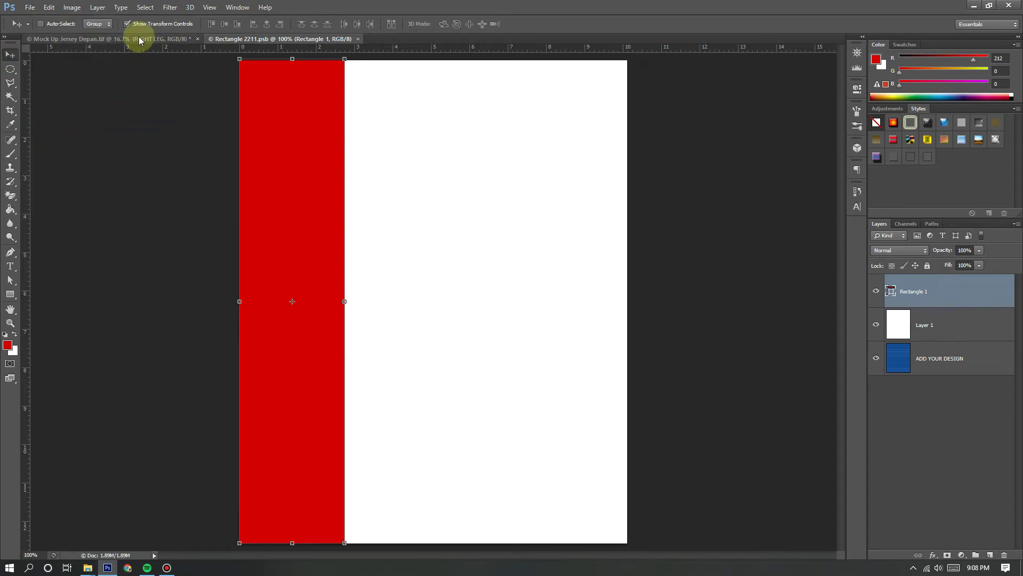
click(145, 38)
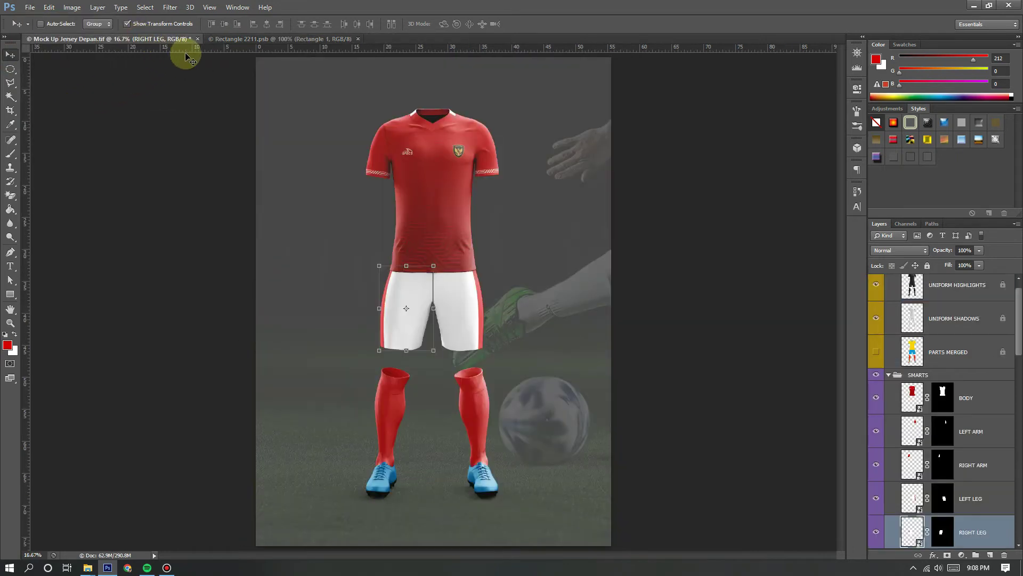
Step: Widen the right leg's red stripe inward to about 102%, save the smart object and check it on the mockup
click(219, 39)
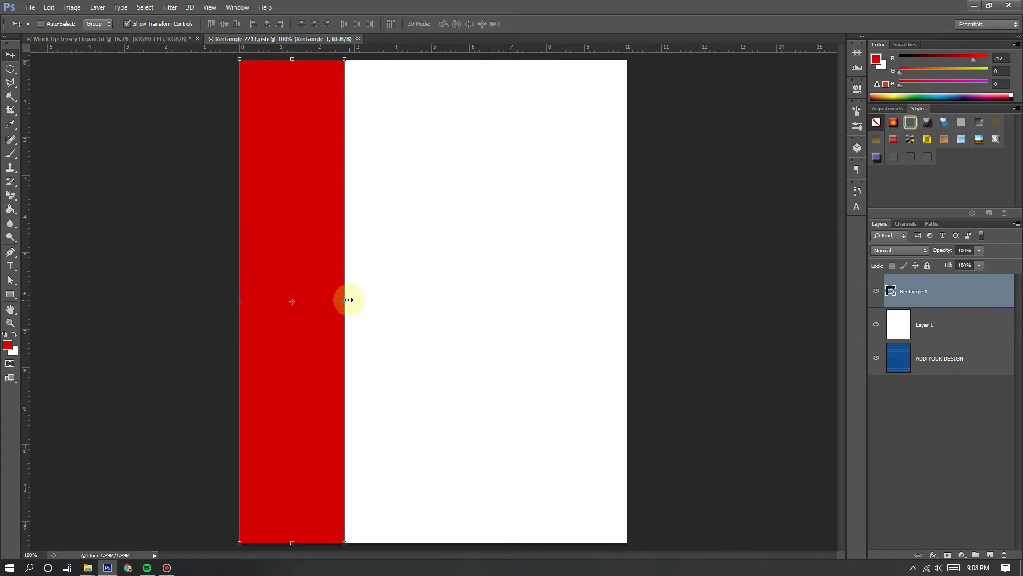
drag(347, 300, 349, 300)
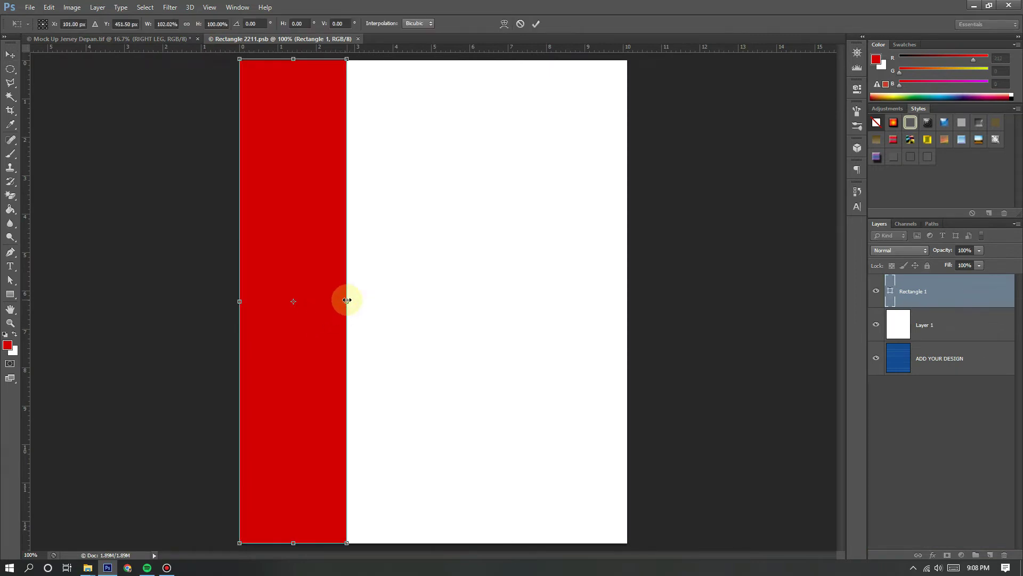
double_click(316, 280)
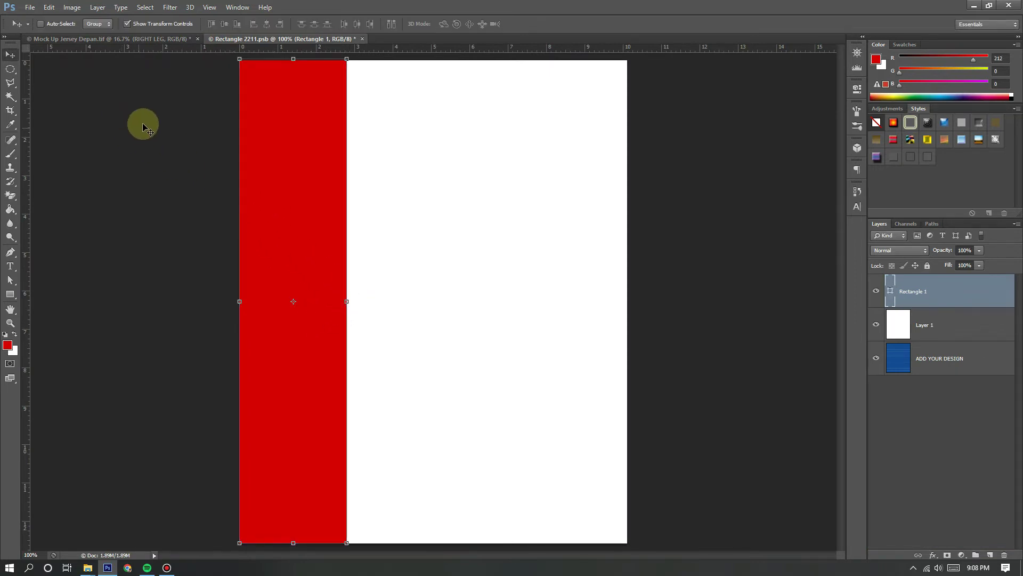
key(ctrl+s)
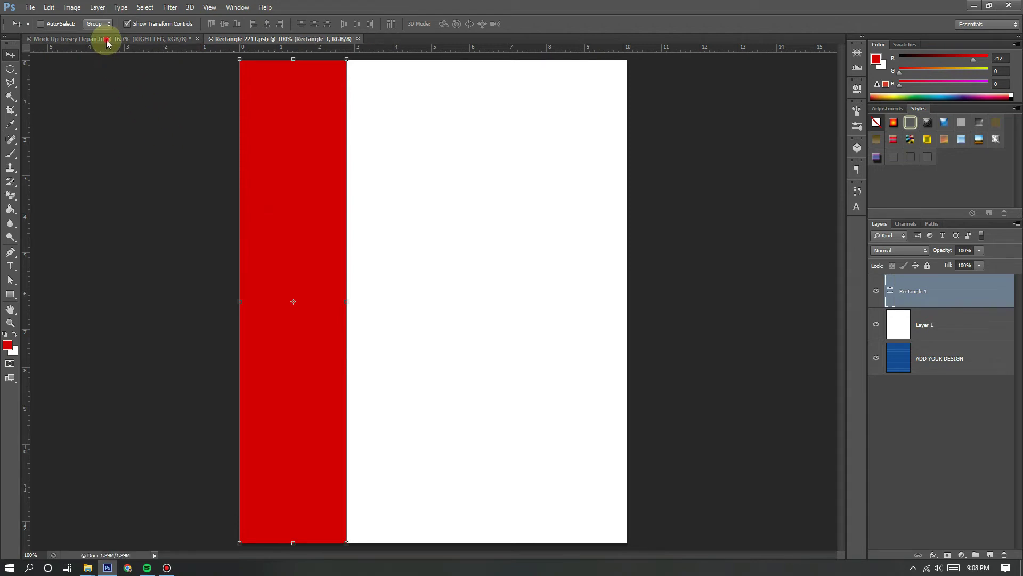
click(105, 39)
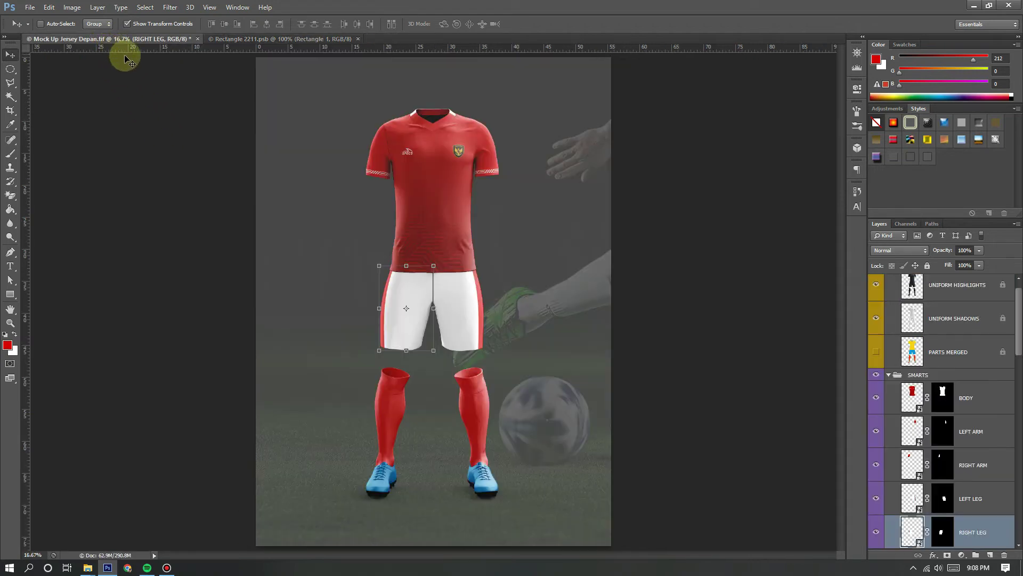
Step: Add the red Montserrat Bold number 27 near the right leg's lower hem, beside the stripe, and enlarge it
click(222, 40)
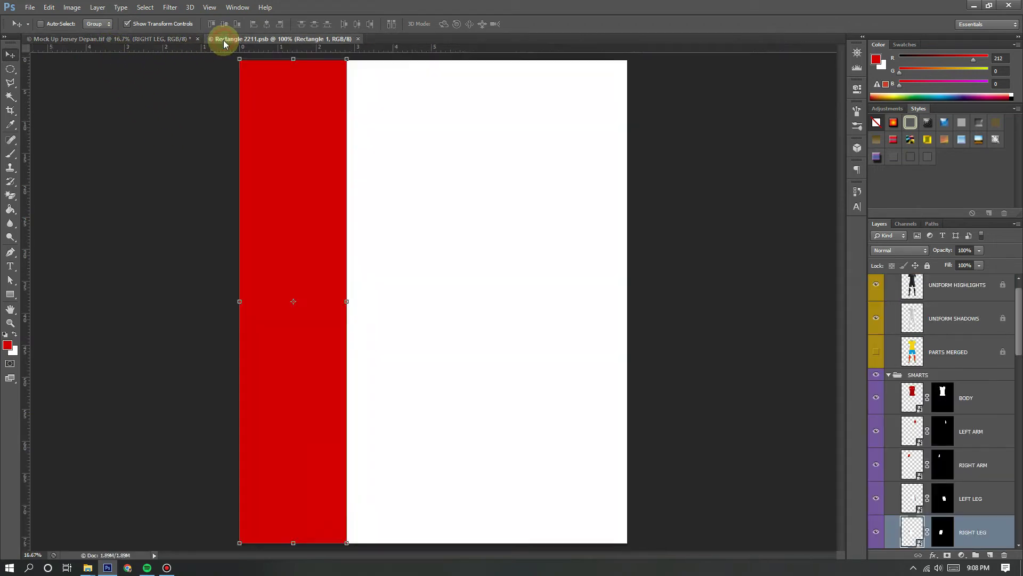
click(10, 266)
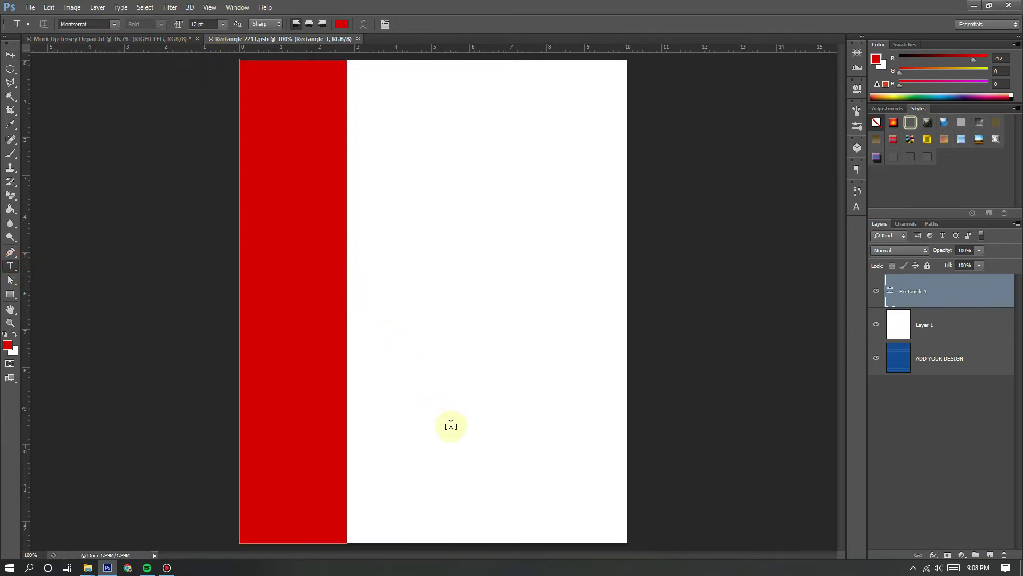
click(442, 447)
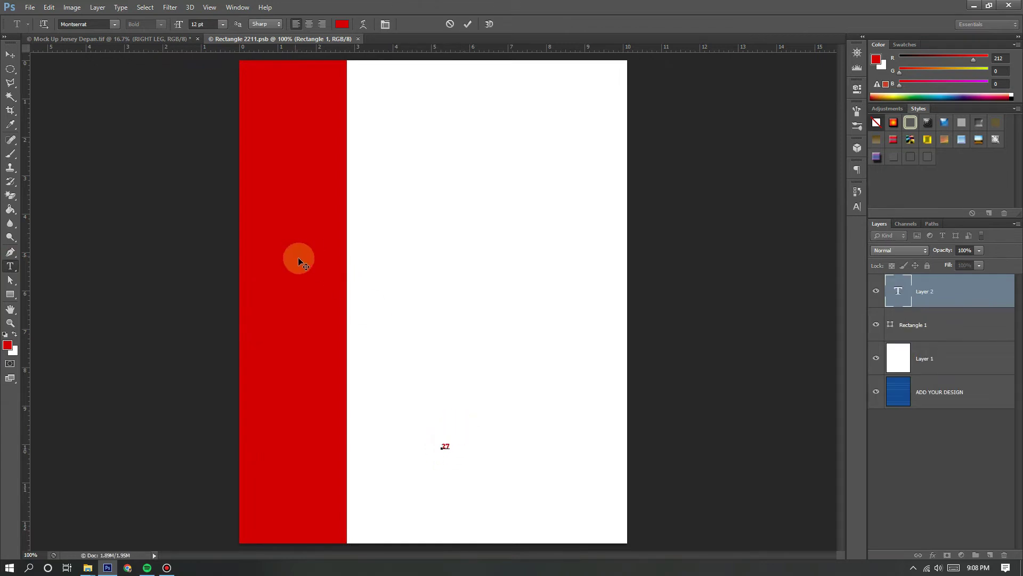
click(11, 56)
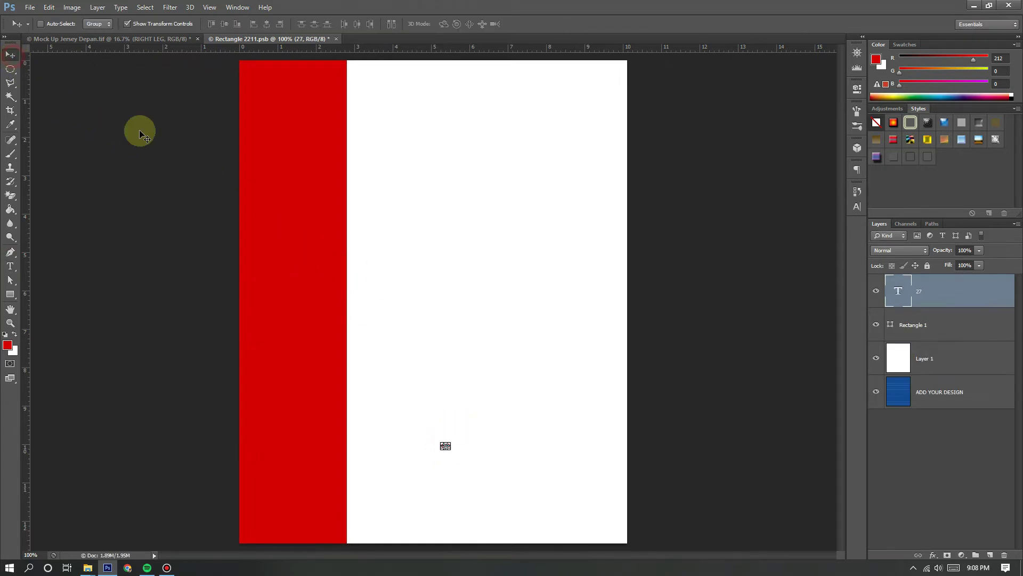
key(ctrl+t)
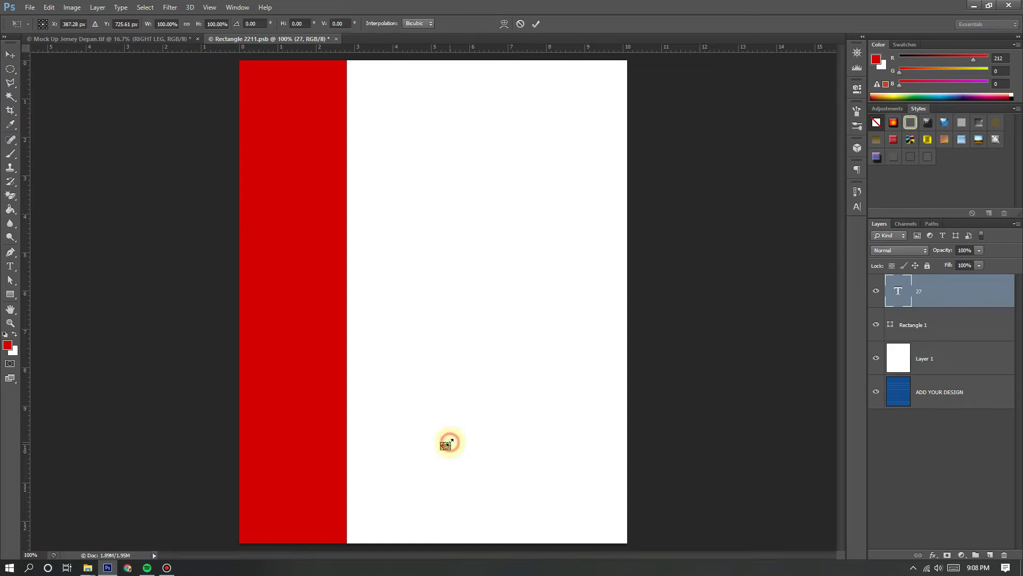
drag(449, 442, 465, 462)
key(Return)
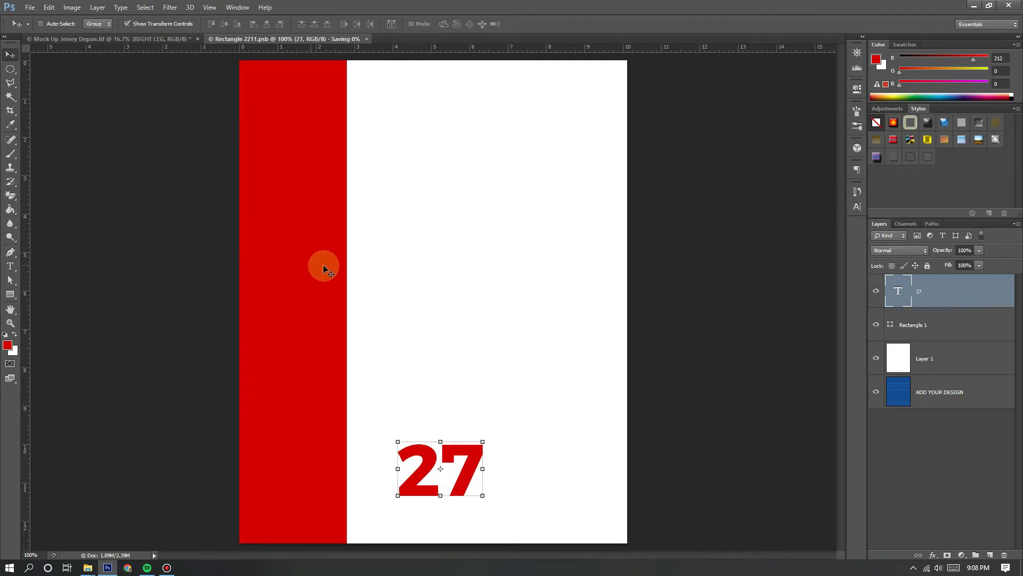
Step: Save the RIGHT LEG smart object, check the number on the mockup's shorts and close the smart object
click(151, 40)
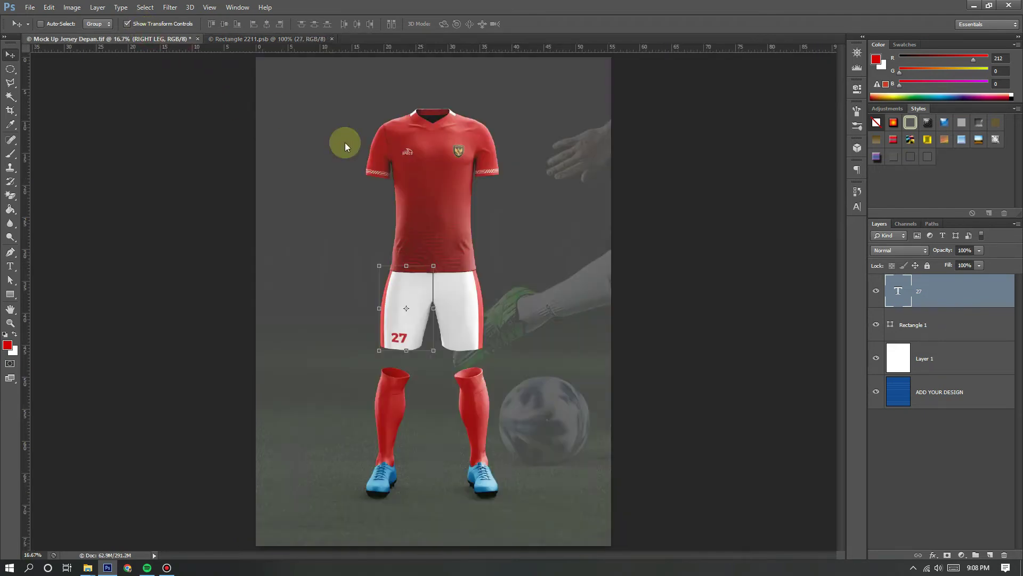
click(290, 41)
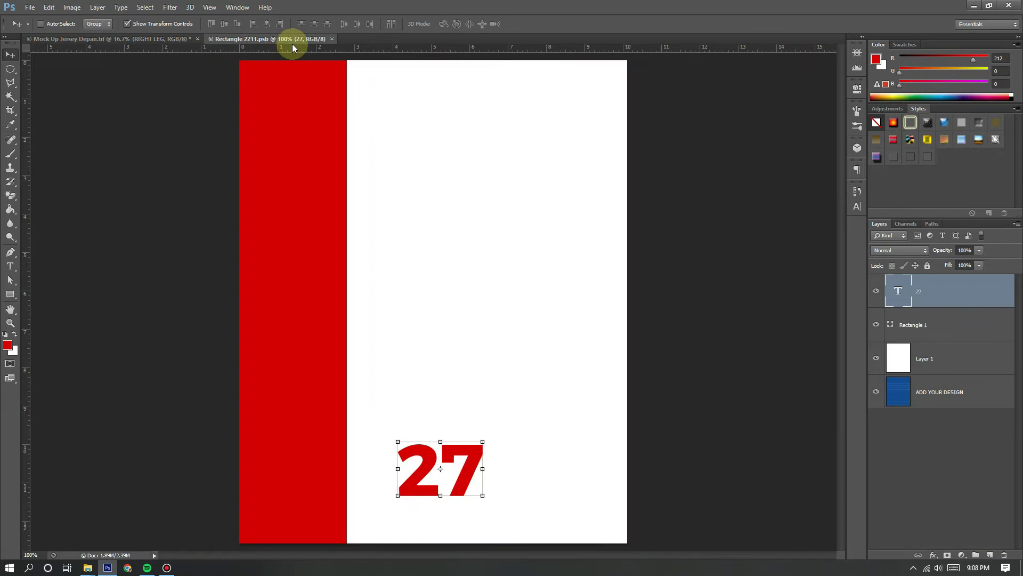
click(332, 38)
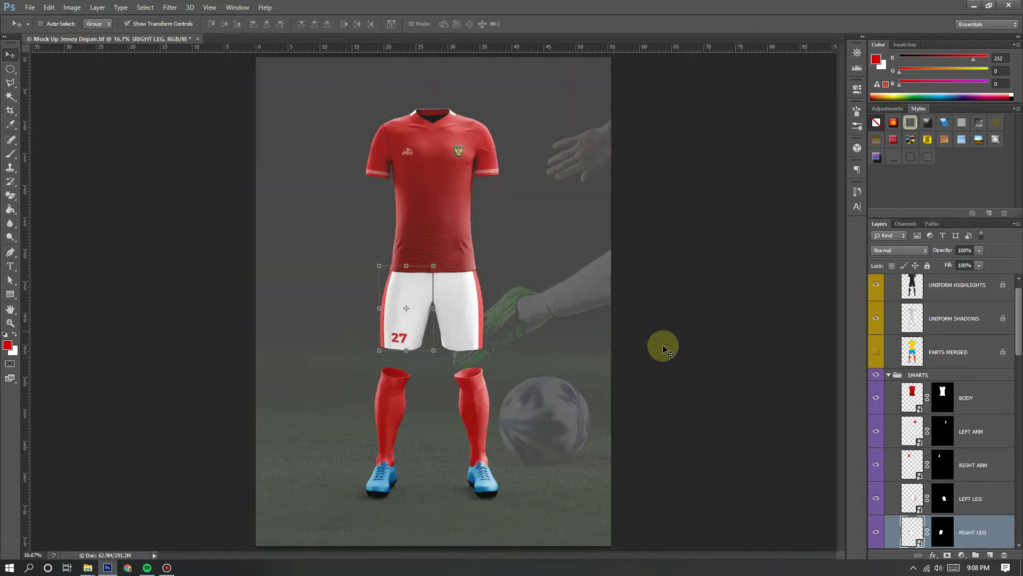
Step: Open the upper SOCKS layer's smart object and place specs.png from the YT 01 folder at full canvas width
scroll(938, 416, down, 4)
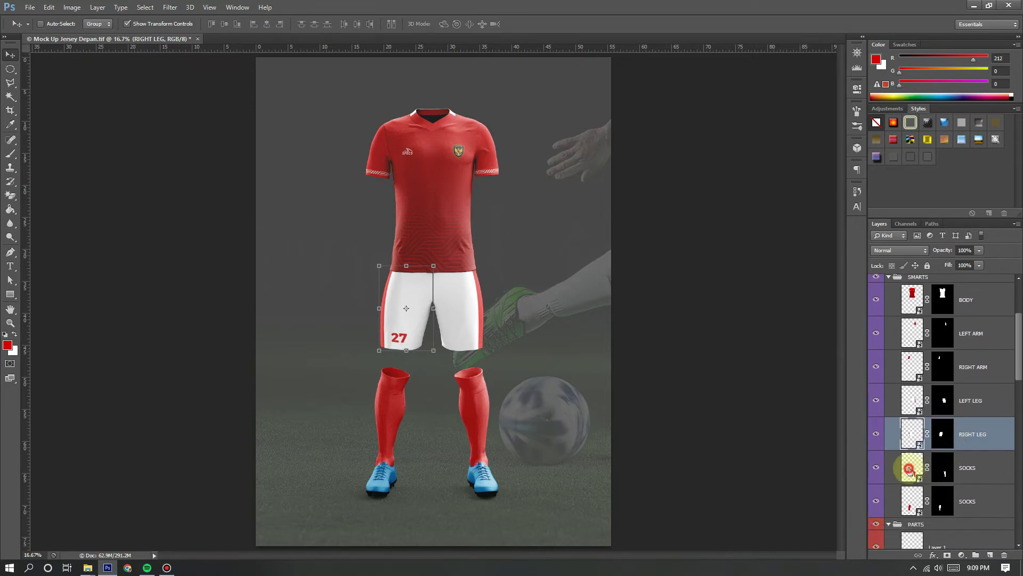
double_click(909, 468)
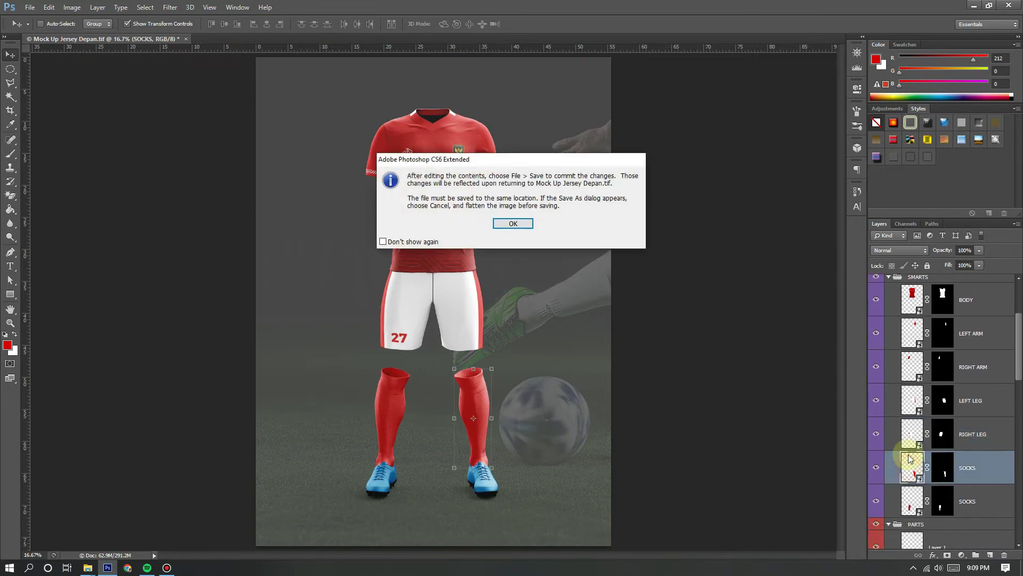
click(510, 223)
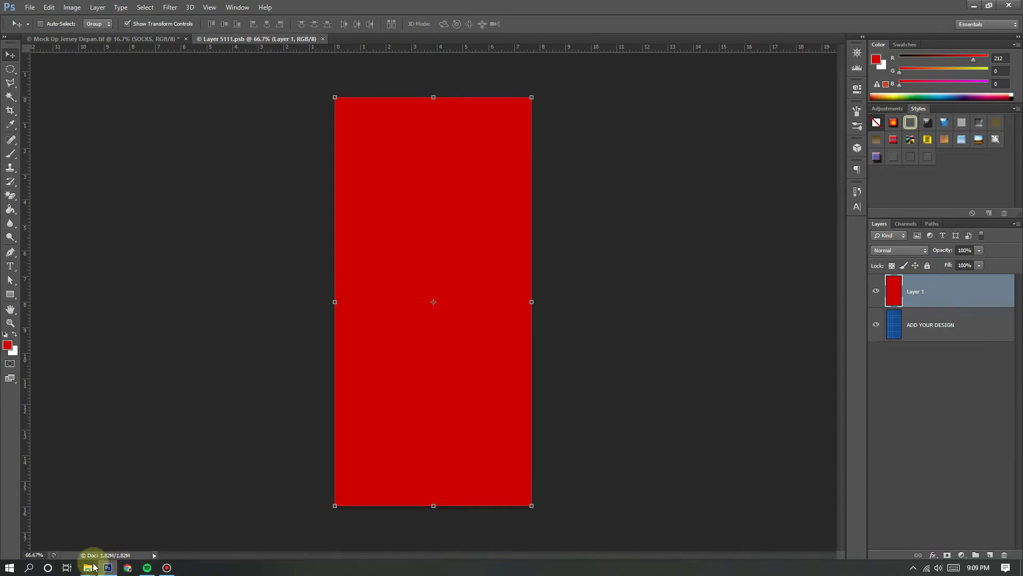
mouse_move(88, 566)
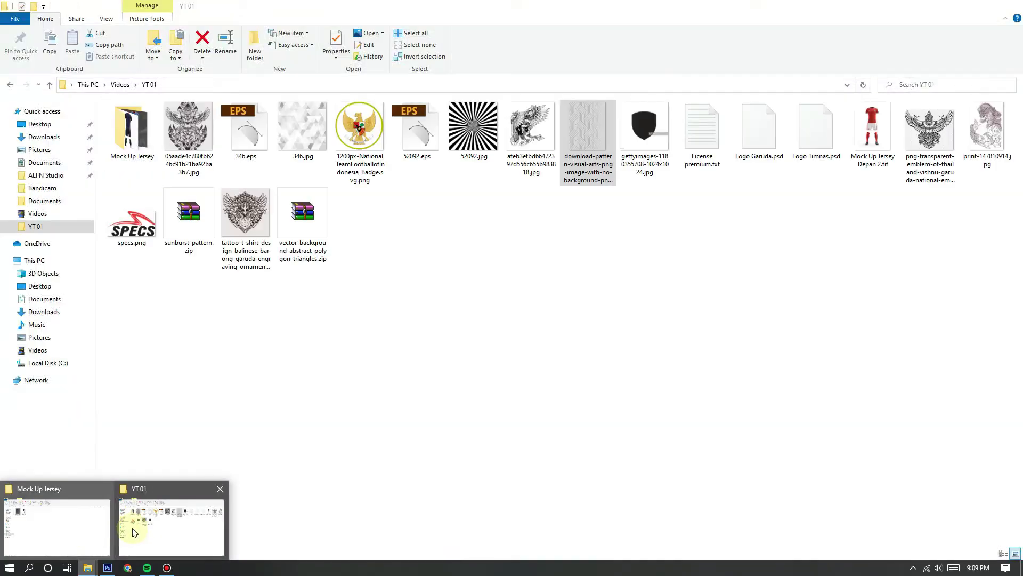
click(132, 527)
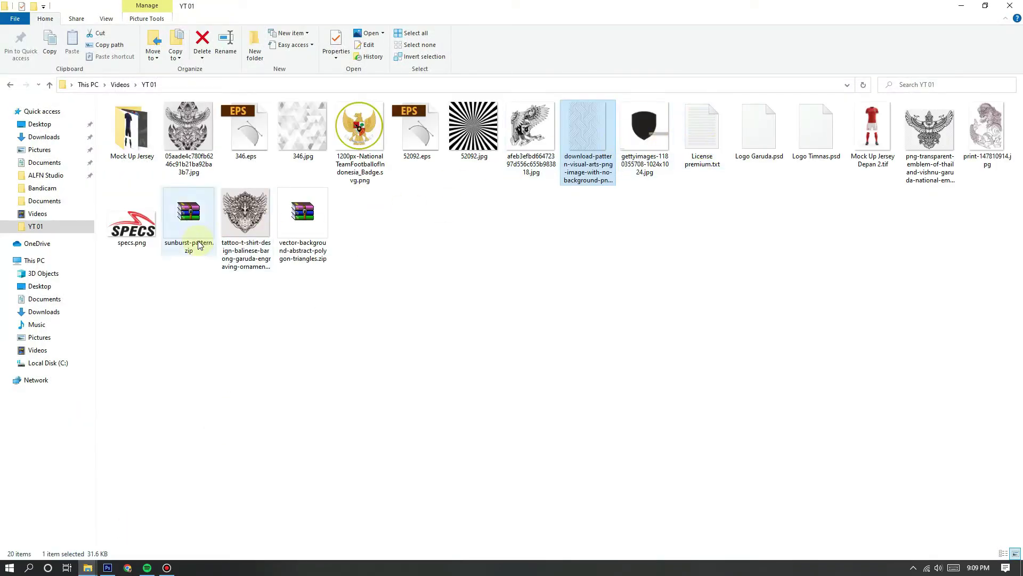
drag(132, 221, 187, 509)
drag(434, 222, 436, 223)
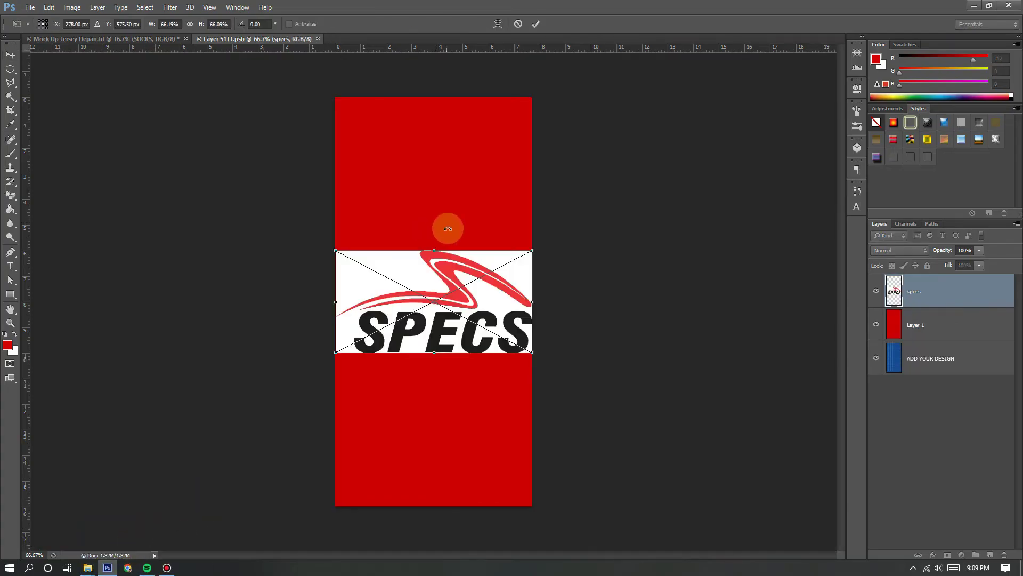
key(Return)
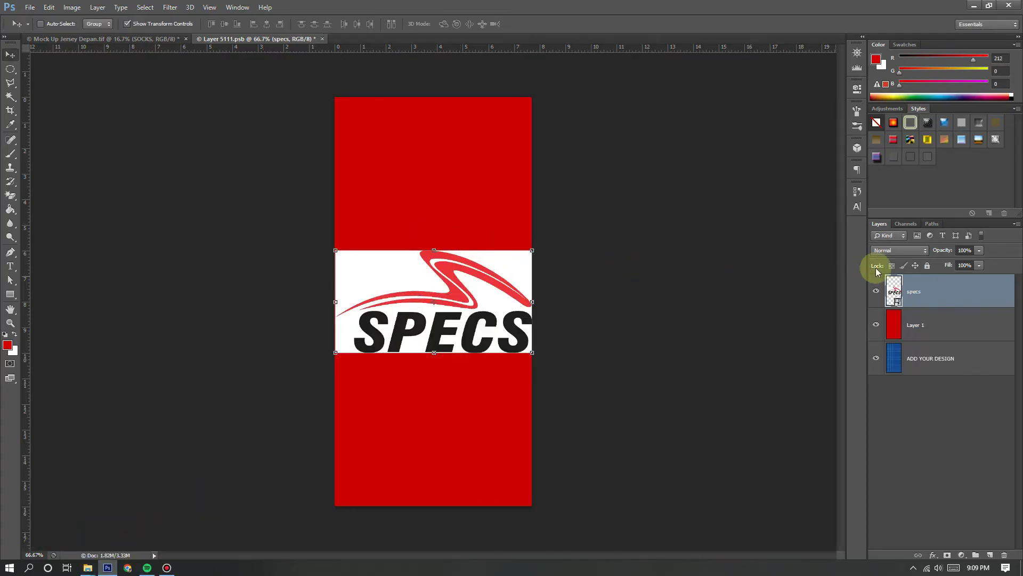
Step: Rasterize the specs layer and remove the logo's white background with the Magic Eraser
right_click(936, 288)
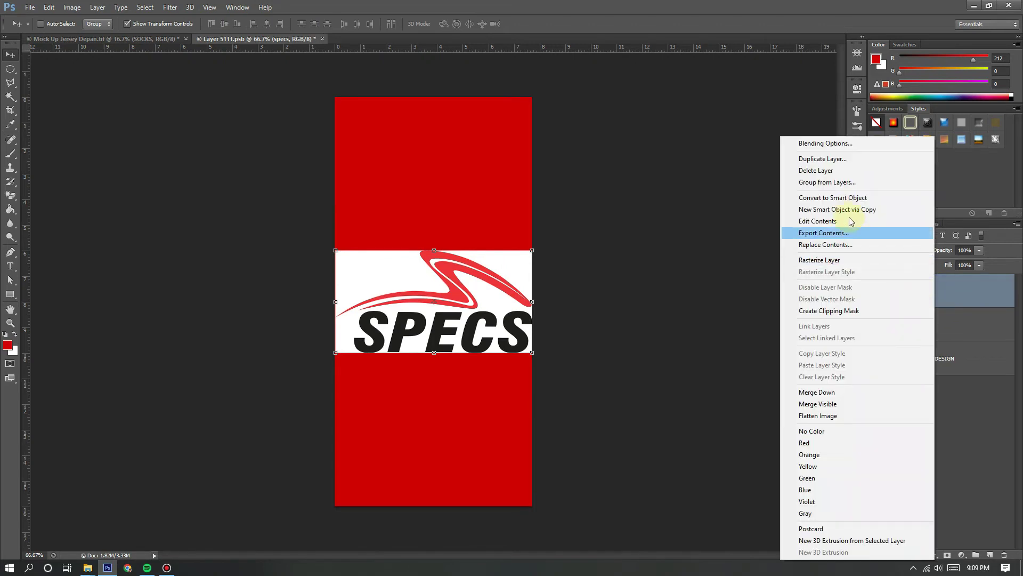
click(835, 259)
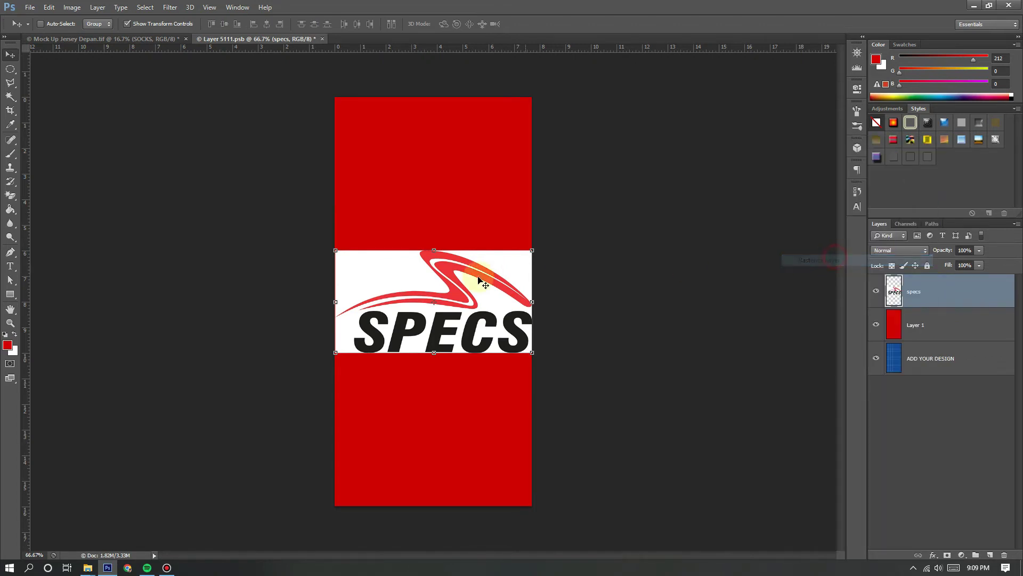
click(10, 195)
click(366, 278)
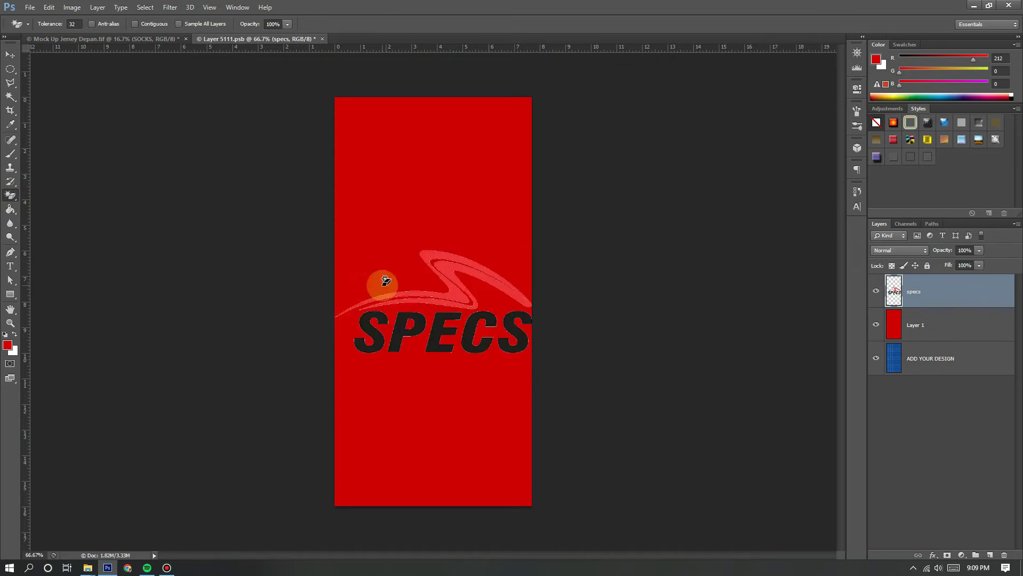
Step: Scale the SPECS logo down proportionally to about 86%, keeping its lower-left corner in place
click(11, 56)
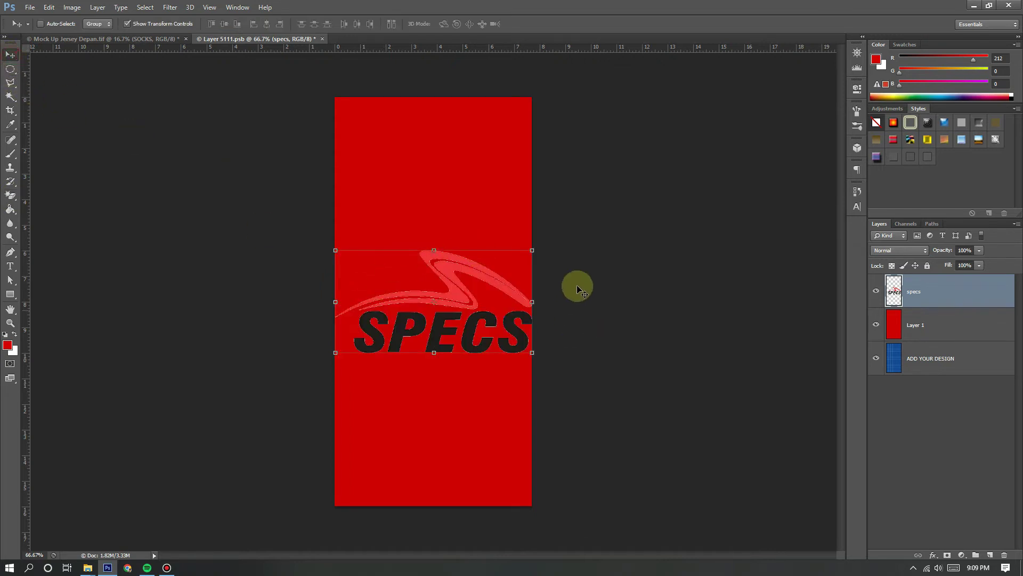
drag(531, 250, 504, 267)
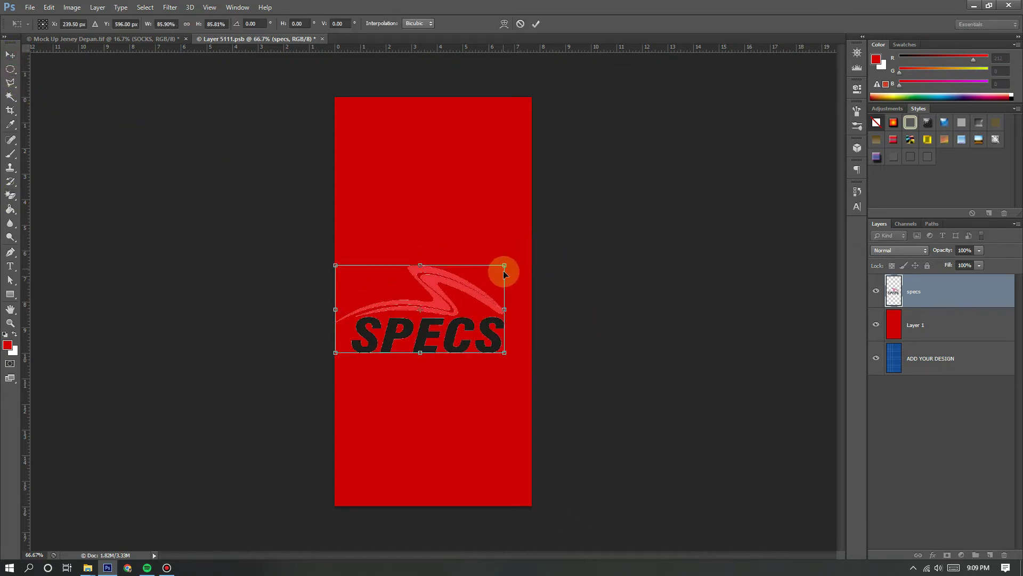
key(Return)
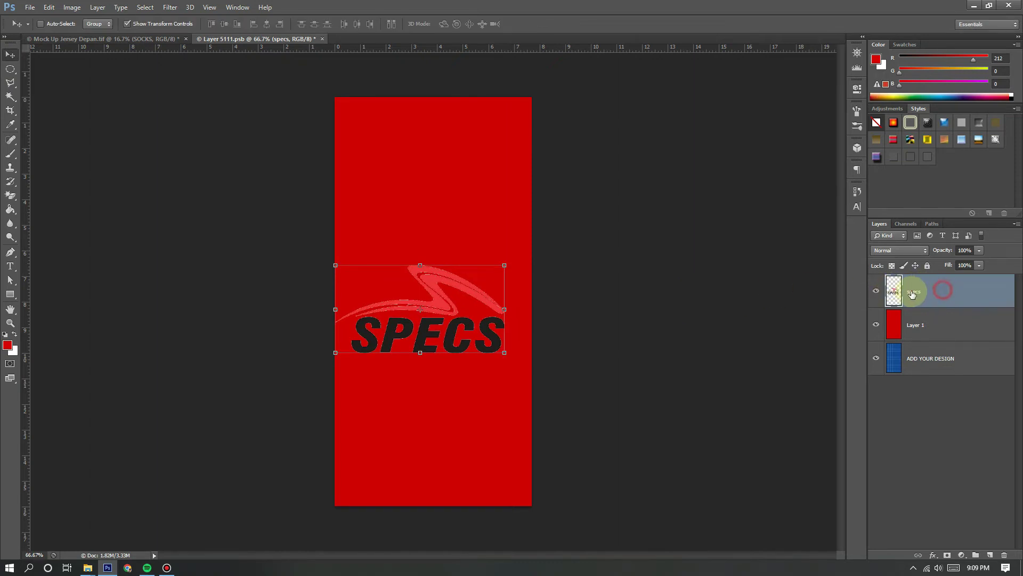
Step: Apply a white (ffffff) Color Overlay at 100% opacity to the SPECS logo
double_click(922, 287)
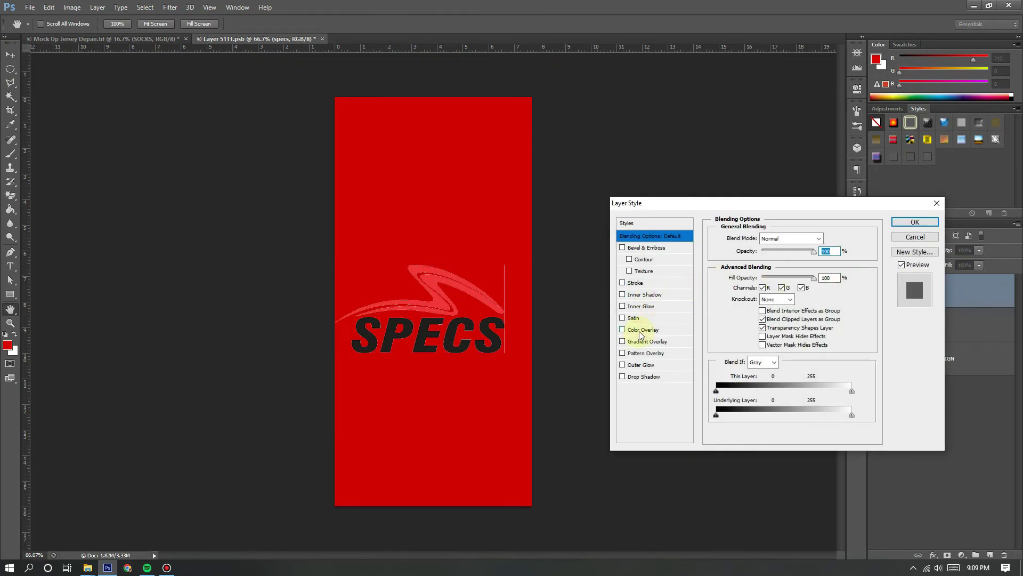
click(641, 330)
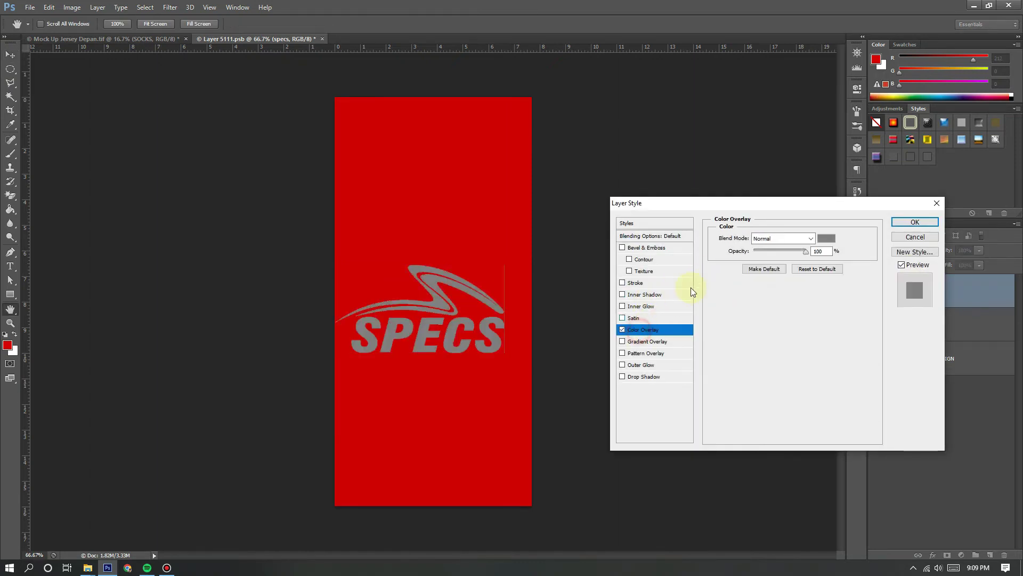
click(825, 238)
drag(547, 164, 472, 92)
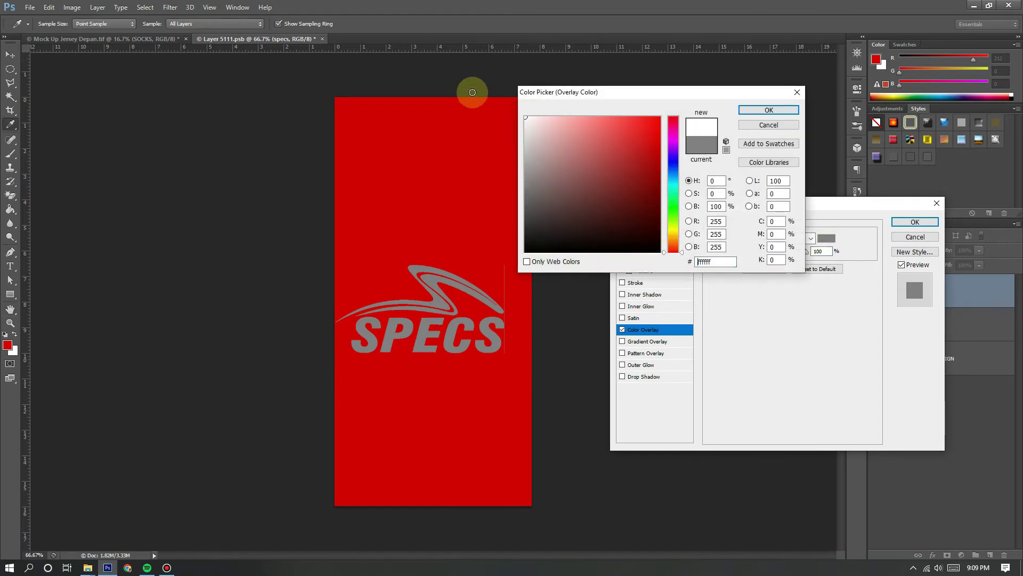
click(763, 111)
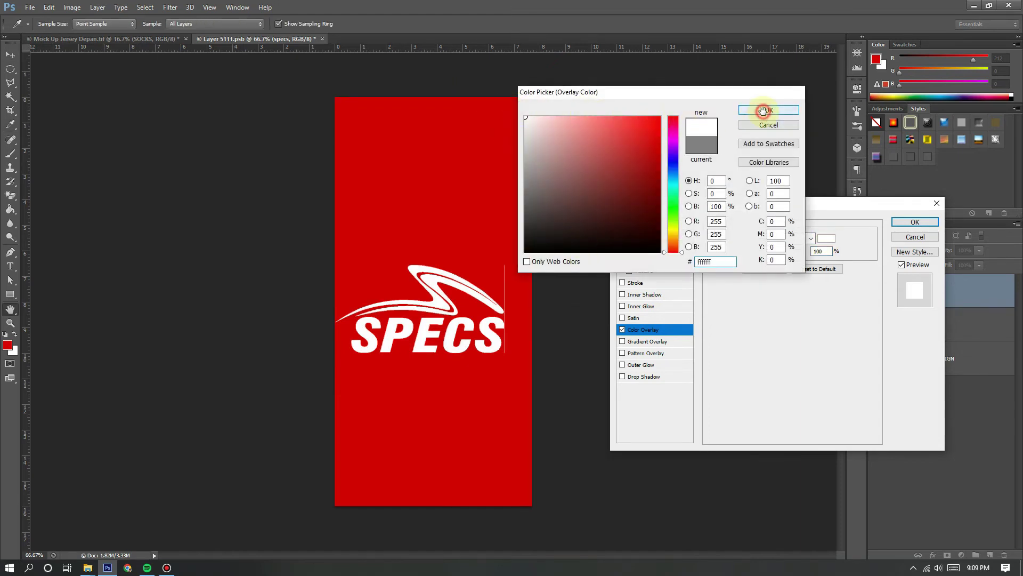
click(908, 222)
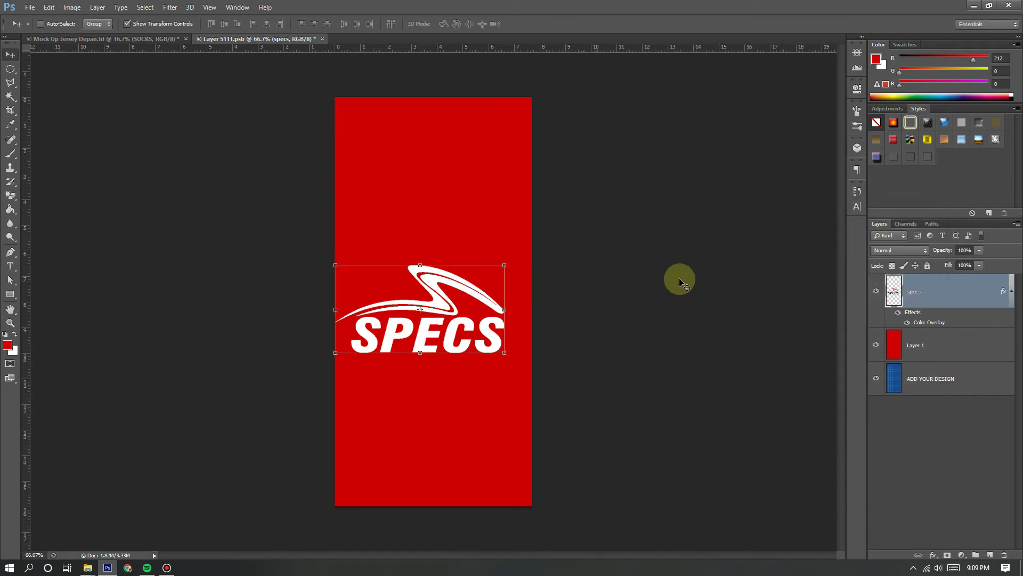
Step: Select the stray vertical line along the SPECS logo's right edge with a rectangular marquee, remove it and clear the selection
click(11, 69)
click(43, 71)
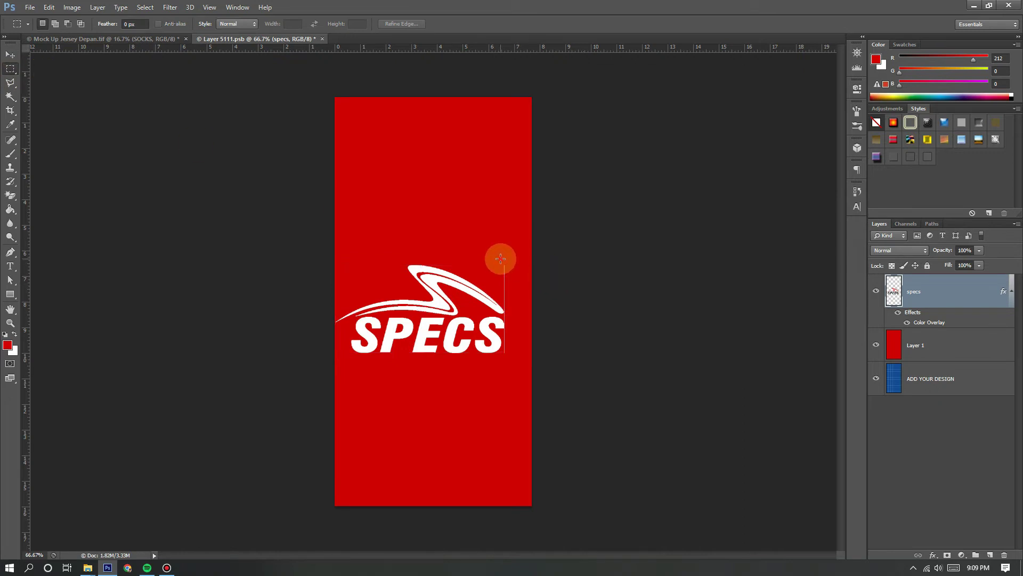
drag(501, 258, 521, 338)
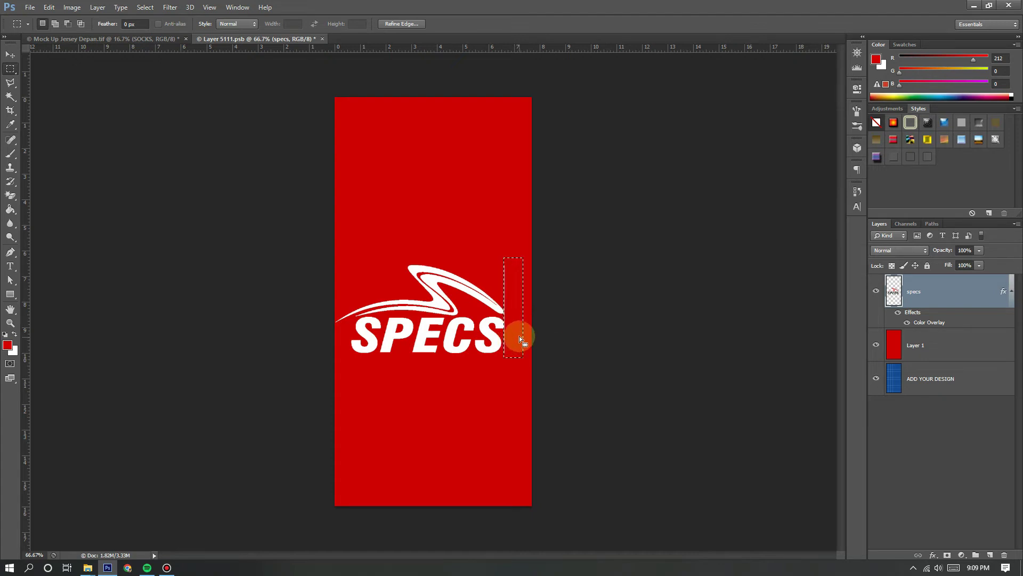
key(Left)
key(Left)
key(Right)
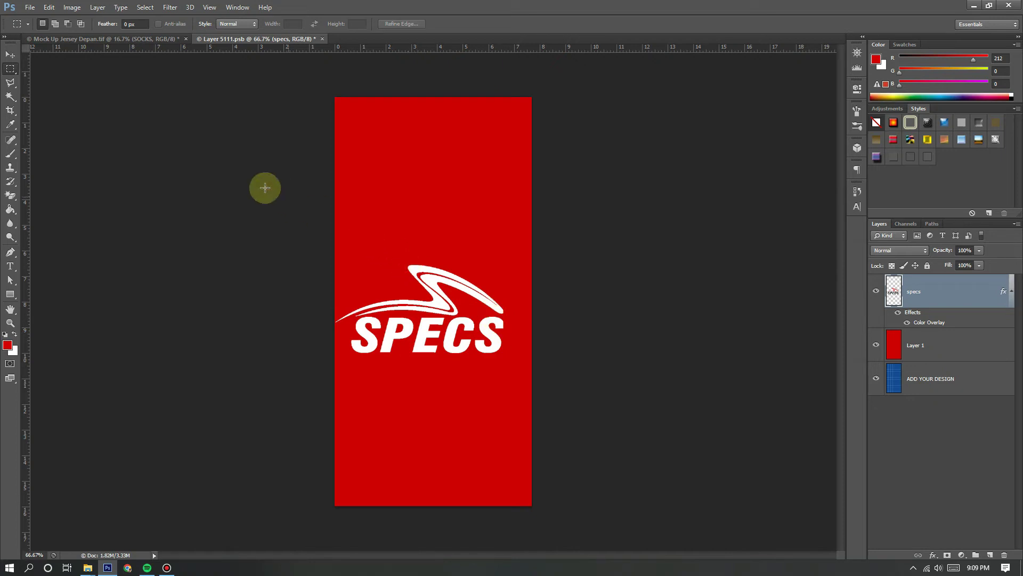
Step: Scale the SPECS logo down proportionally to about a quarter of its size, keeping its lower-right corner in place
click(11, 54)
click(353, 278)
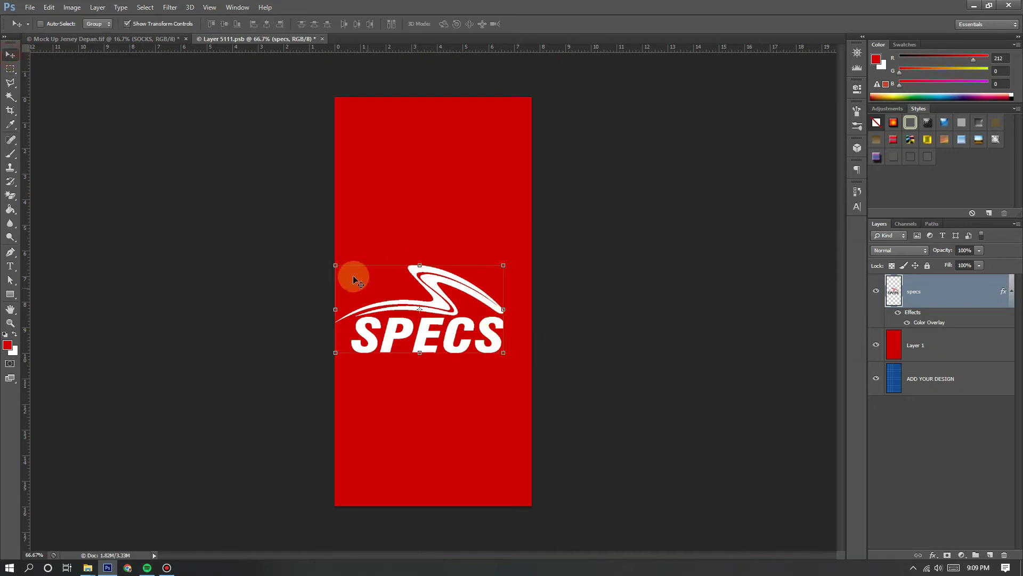
drag(333, 263, 458, 330)
key(Return)
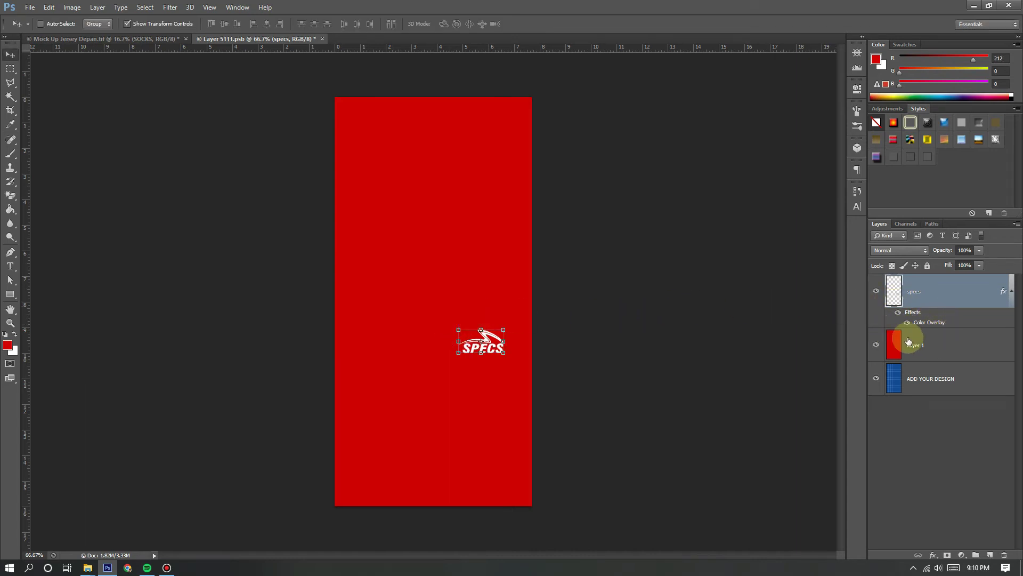
Step: Select the specs layer together with Layer 1 and align their vertical centers
click(496, 395)
drag(918, 322, 942, 350)
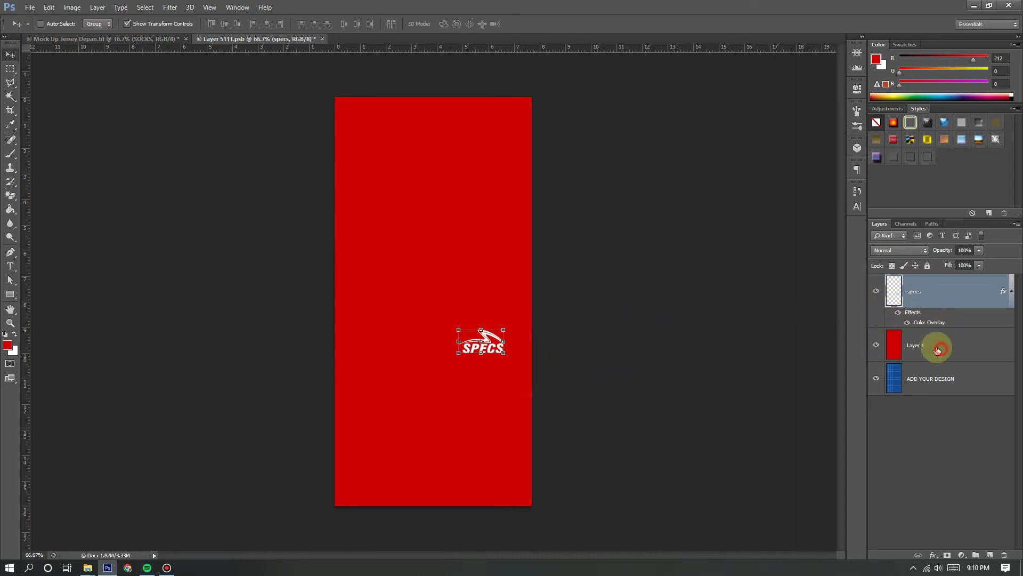
ctrl+click(938, 350)
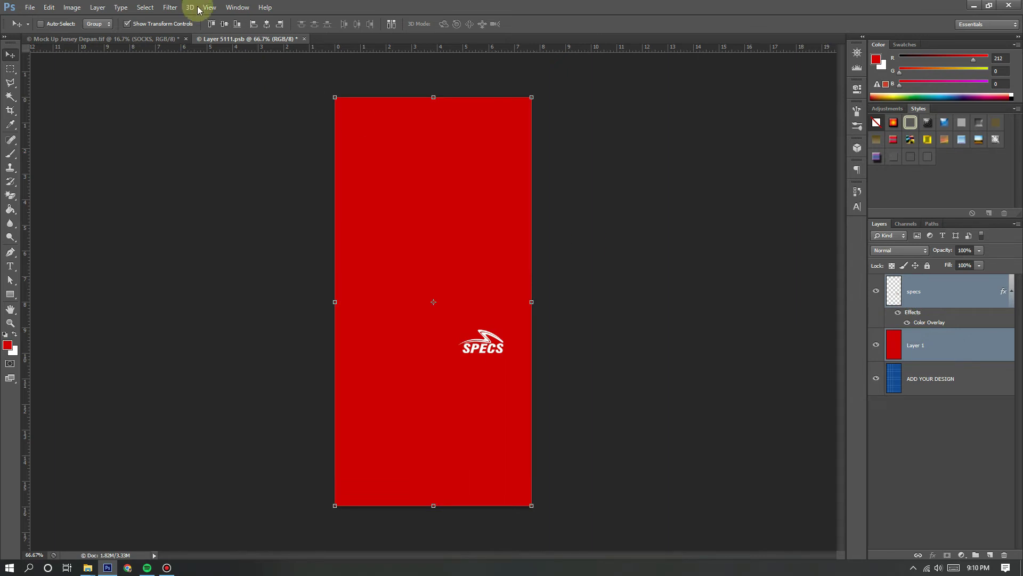
click(224, 24)
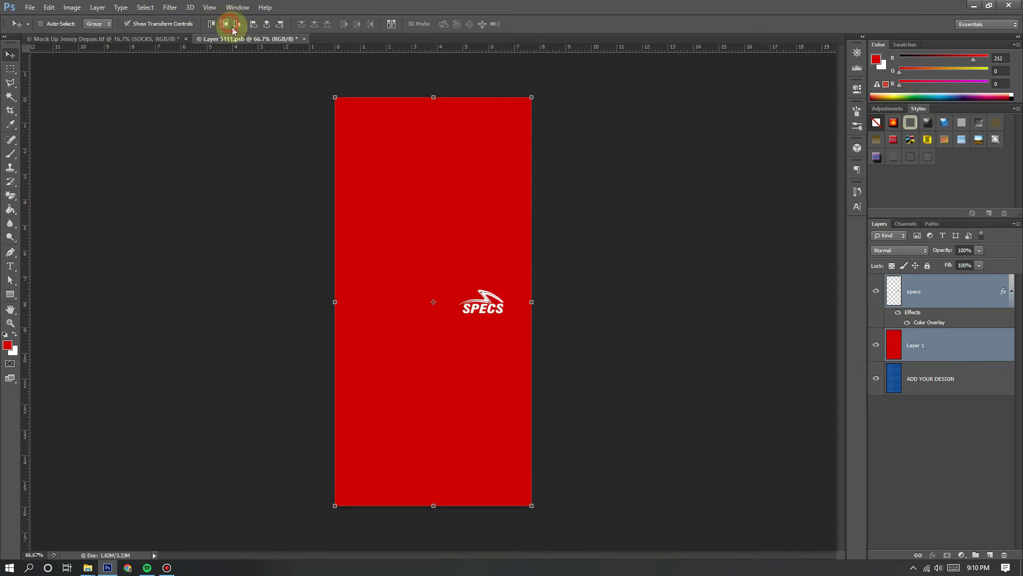
Step: Move only the SPECS logo left to just short of the red panel's center, save, and check the sock on the mockup
click(955, 295)
drag(484, 334, 422, 331)
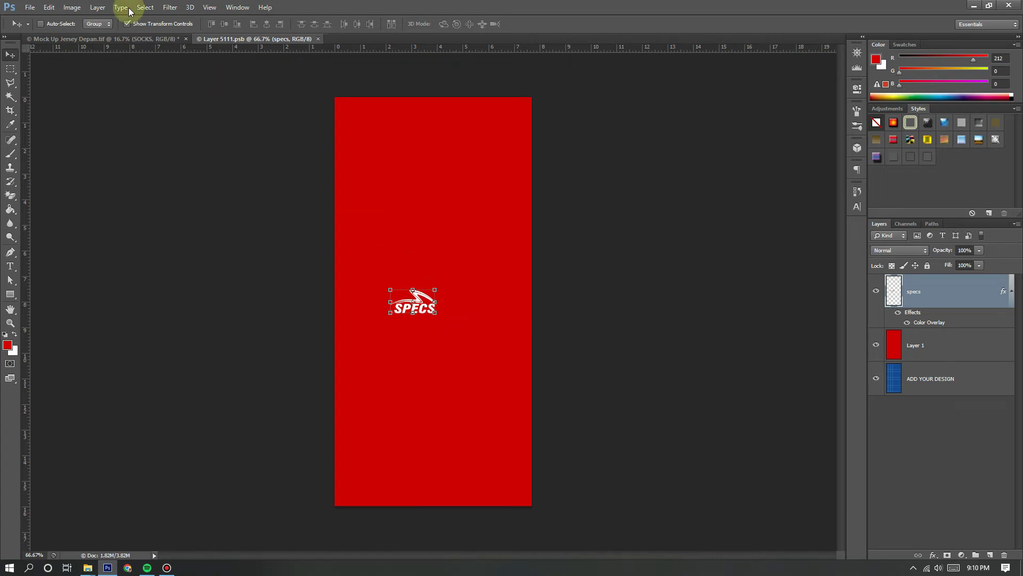
click(123, 39)
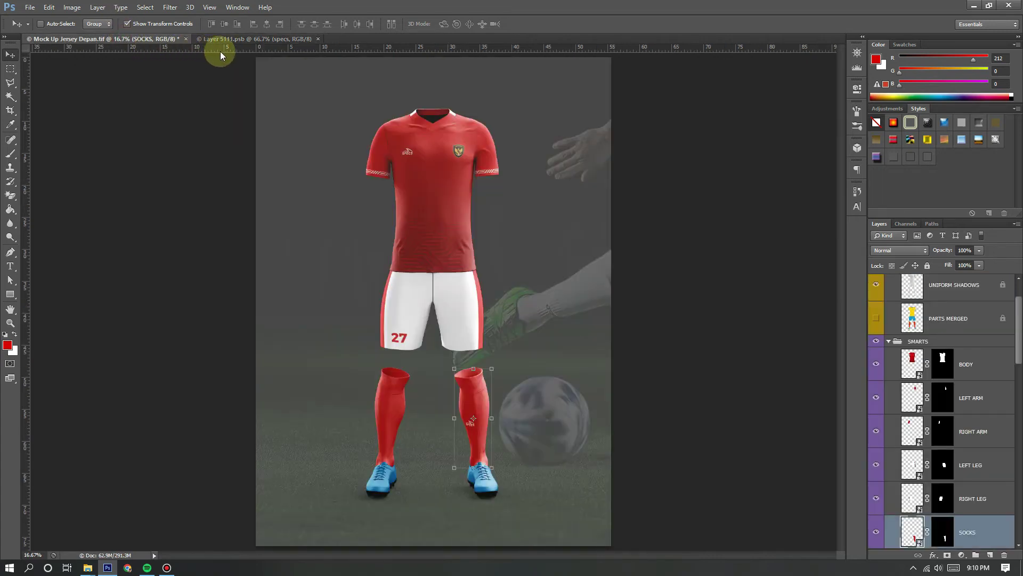
click(293, 39)
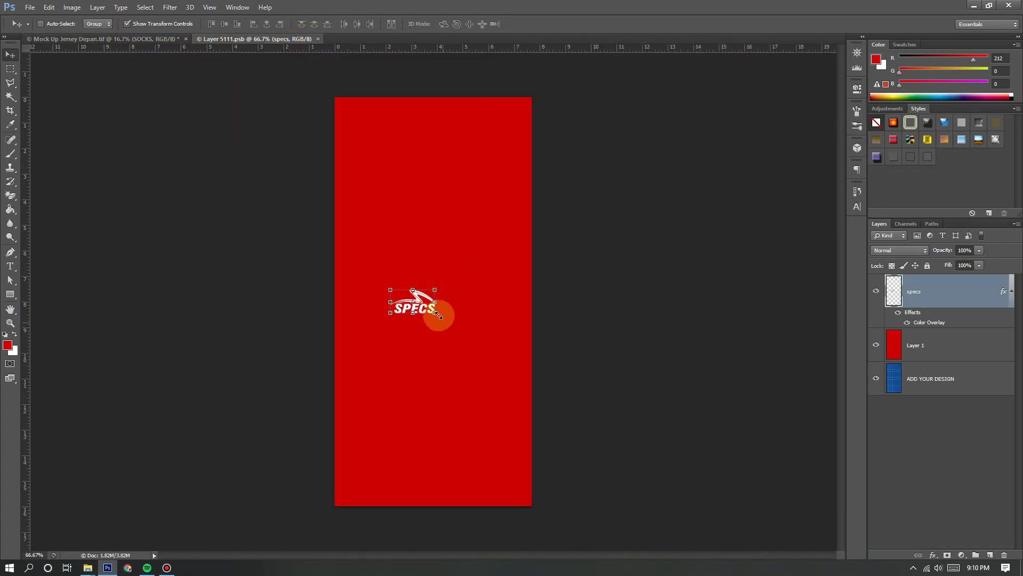
Step: Enlarge the SPECS logo proportionally by about 40%, keeping its lower-left corner in place
key(ctrl+t)
drag(442, 287, 454, 279)
key(Return)
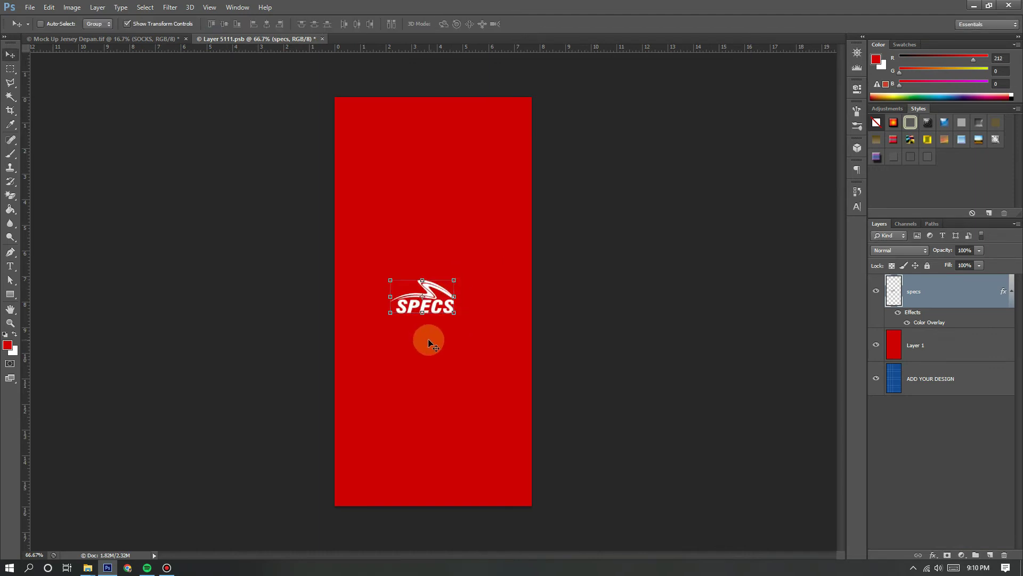
Step: Shift the SPECS logo slightly right of the red panel's center and align its vertical center with Layer 1
drag(423, 327, 451, 328)
ctrl+click(941, 347)
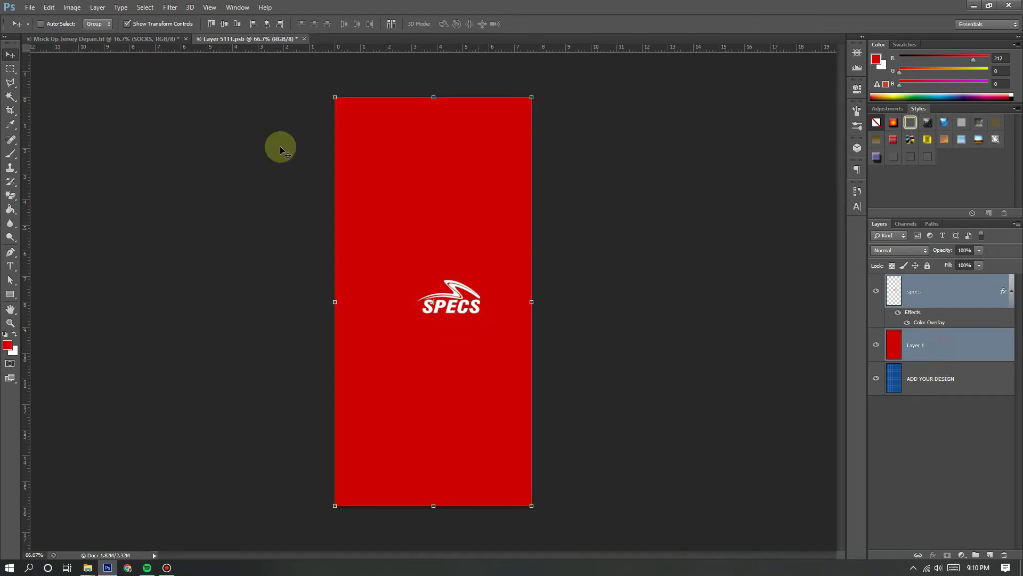
click(228, 25)
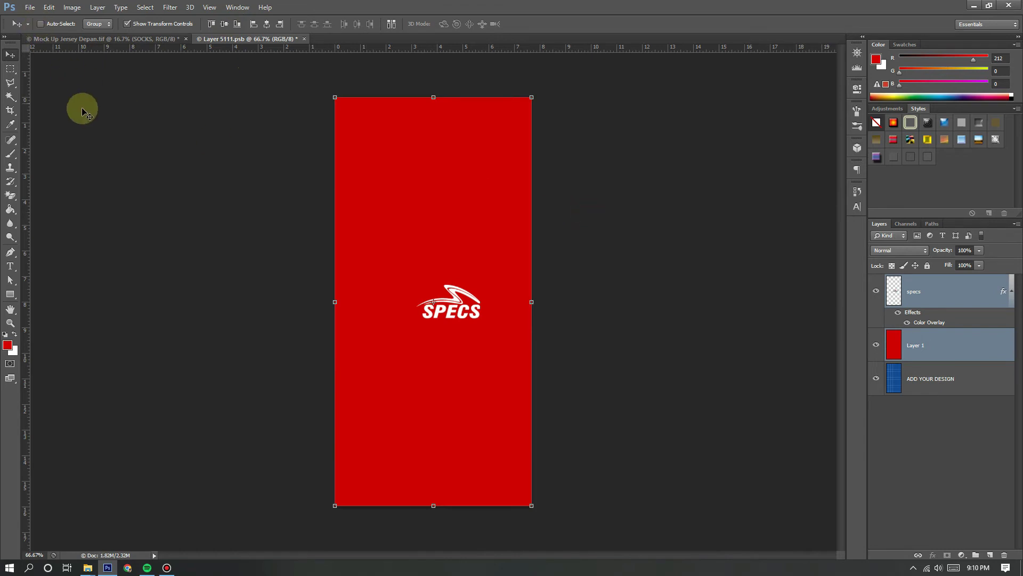
Step: Save the Layer 5111.psb sock artwork and close it after checking the logo on the jersey mockup
click(130, 42)
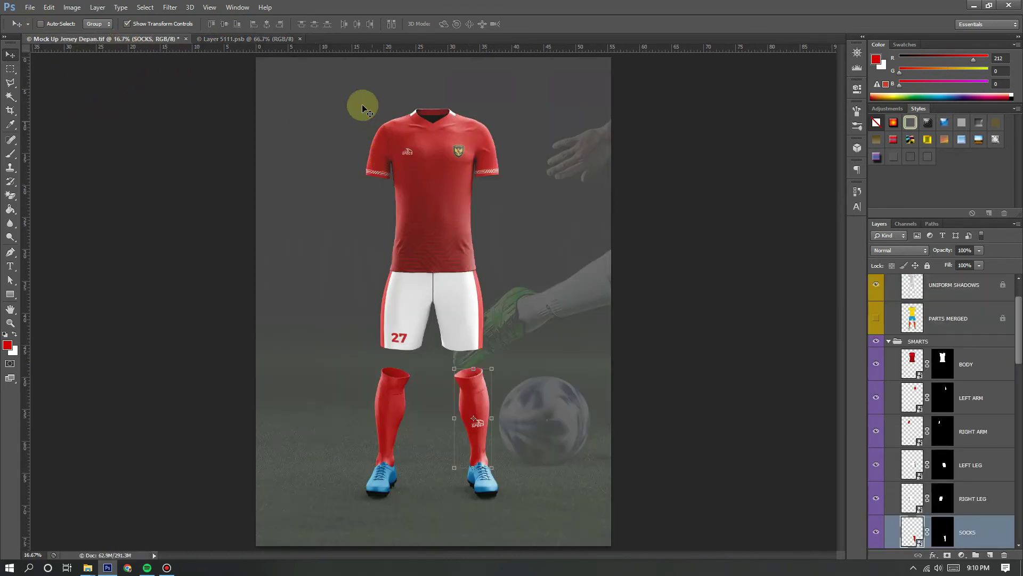
click(250, 42)
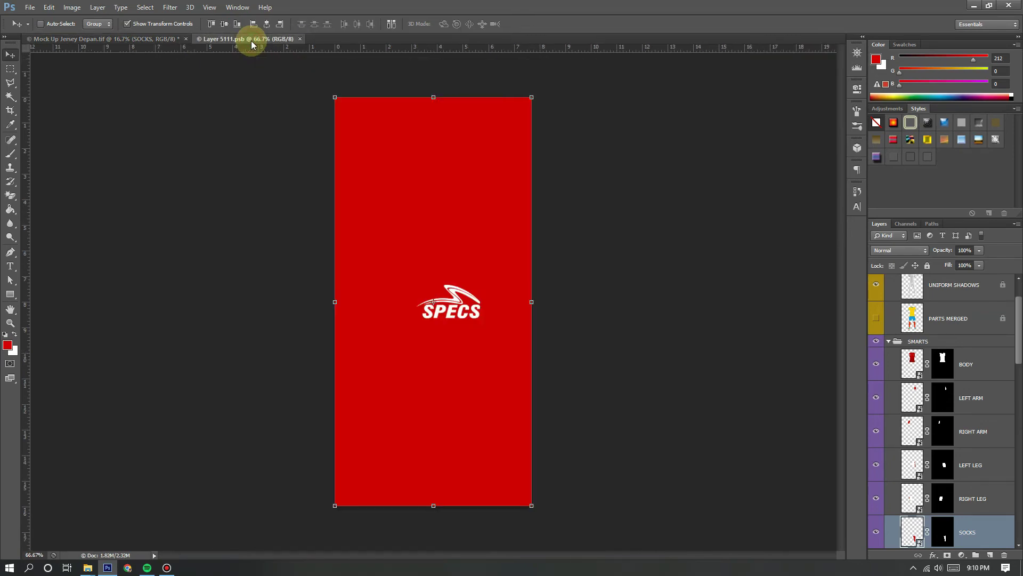
click(301, 39)
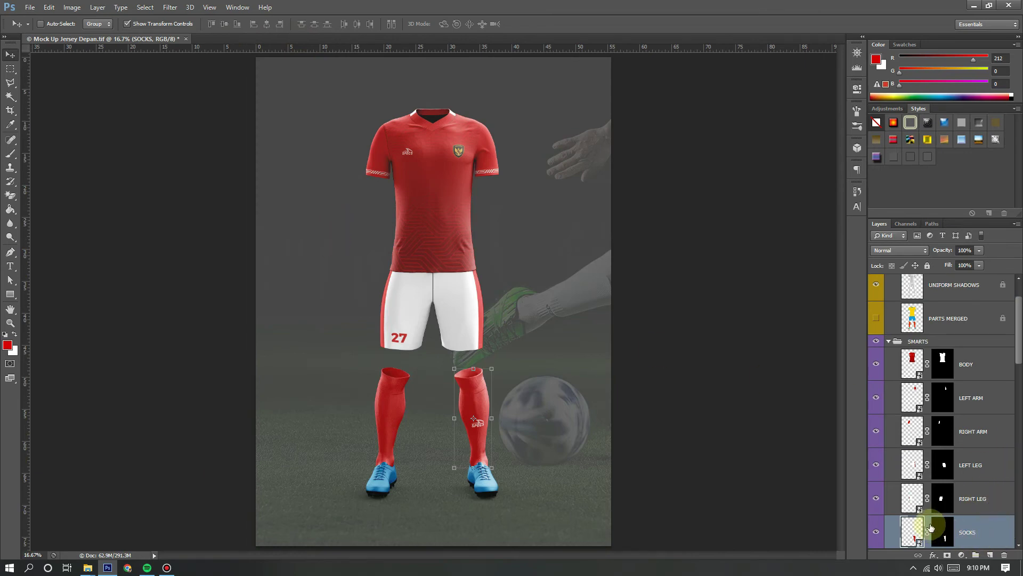
Step: Open the smart object contents of the other SOCKS layer for editing
scroll(930, 527, down, 1)
double_click(914, 530)
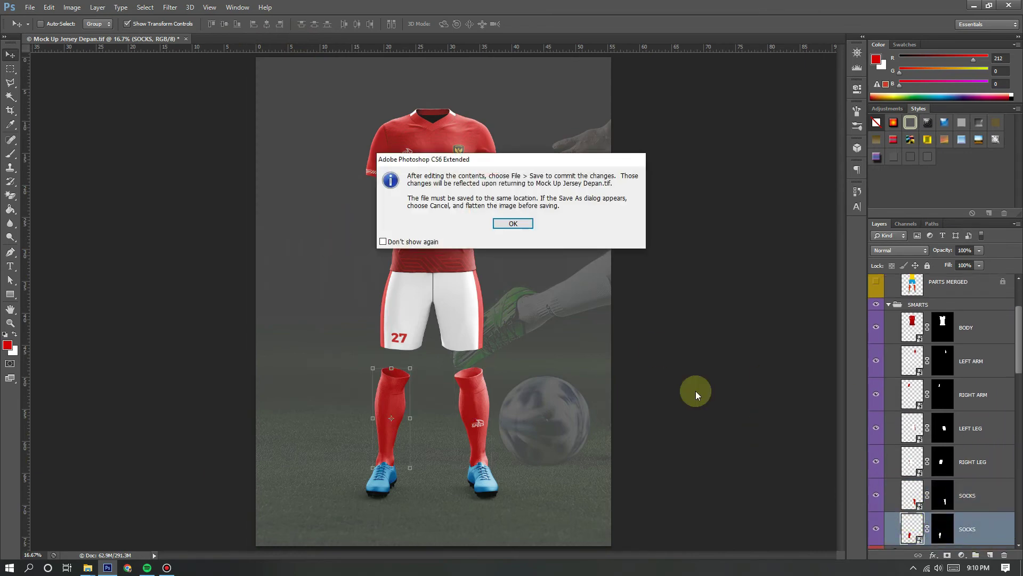
click(511, 224)
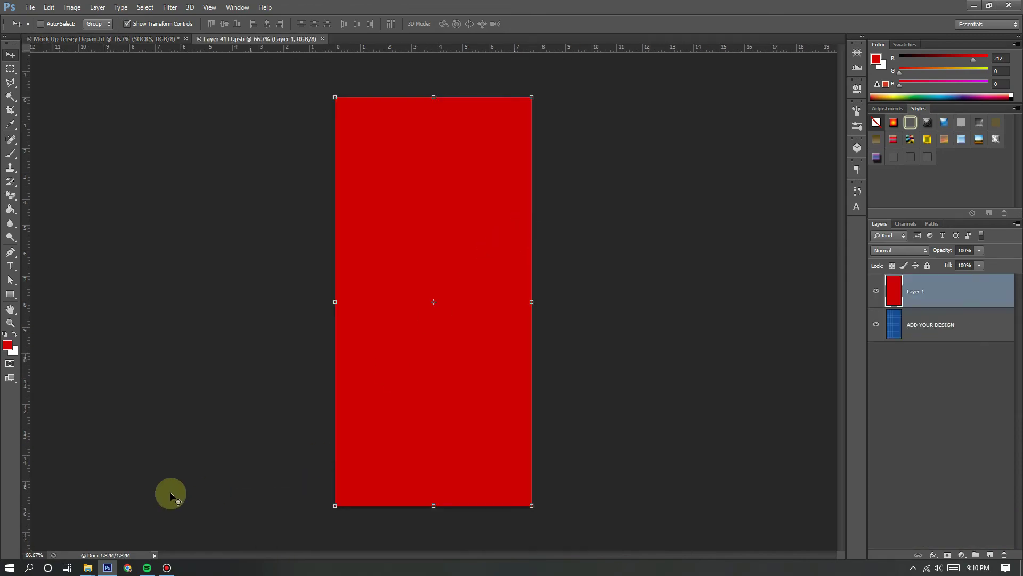
Step: Place specs.png from the YT 01 folder onto the red sock artwork, scaled proportionally to about 62%
mouse_move(88, 564)
click(141, 530)
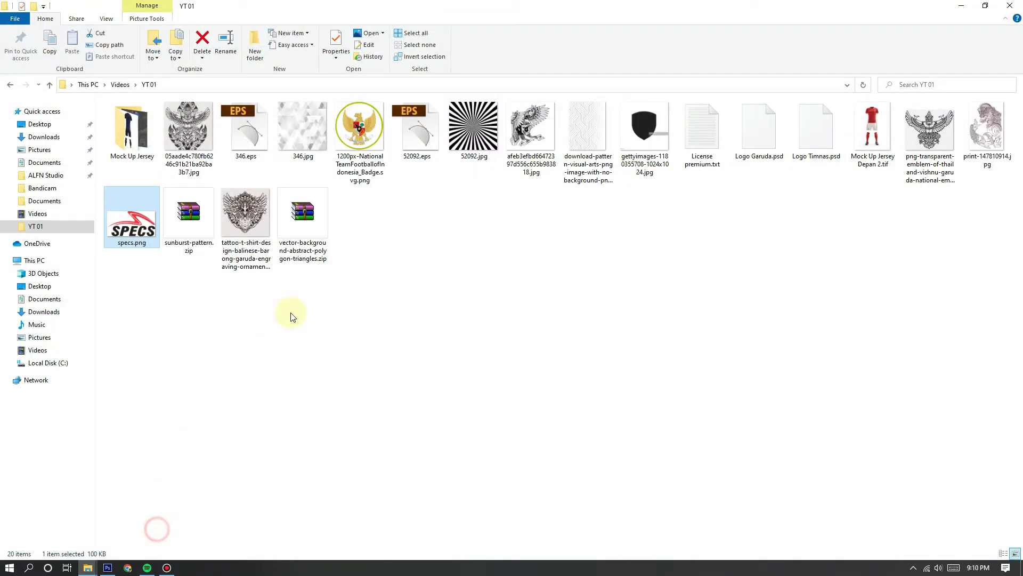
drag(127, 228, 389, 360)
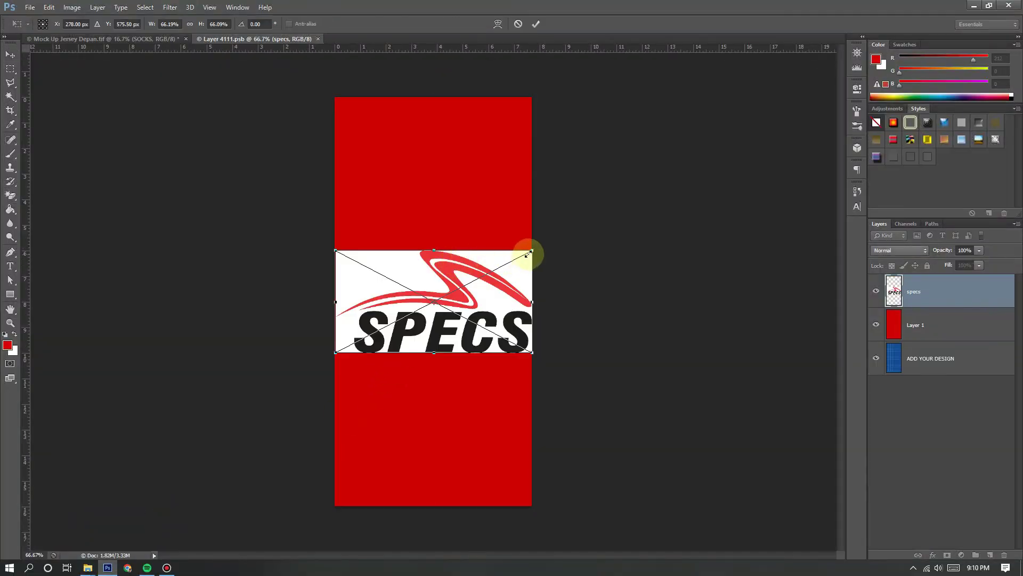
drag(531, 251, 518, 258)
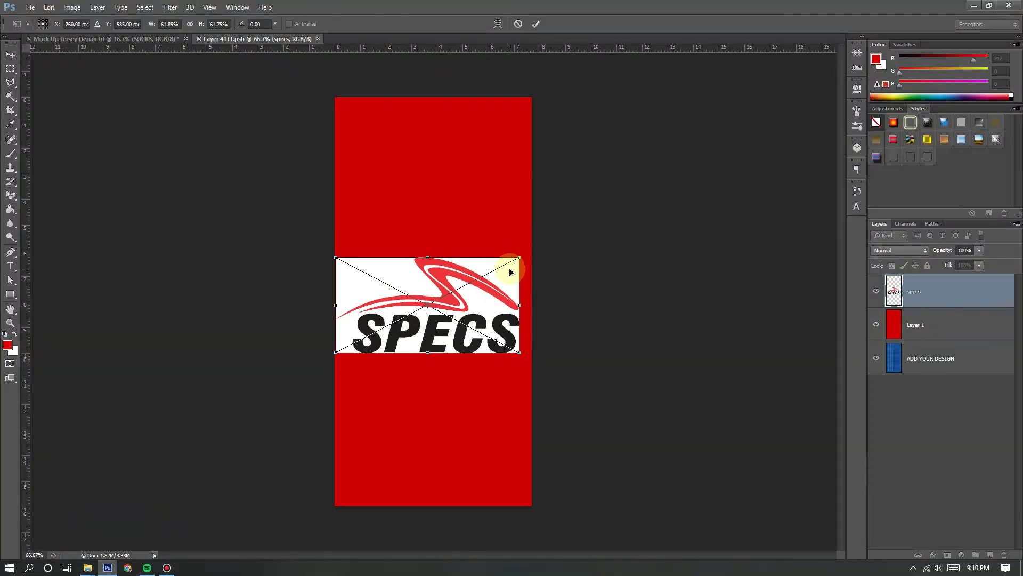
double_click(404, 297)
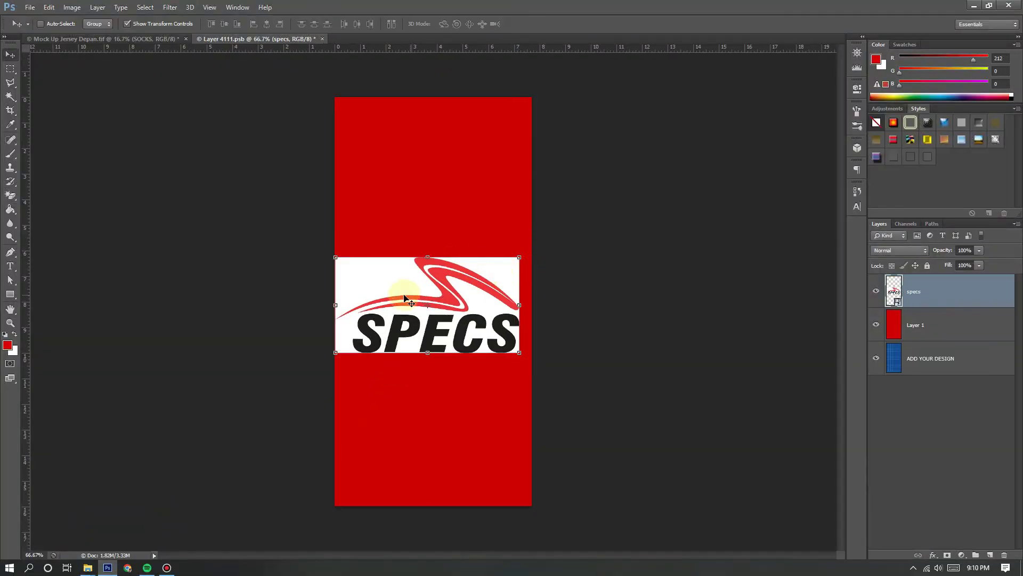
Step: Rasterize the placed specs layer and erase the logo's white background with the Magic Eraser
click(10, 195)
click(377, 282)
click(457, 209)
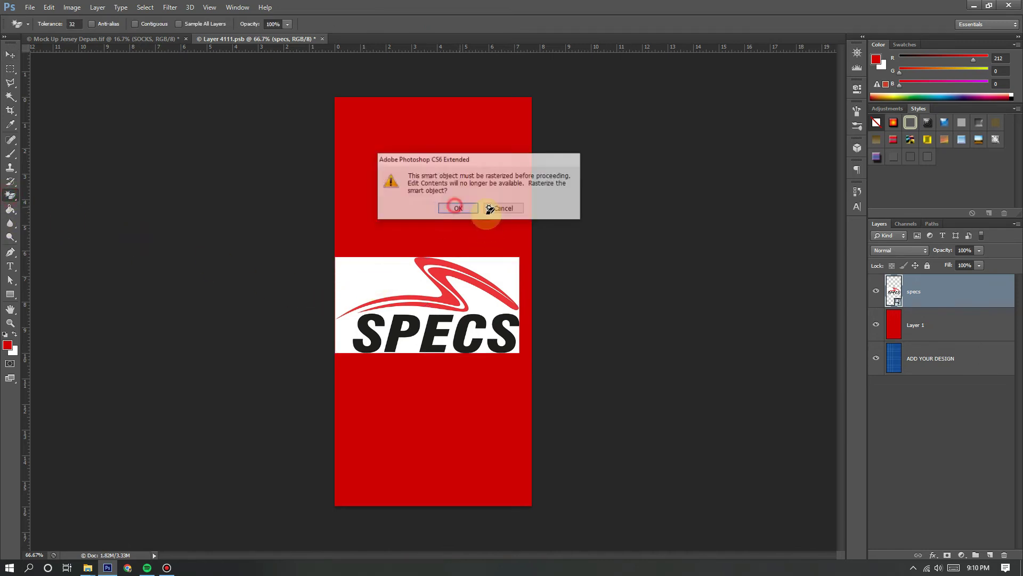
right_click(967, 293)
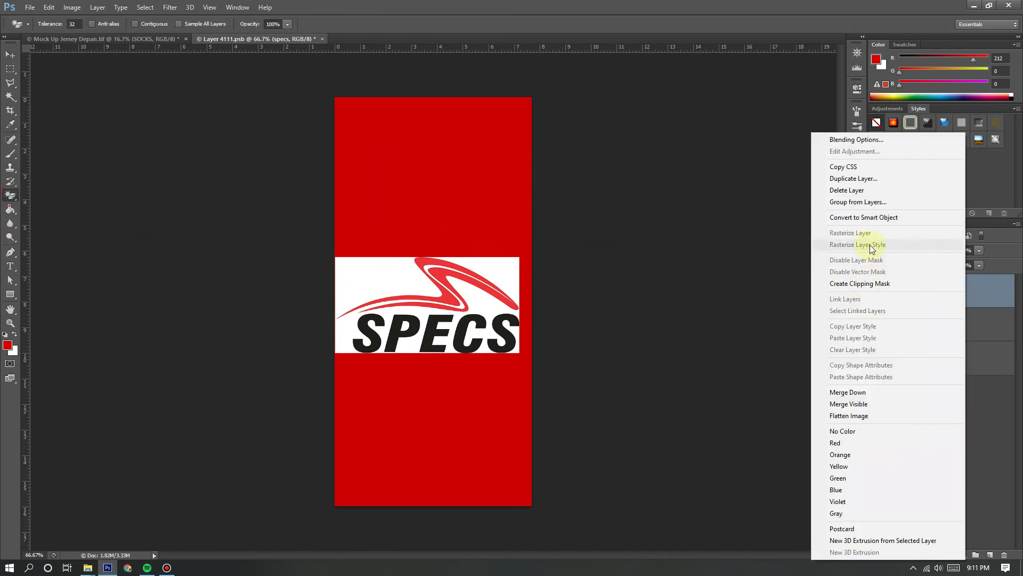
click(978, 300)
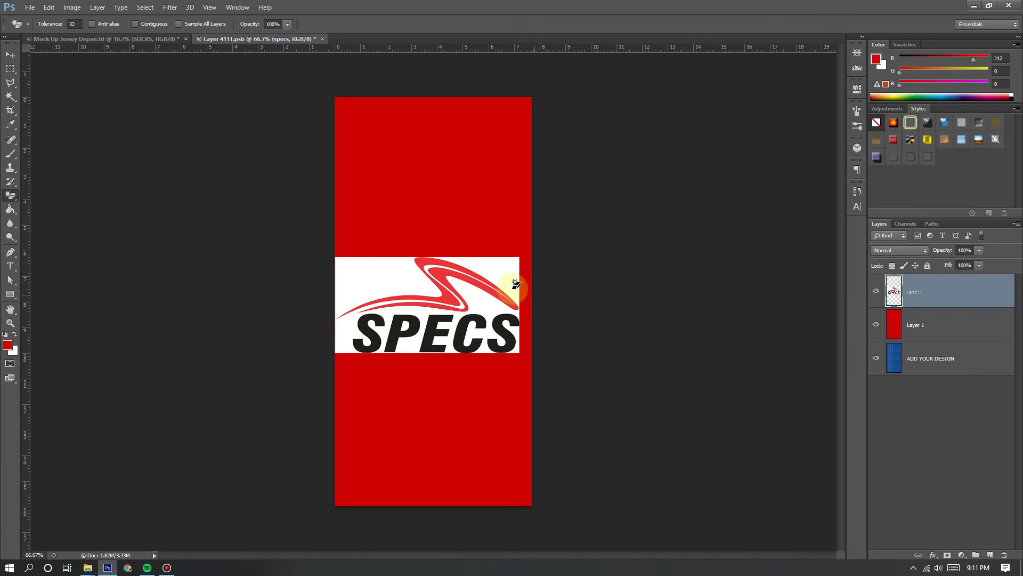
click(382, 281)
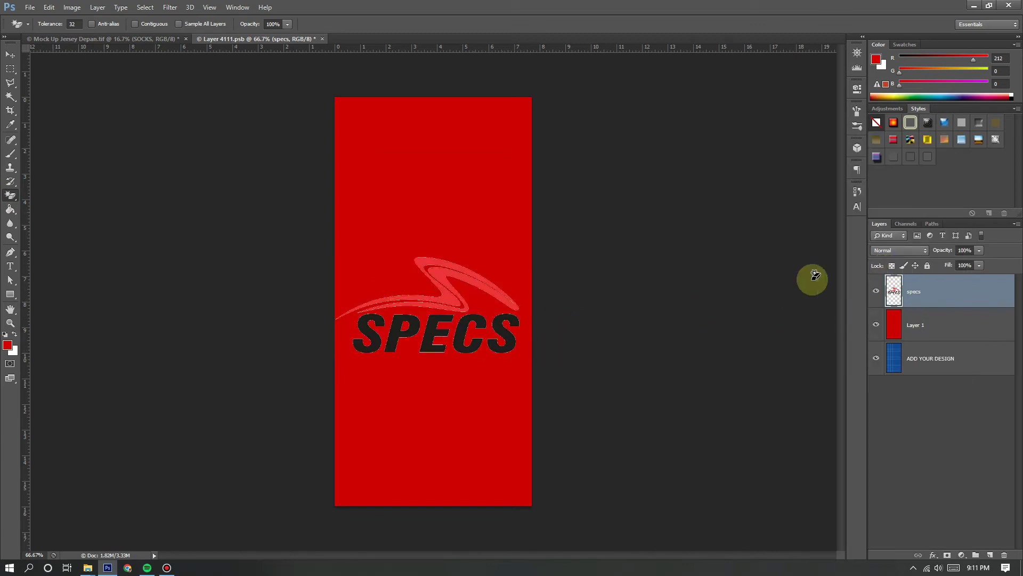
Step: Apply a white (ffffff) Color Overlay at 100% opacity to the specs layer of this second sock
click(10, 55)
click(962, 298)
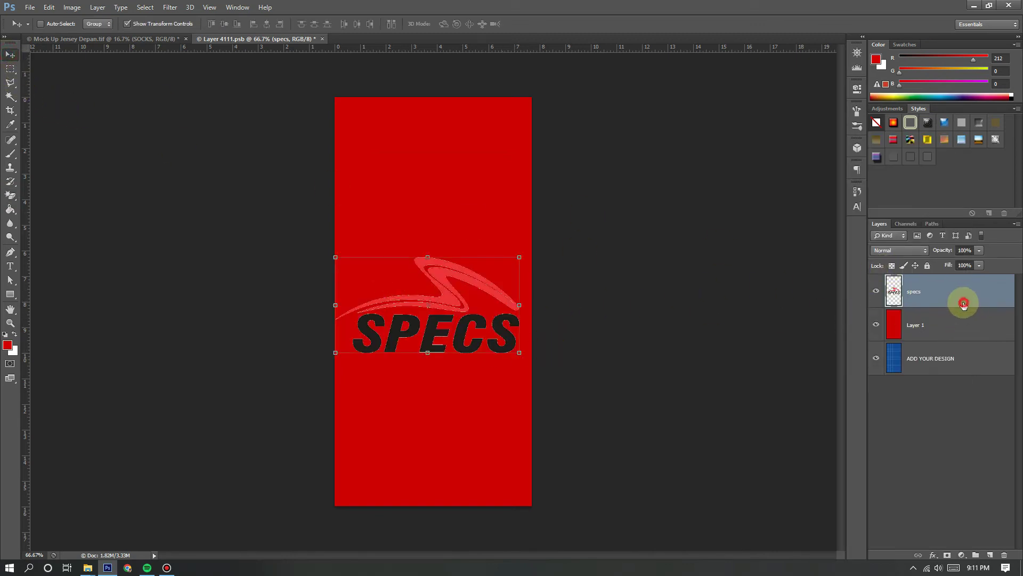
double_click(952, 298)
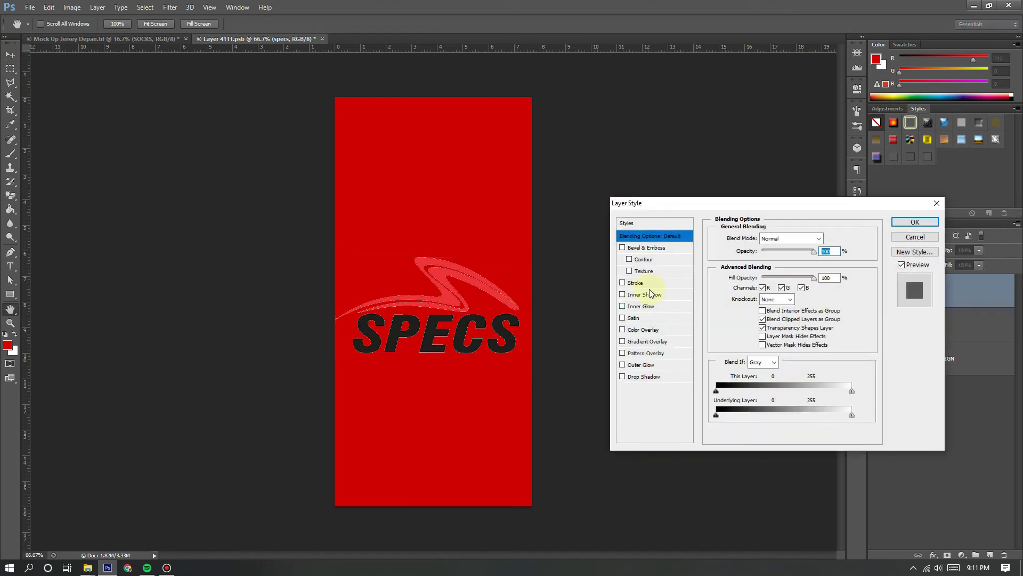
click(650, 331)
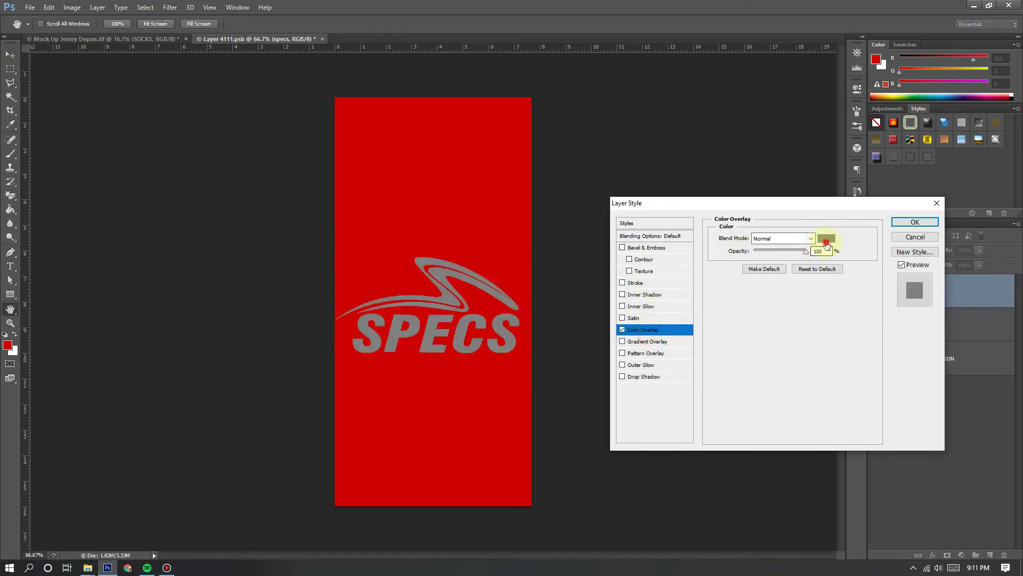
click(826, 241)
click(527, 118)
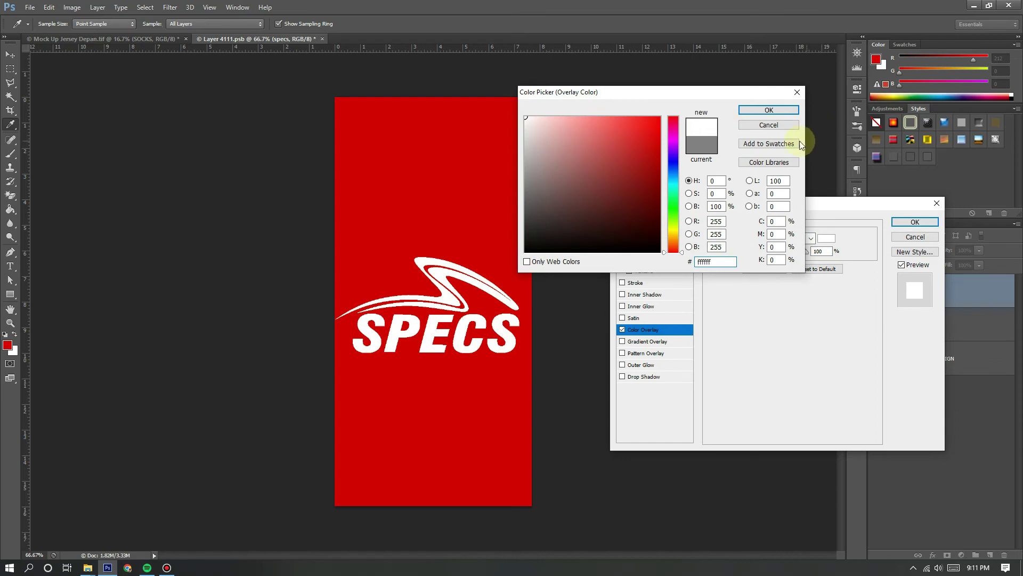
click(760, 112)
click(914, 222)
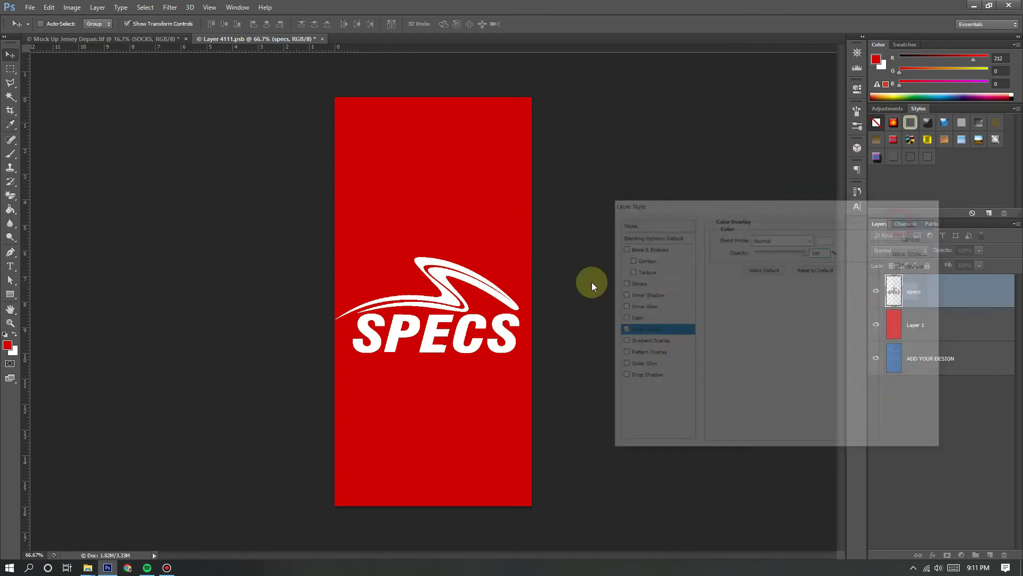
Step: Scale the SPECS logo down proportionally to about 34% and align its vertical center with Layer 1
drag(519, 352, 399, 288)
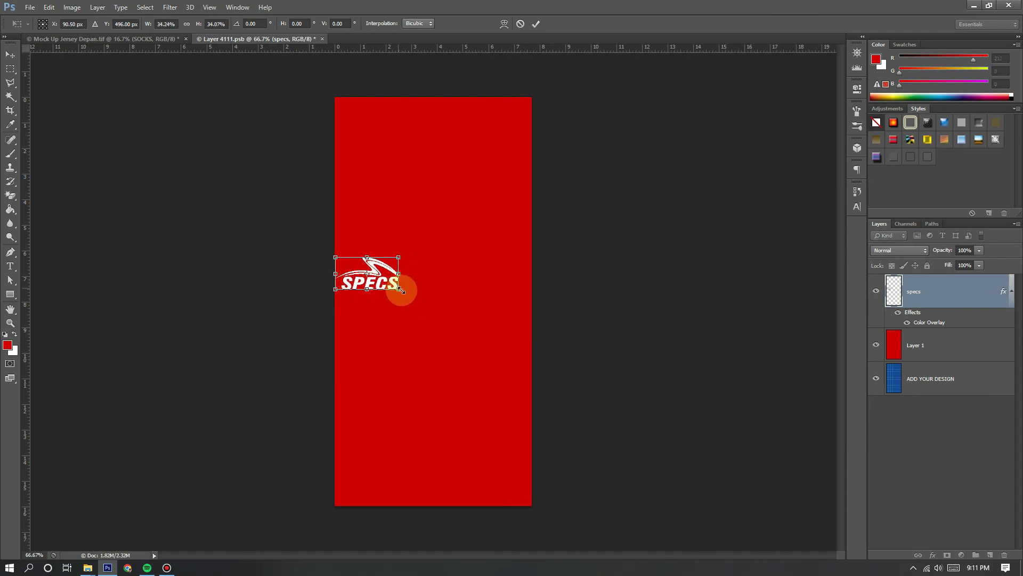
key(Return)
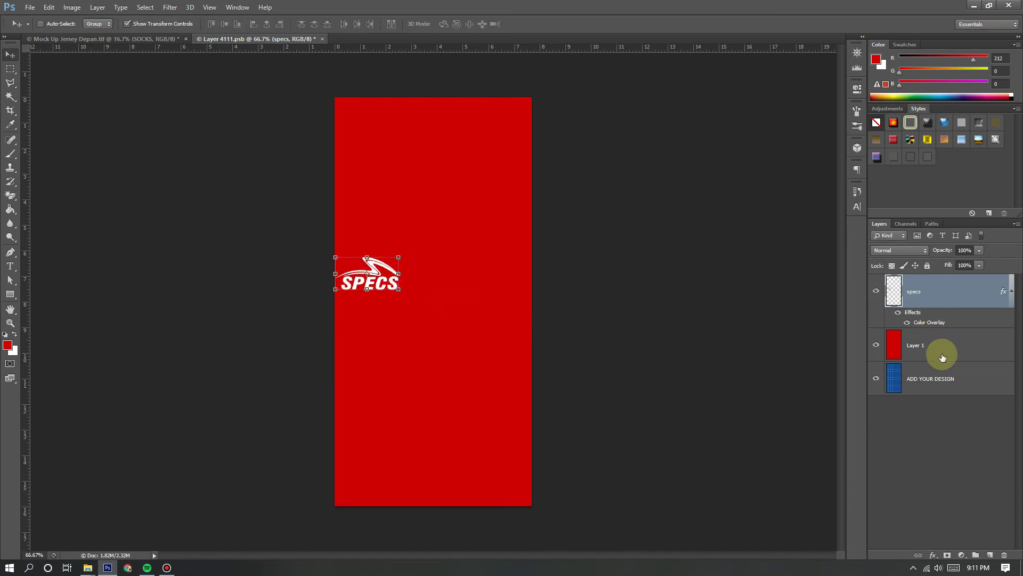
shift+click(942, 357)
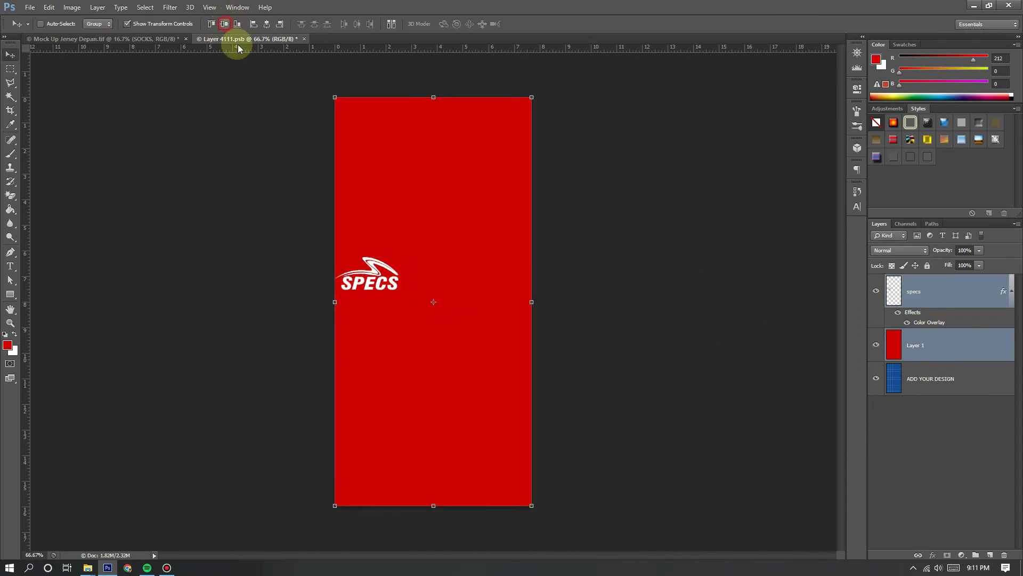
click(224, 24)
Step: Move only the SPECS logo right to slightly left of the red panel's center and save the sock artwork
click(954, 294)
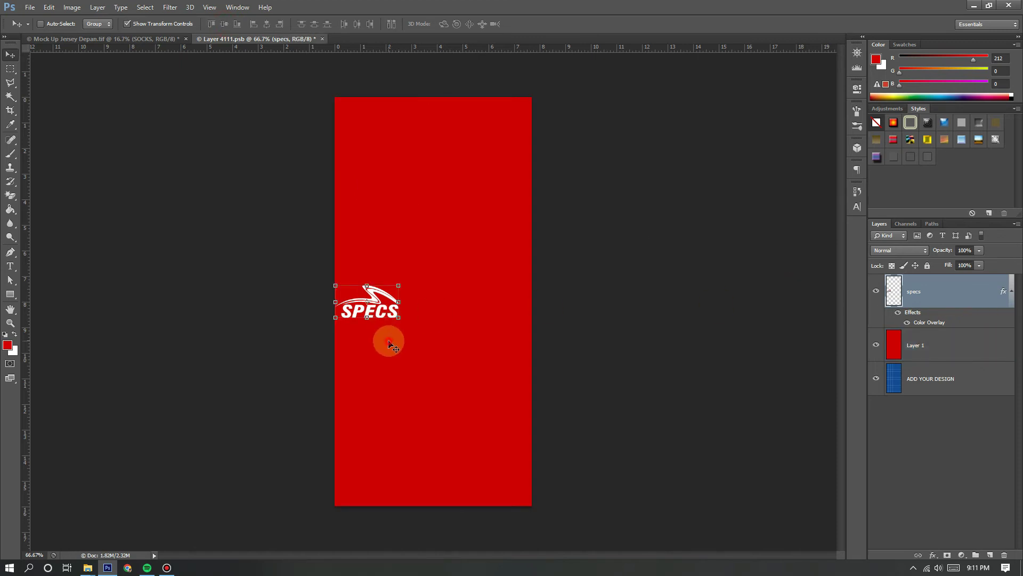
drag(388, 342, 432, 341)
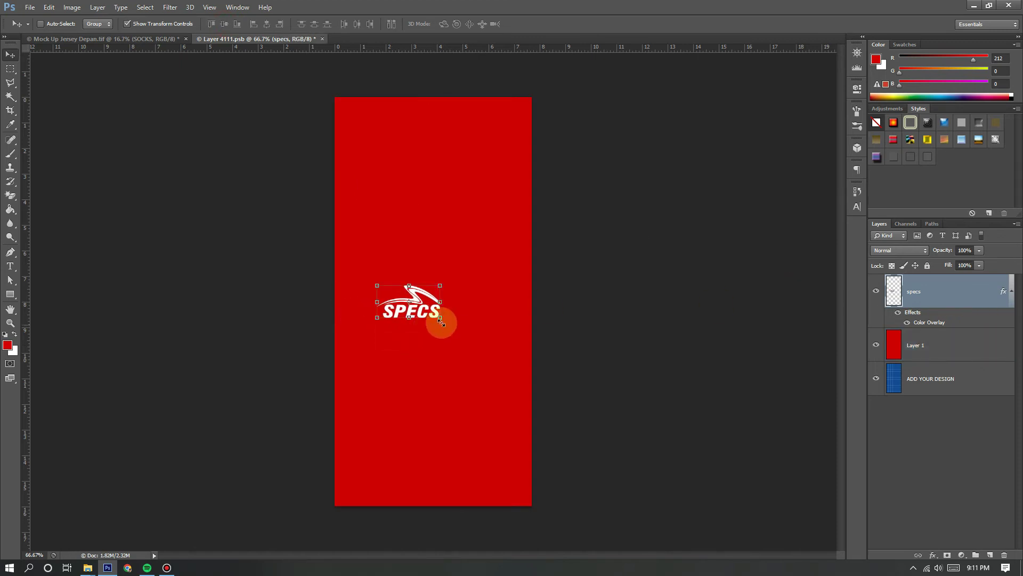
key(ctrl+s)
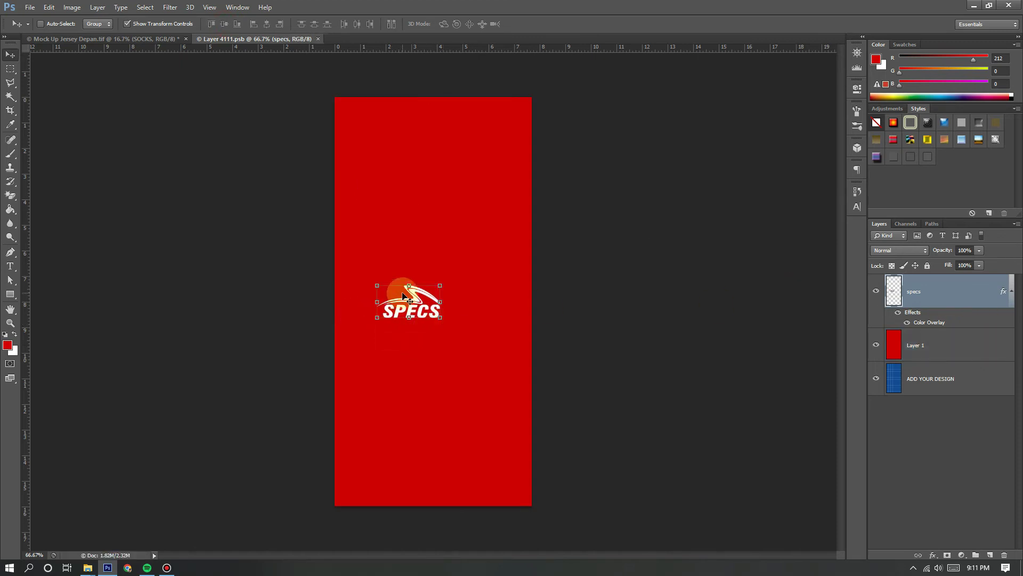
Step: Rotate the SPECS logo slightly counter-clockwise, save the sock artwork and check it on the jersey mockup
click(155, 40)
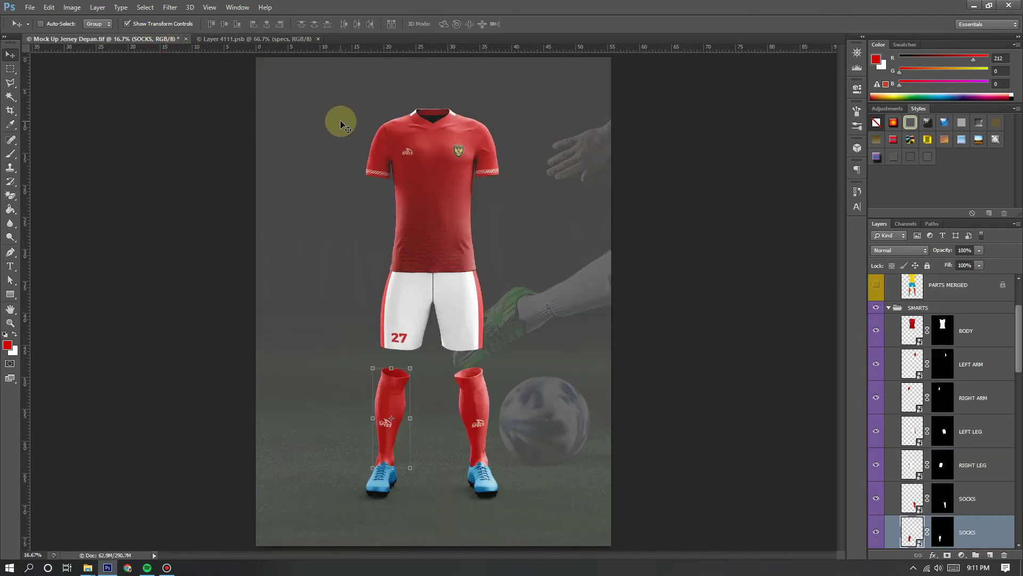
click(229, 39)
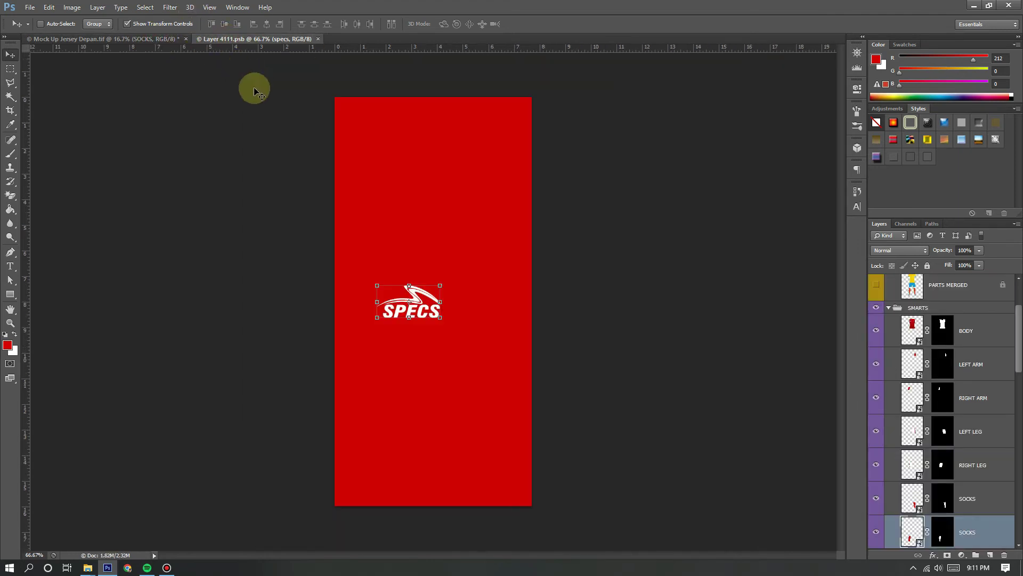
drag(447, 328, 448, 321)
key(Escape)
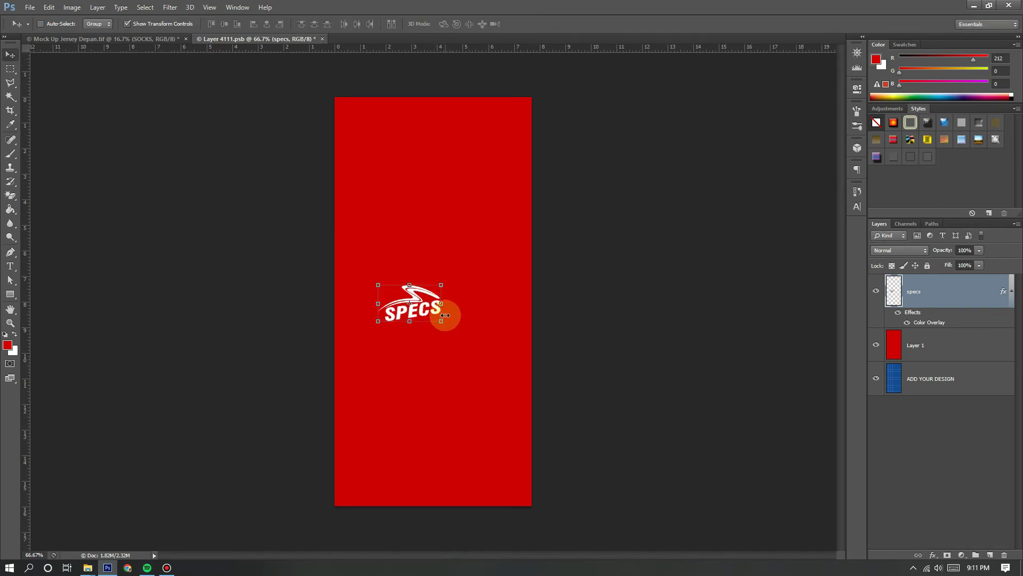
key(ctrl+s)
click(162, 42)
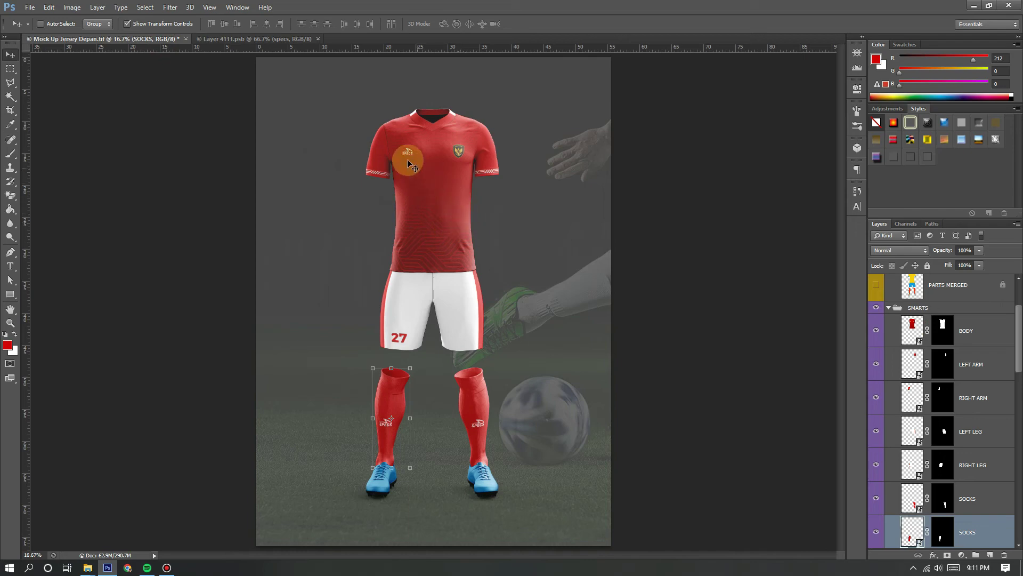
Step: Move the tilted SPECS logo slightly right in the sock artwork, save it and review the mockup
click(272, 42)
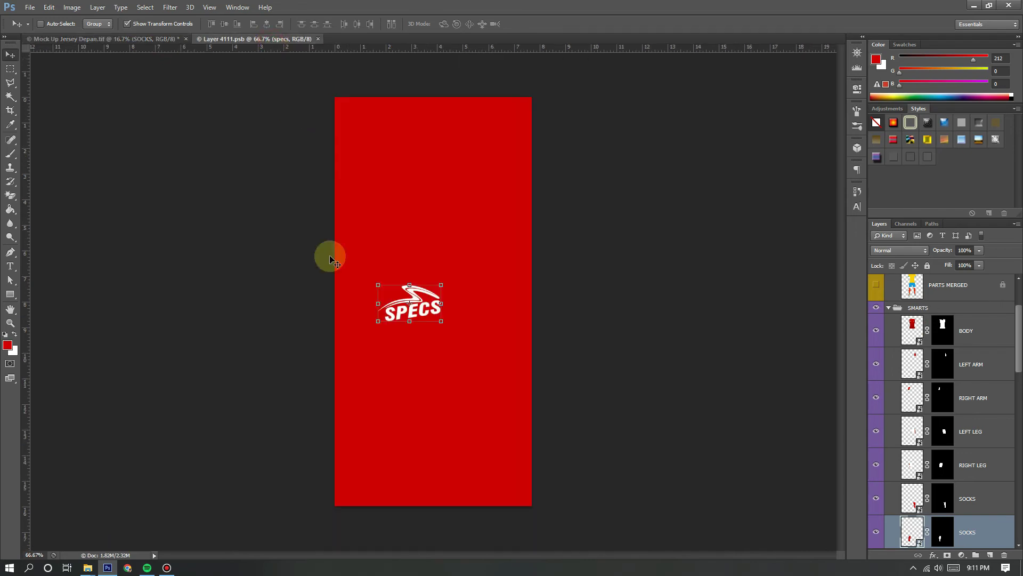
drag(434, 340, 446, 340)
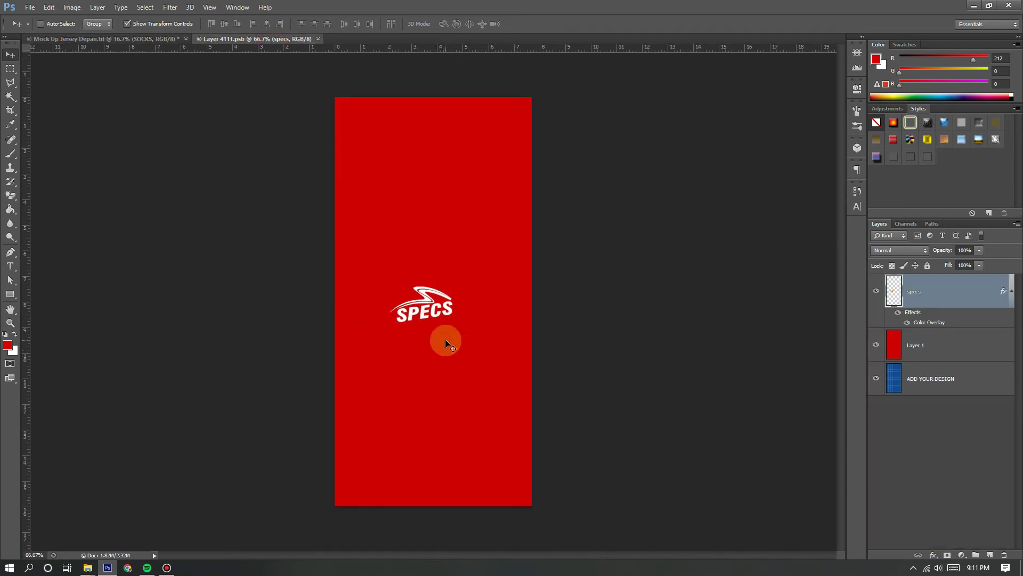
key(ctrl+s)
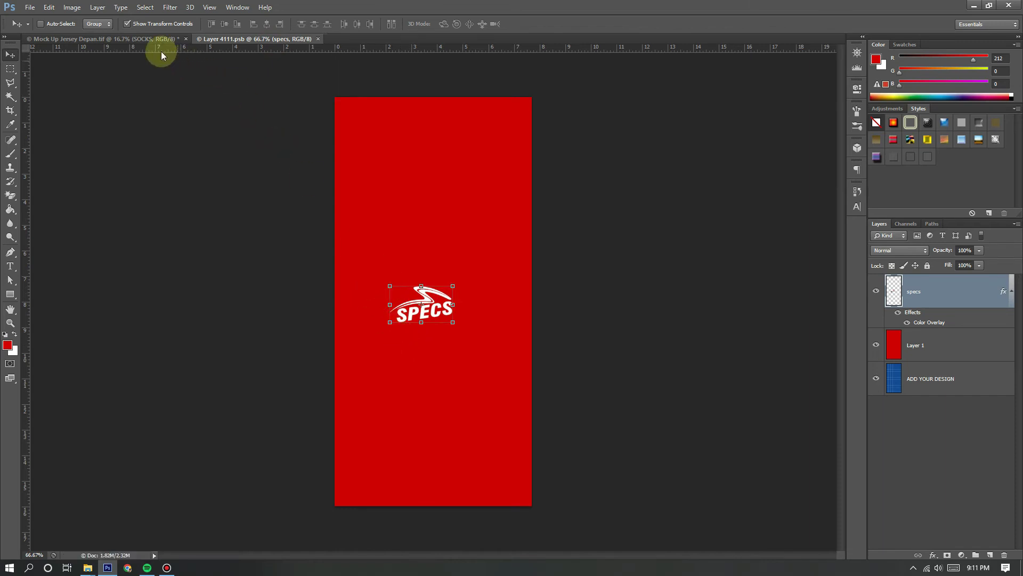
click(152, 39)
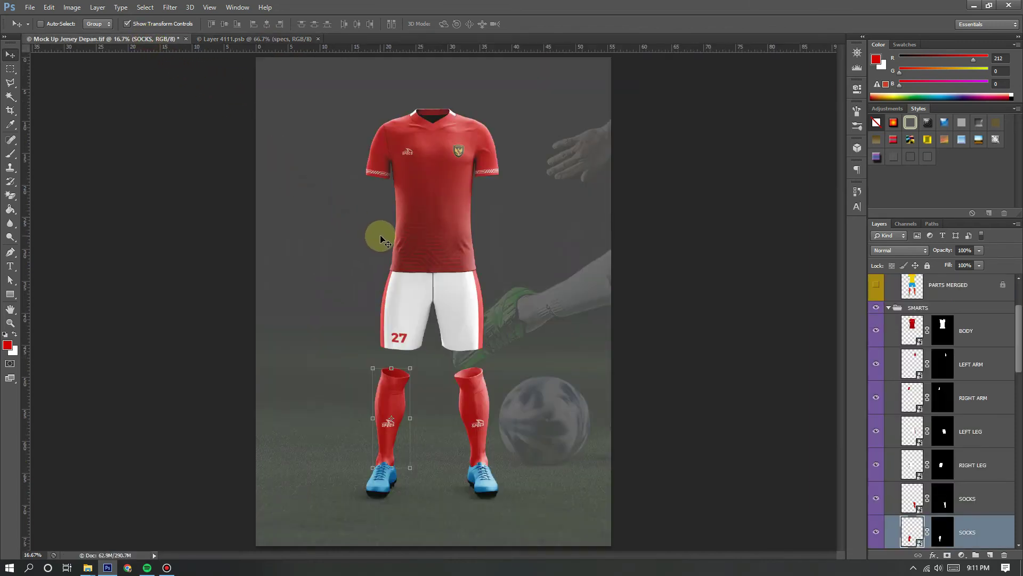
Step: Try other rotation angles for the SPECS logo, and undo its tilt and shift back to the original upright placement
click(270, 39)
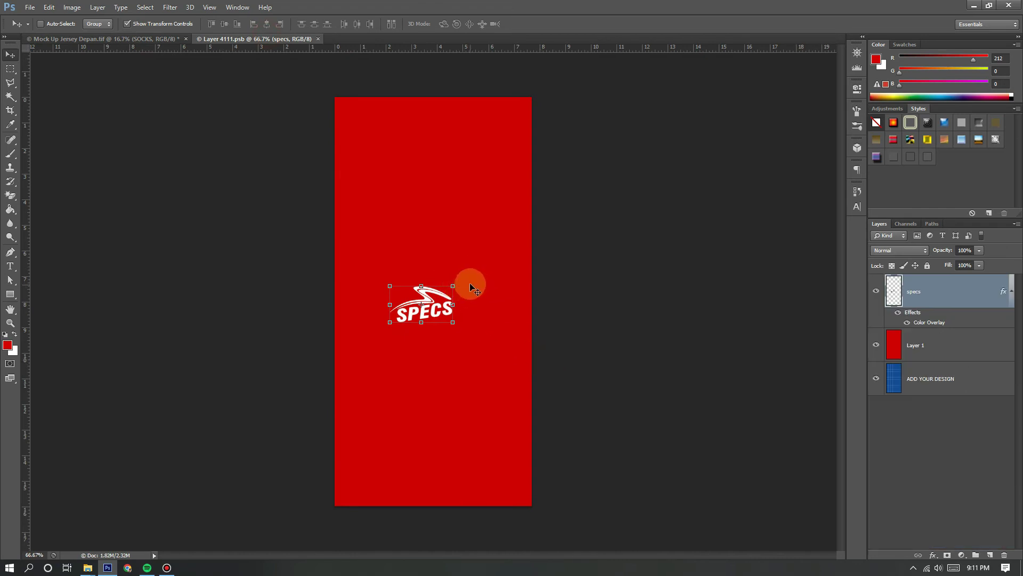
drag(464, 281, 479, 289)
key(Escape)
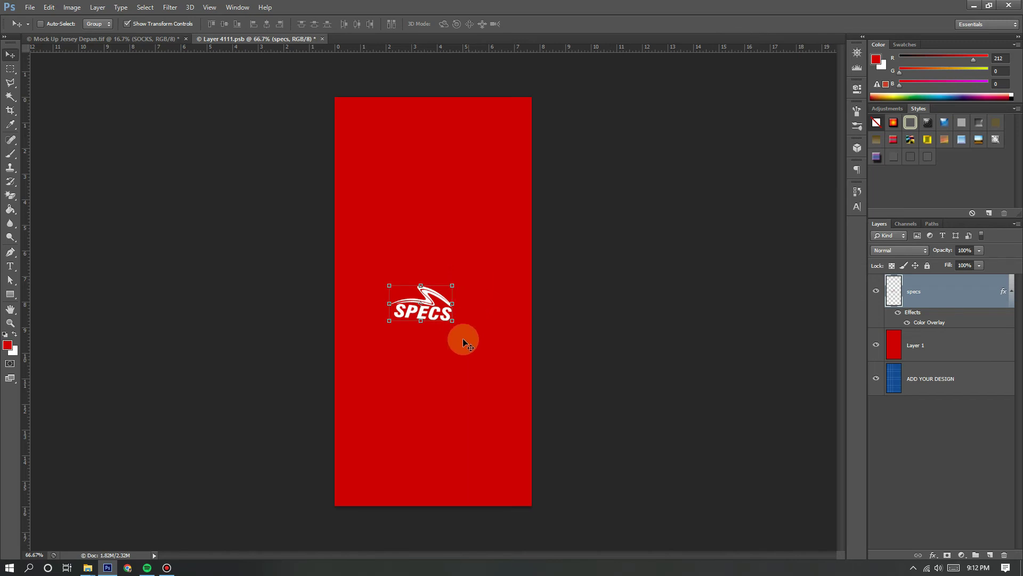
drag(457, 329, 465, 315)
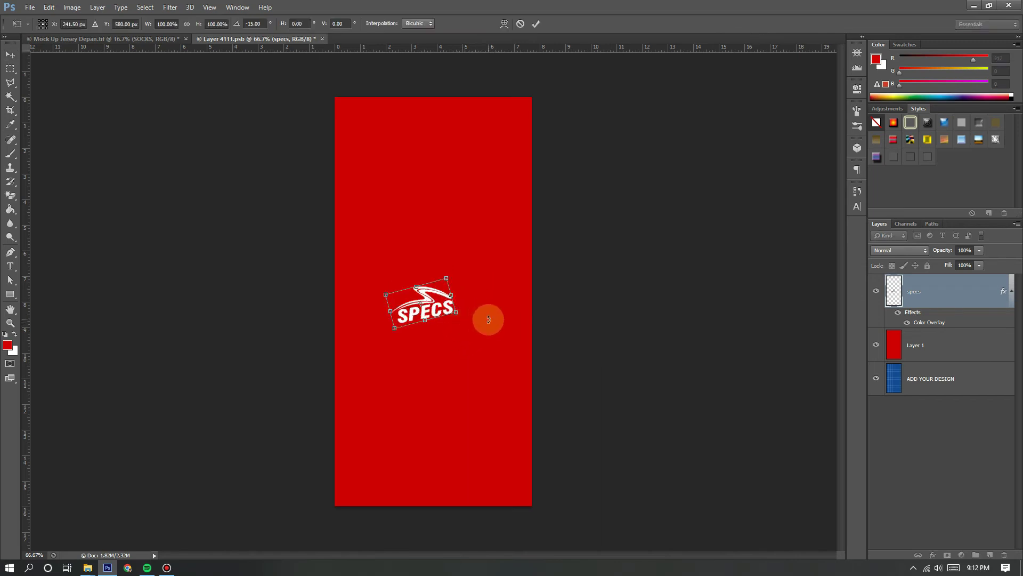
key(Escape)
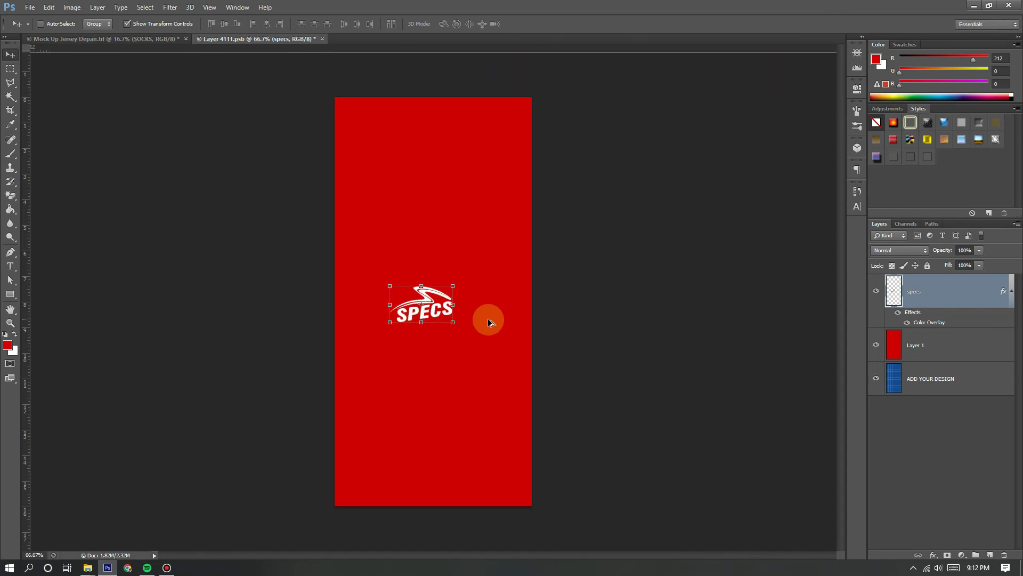
key(ctrl+z)
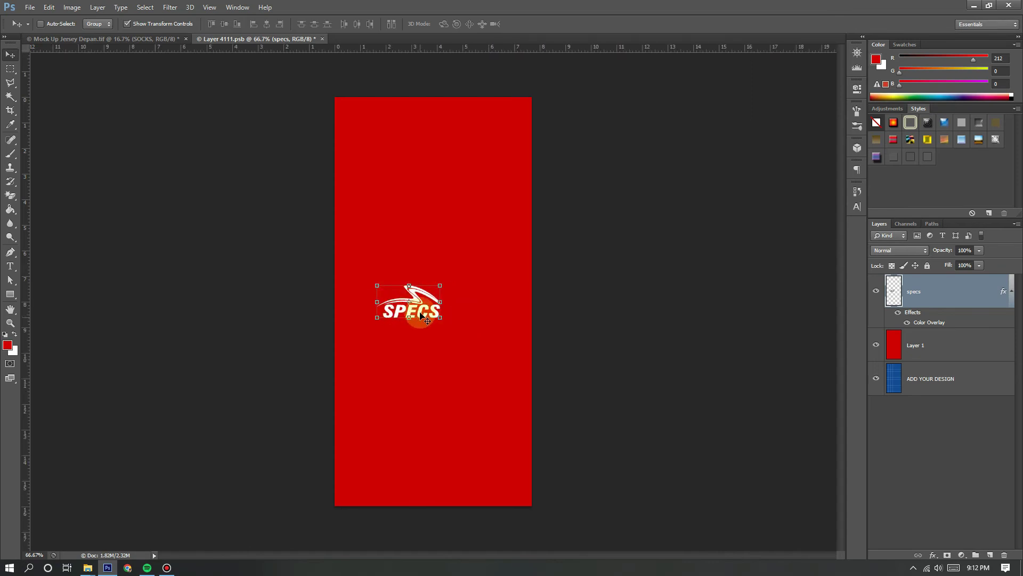
Step: Shift the upright SPECS logo slightly right, keeping it left of the red panel's center, and save and close the sock artwork
drag(422, 314, 445, 316)
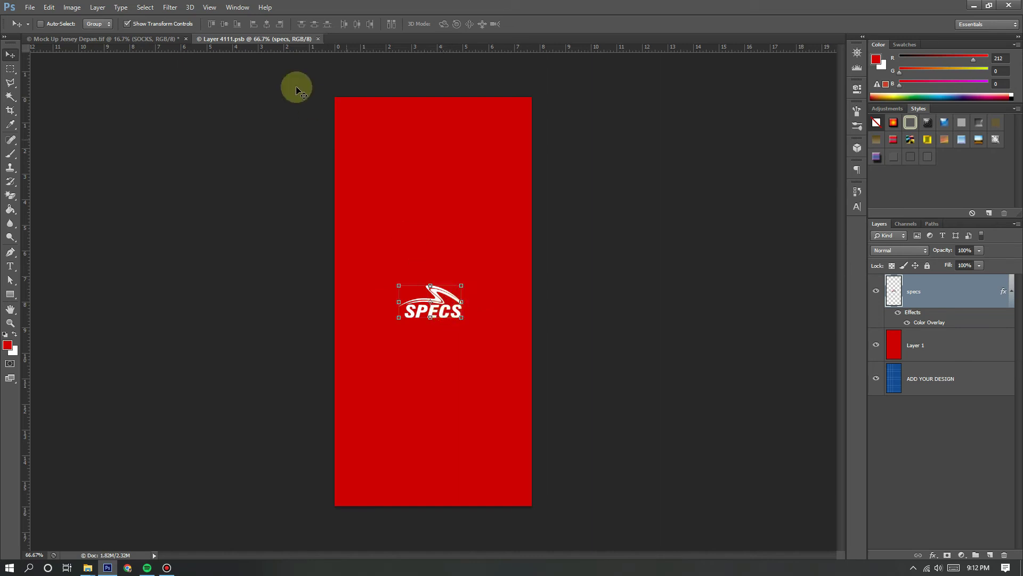
click(168, 42)
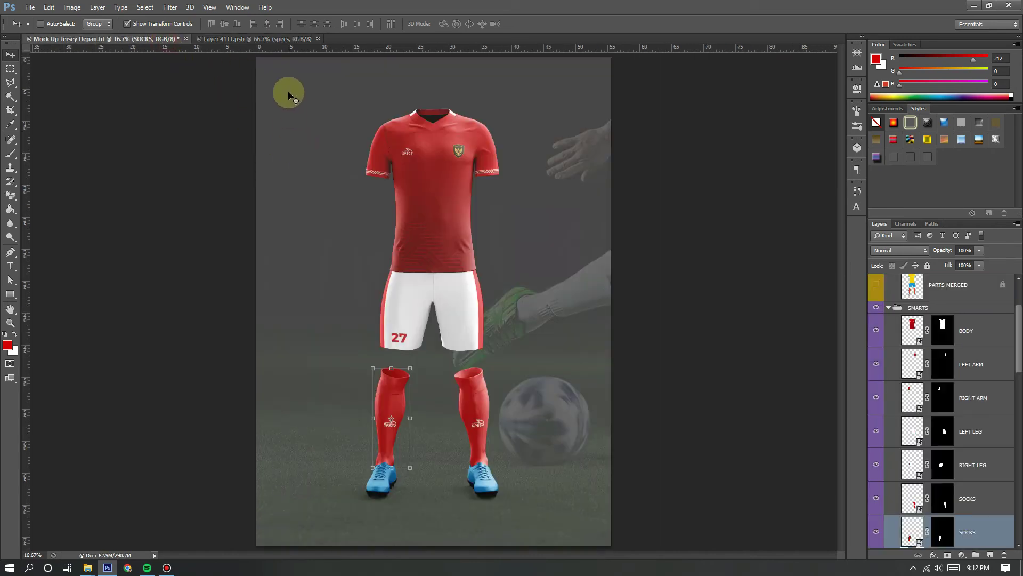
click(268, 41)
drag(427, 334, 406, 331)
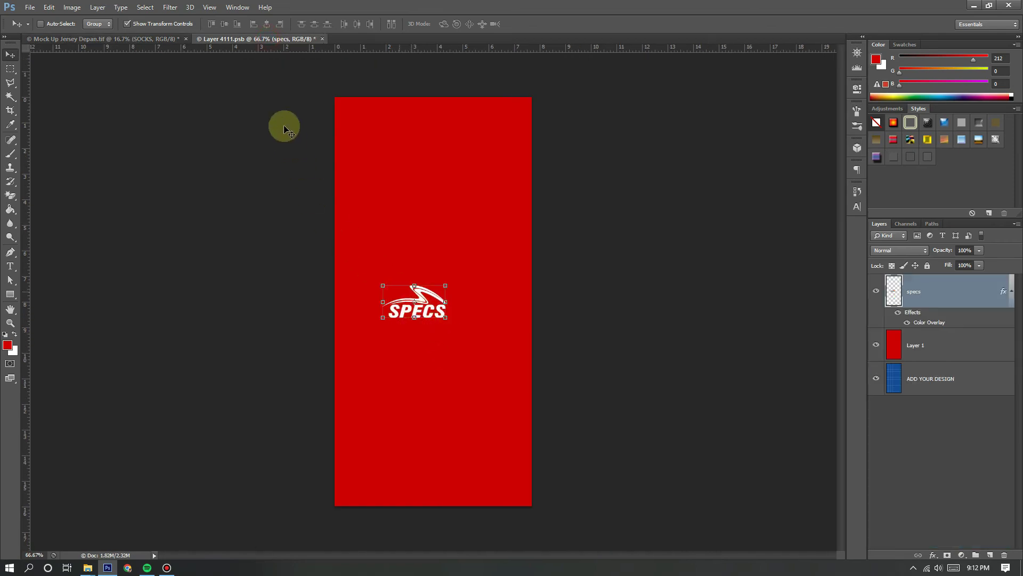
click(160, 39)
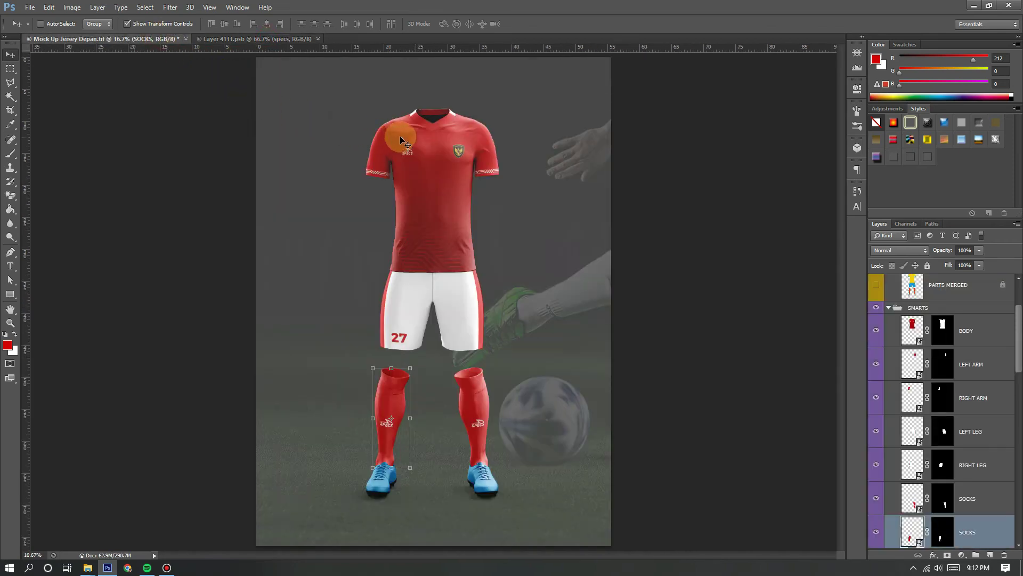
click(268, 40)
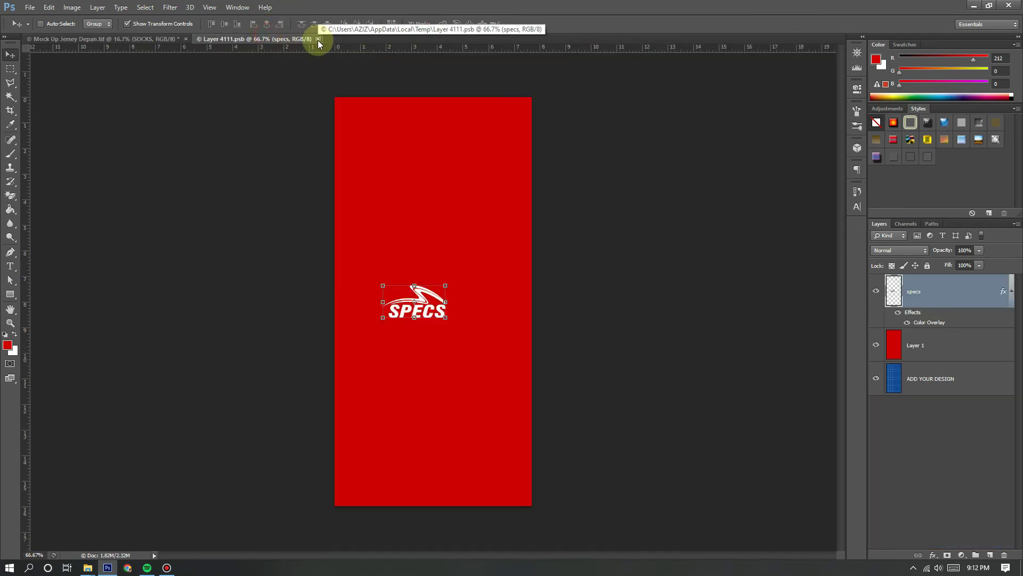
click(317, 39)
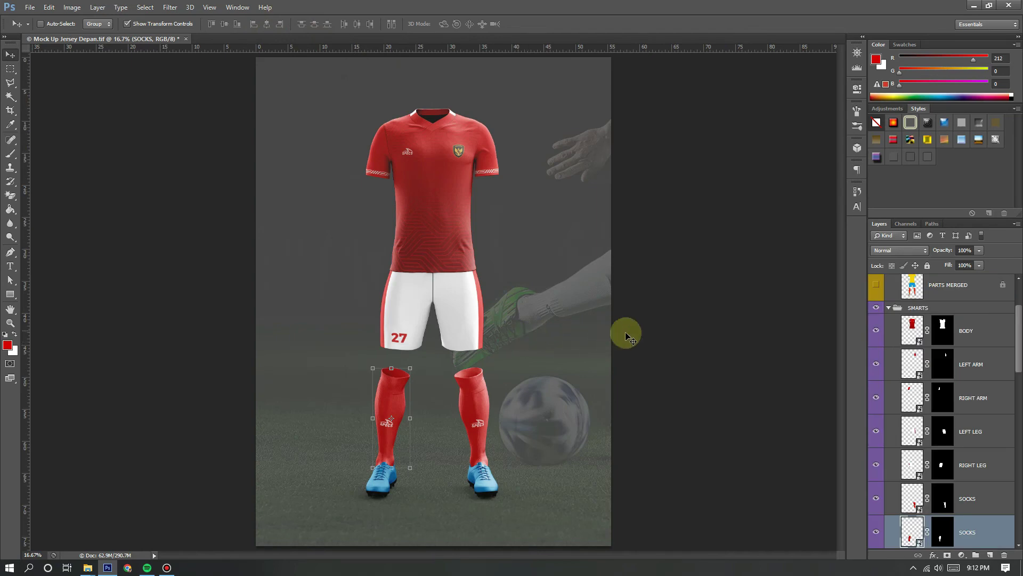
Step: Change the shoe LACES layer's fill color to magenta (d900ec)
scroll(959, 373, down, 5)
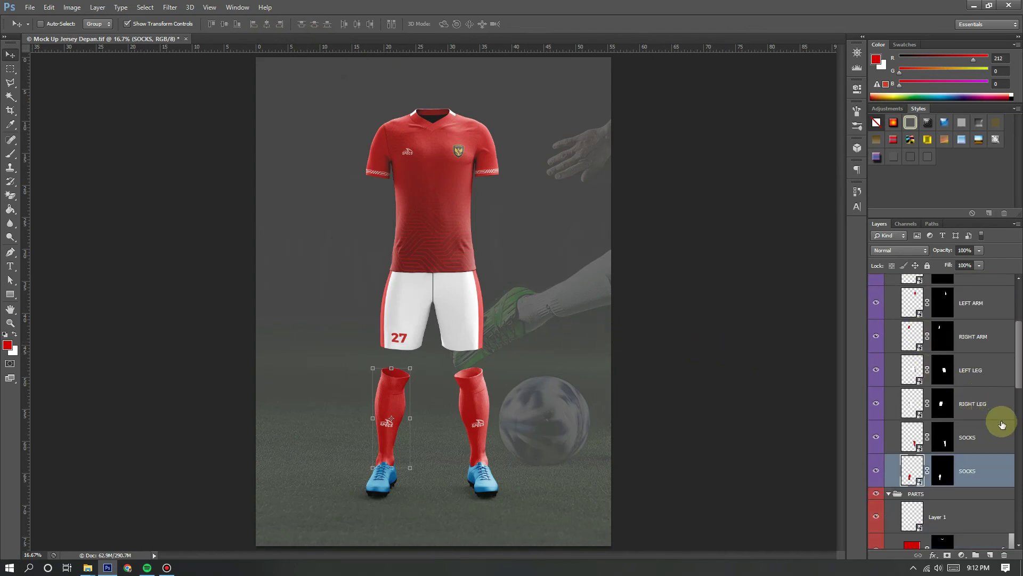
scroll(1012, 458, down, 5)
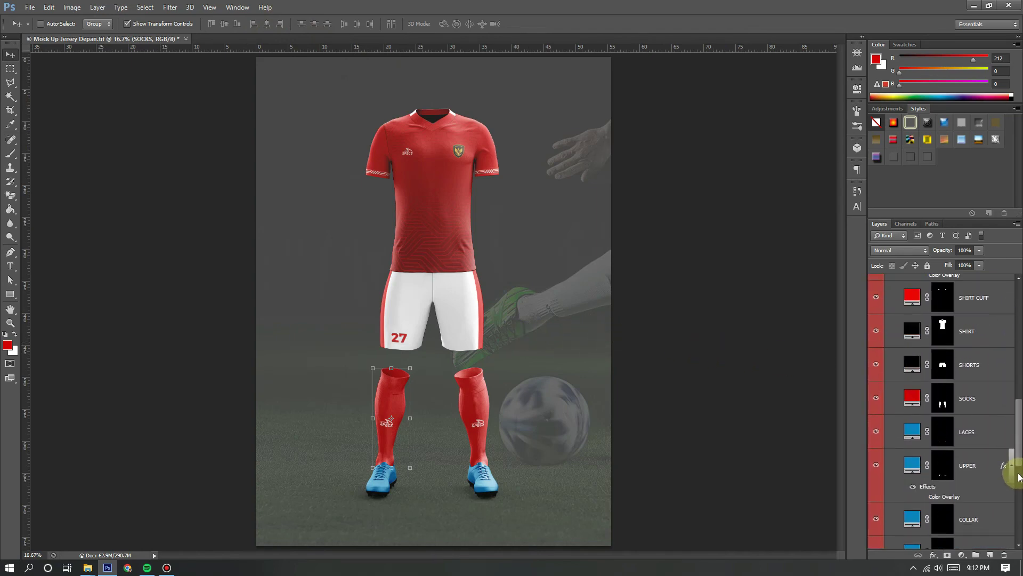
double_click(913, 383)
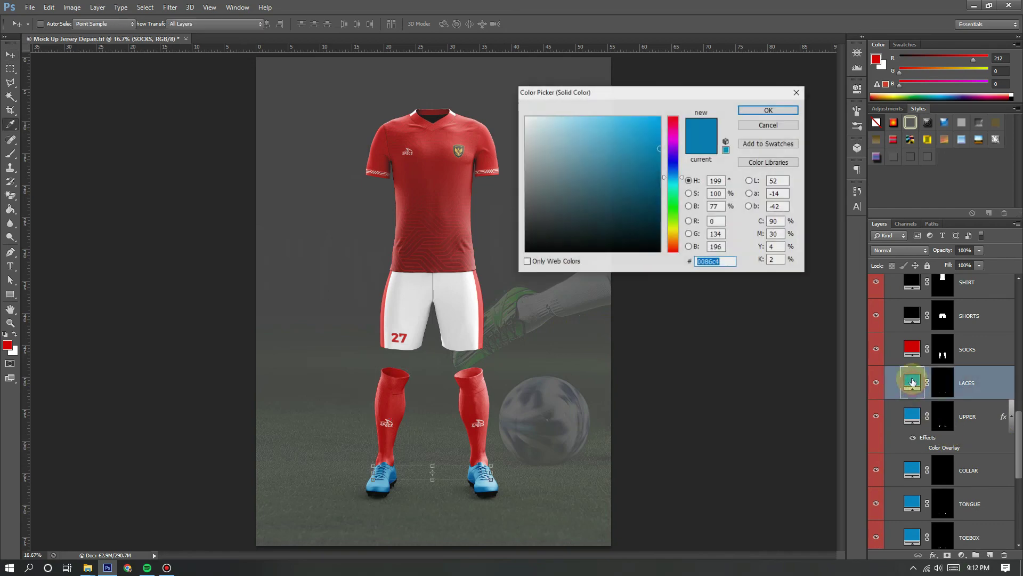
click(674, 141)
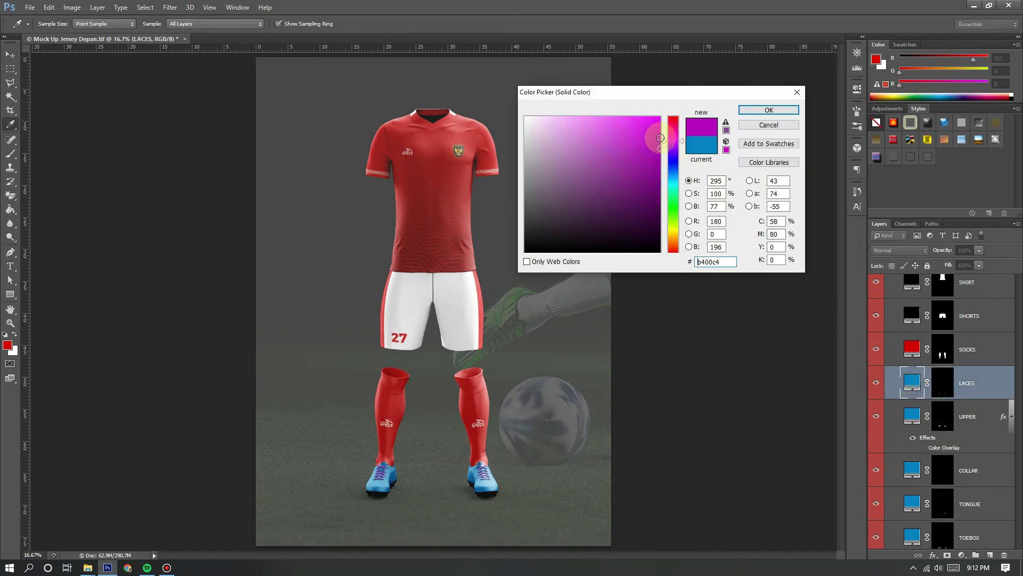
drag(669, 123, 670, 125)
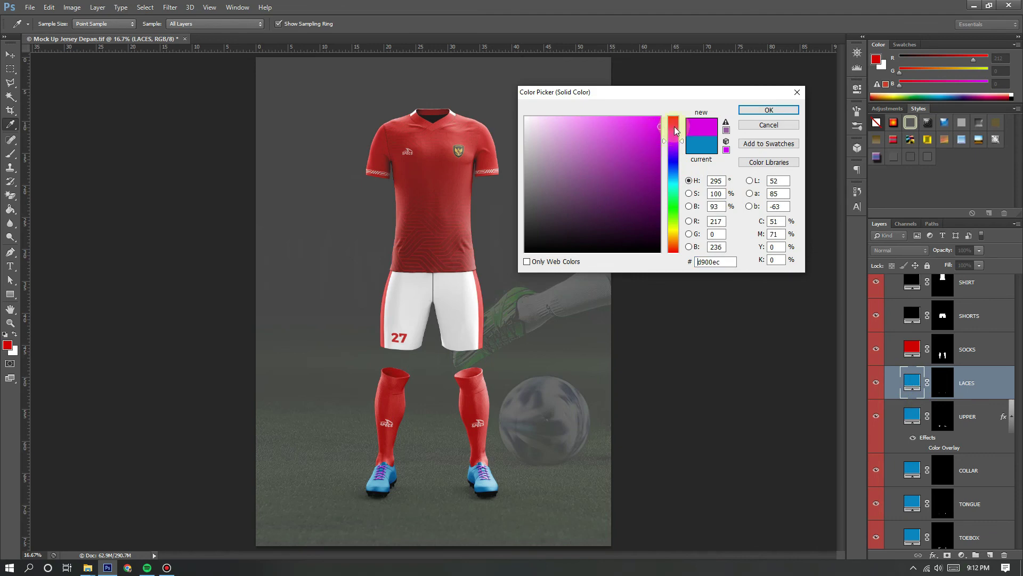
click(768, 111)
key(v)
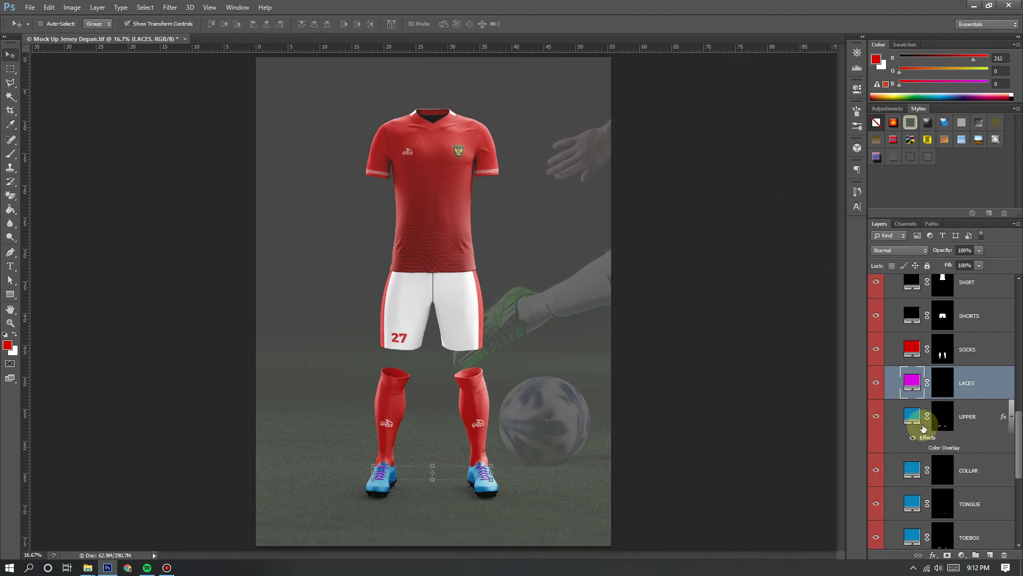
double_click(910, 417)
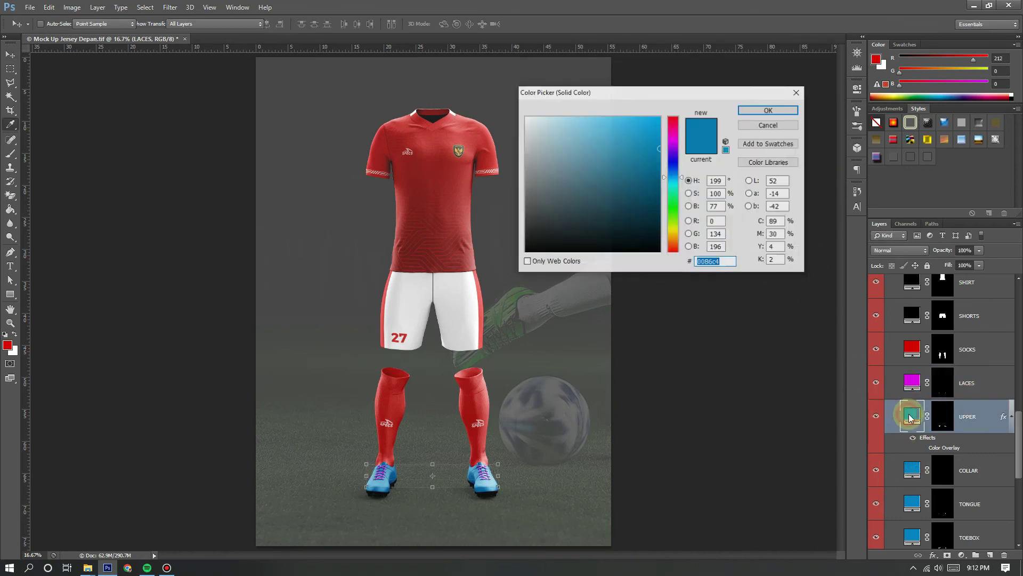
click(674, 144)
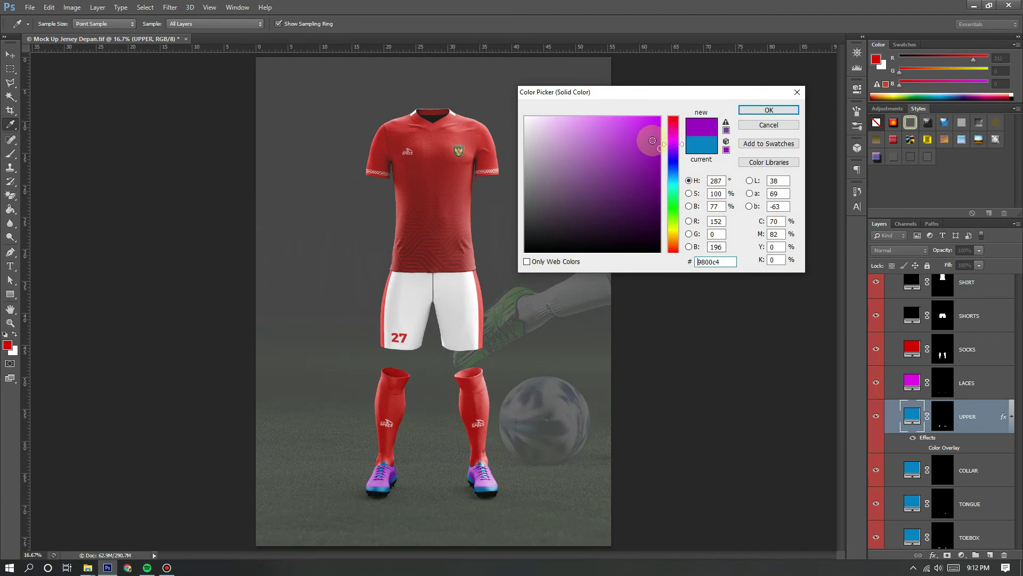
click(761, 128)
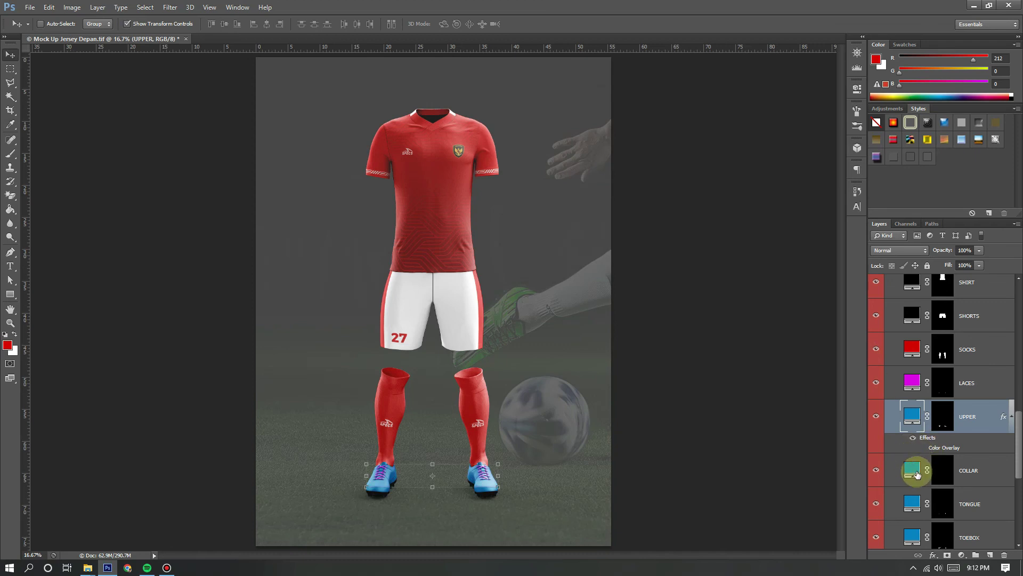
Step: Change the shoe COLLAR layer's fill color to magenta (d700cf)
click(915, 470)
double_click(915, 470)
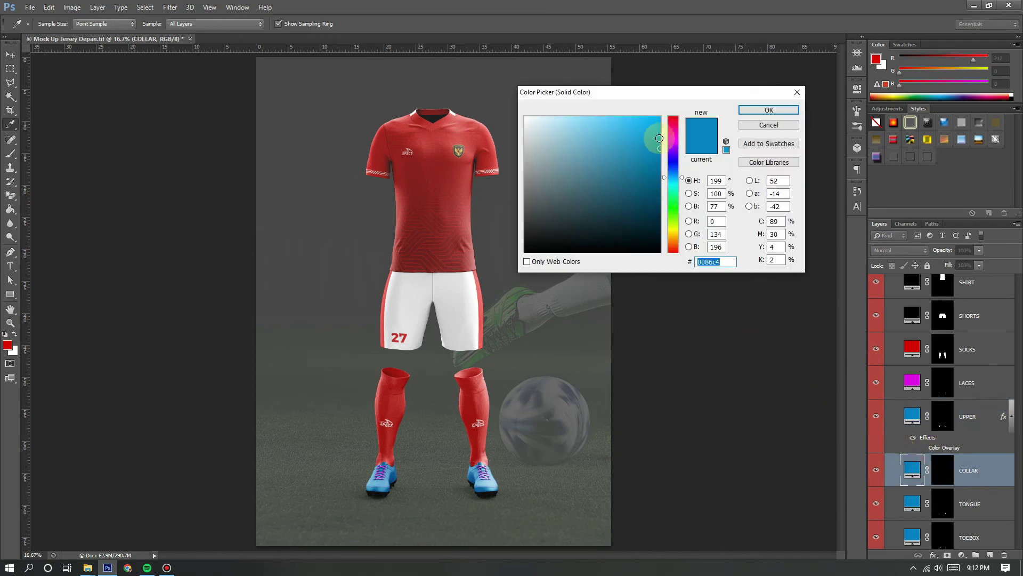
click(673, 142)
drag(637, 146, 667, 138)
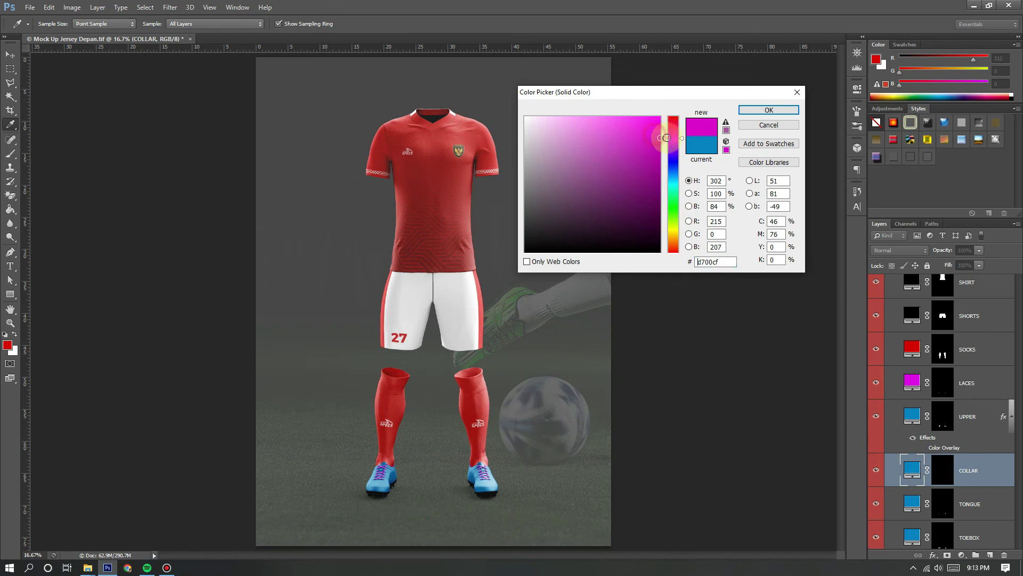
click(768, 111)
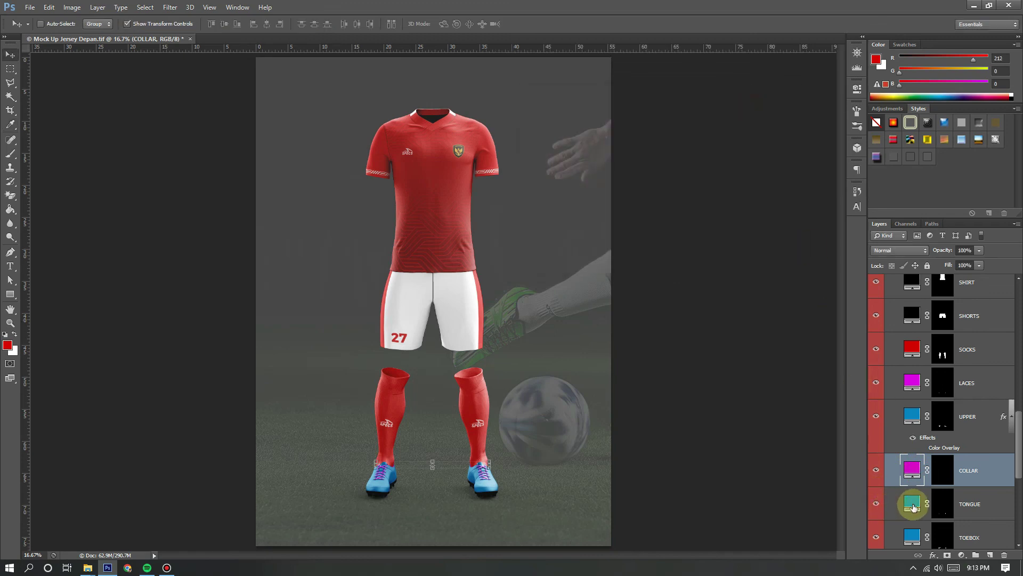
double_click(915, 505)
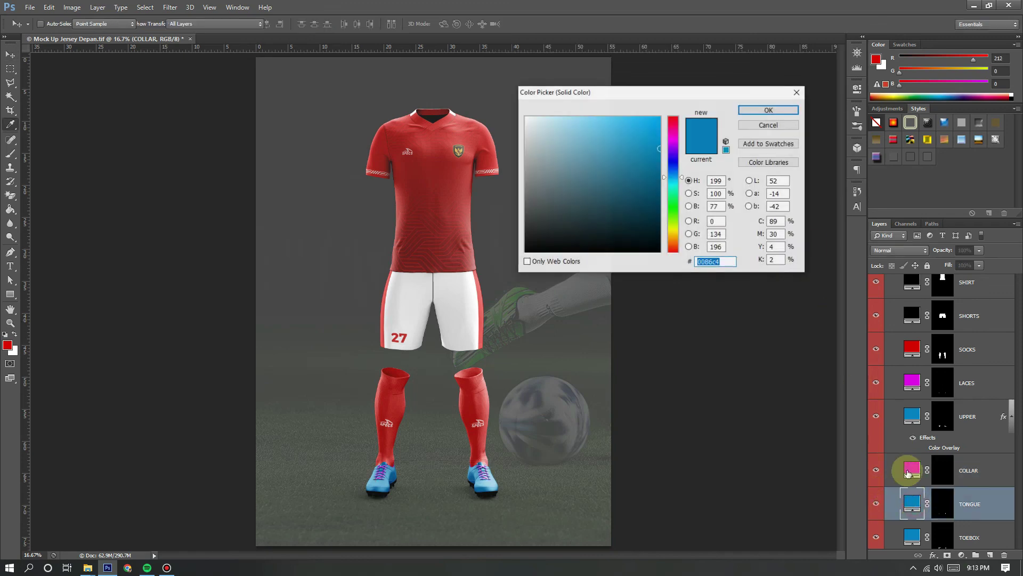
click(673, 137)
drag(651, 133, 678, 135)
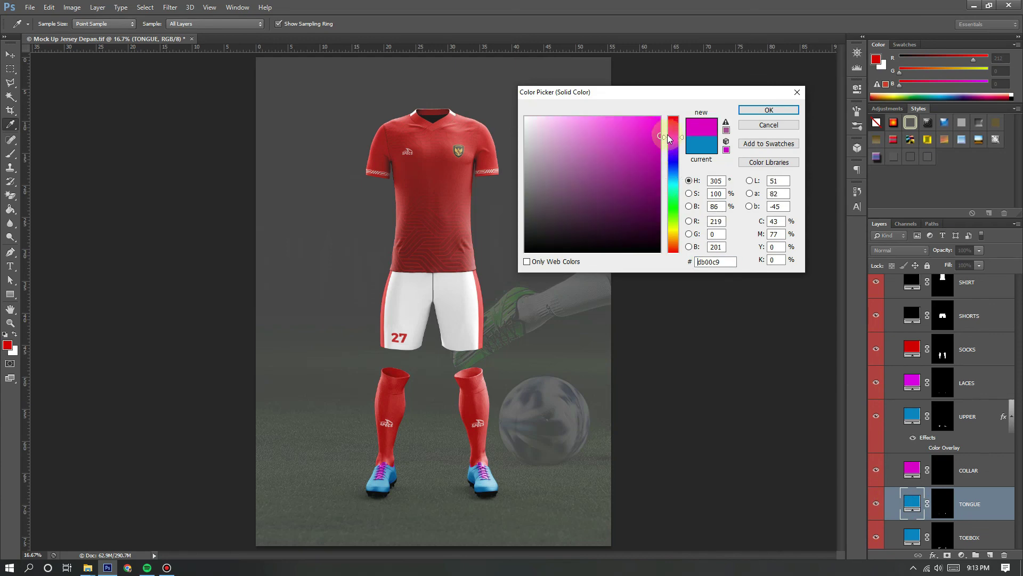
click(763, 133)
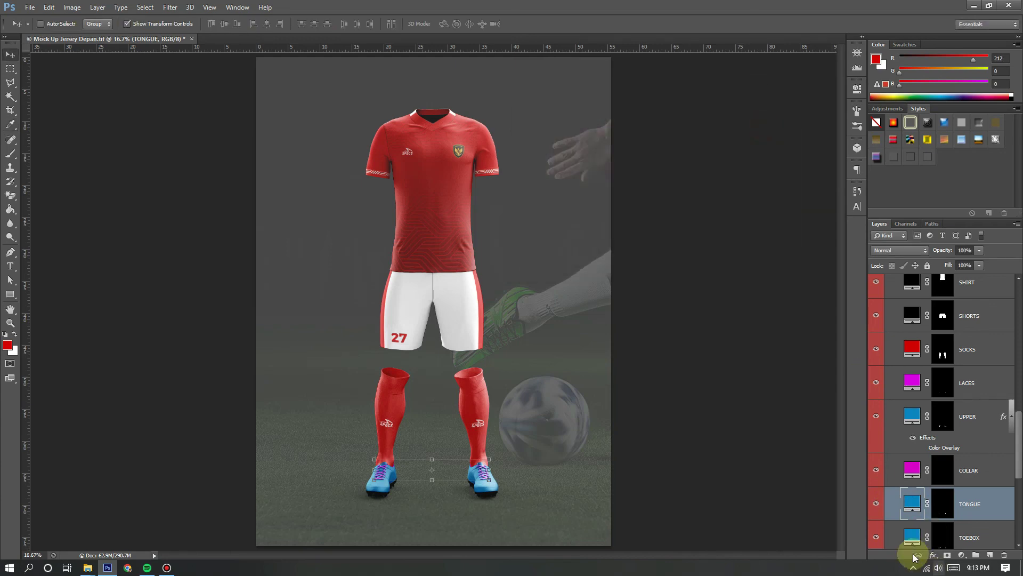
Step: Change the shoe TOEBOX layer's fill color to magenta (bf00c6)
double_click(912, 537)
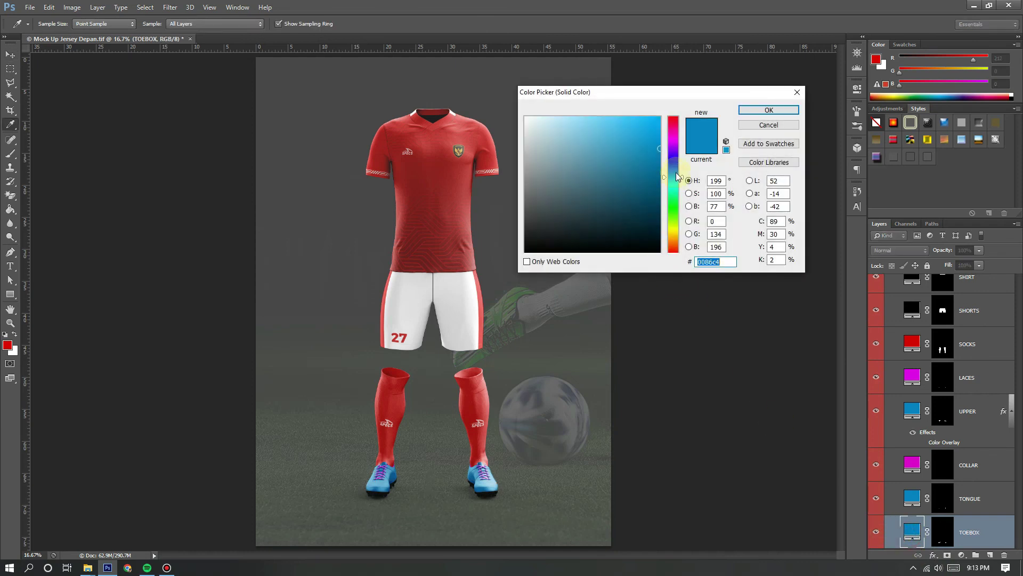
drag(676, 144, 674, 140)
click(634, 142)
click(646, 139)
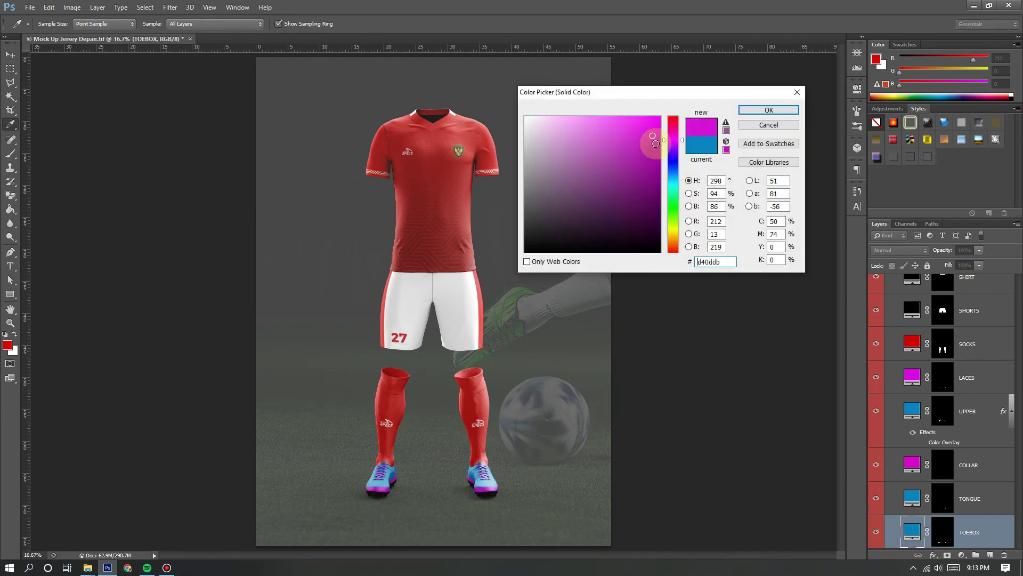
drag(655, 143, 668, 152)
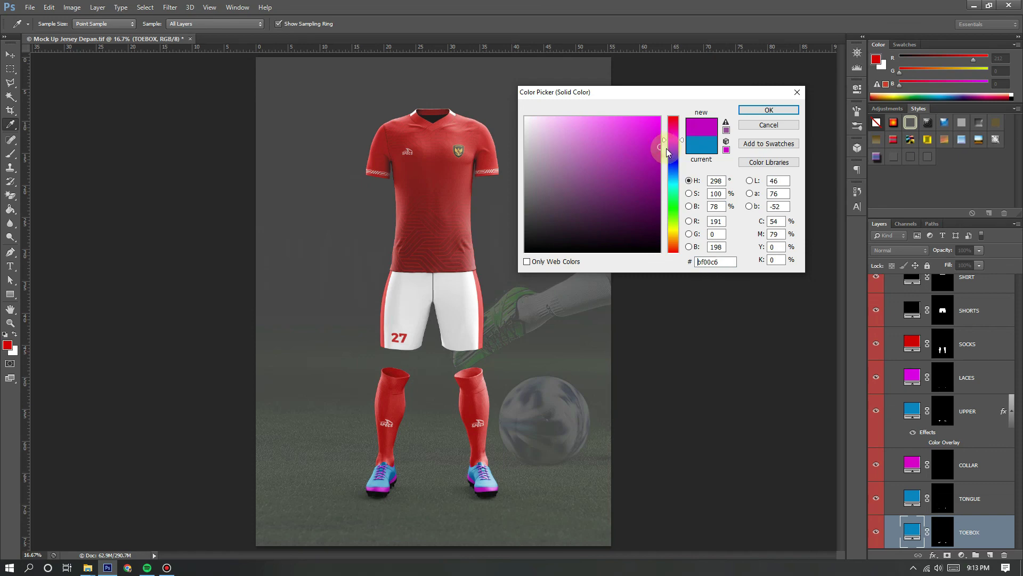
click(766, 111)
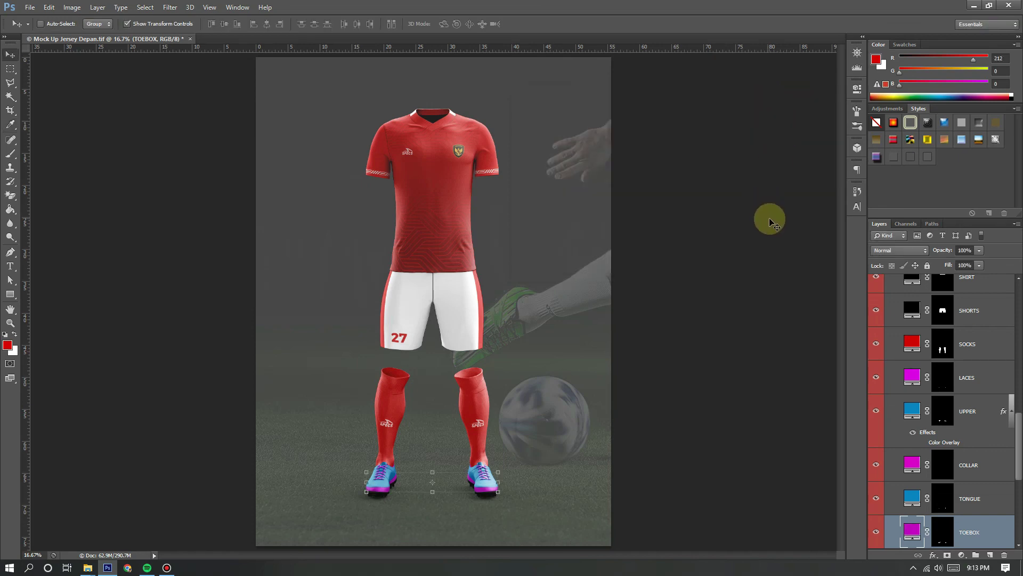
Step: Select the background photo layer and inspect the shorts, socks and recolored shoes up close before returning to the full kit
scroll(984, 473, down, 5)
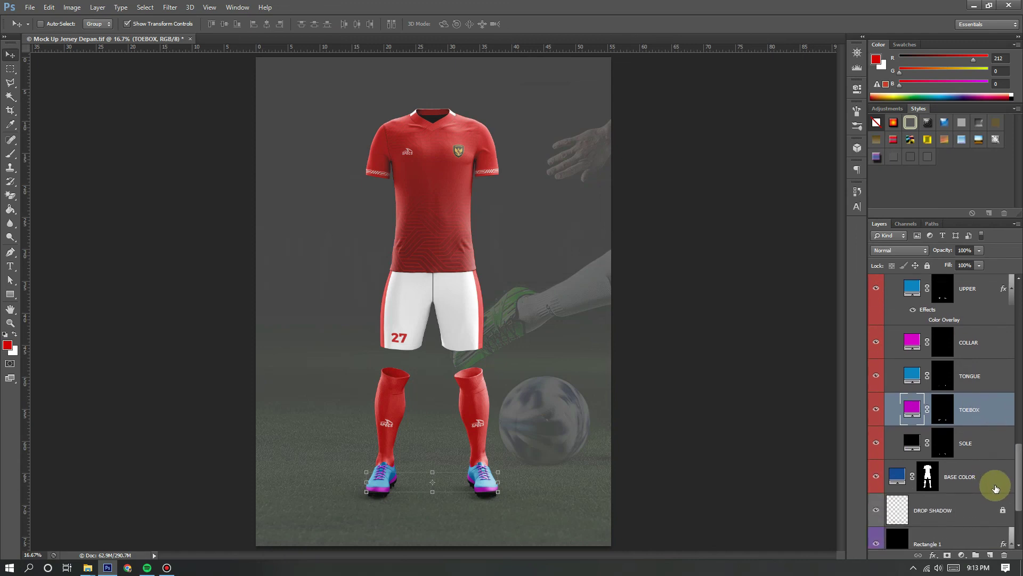
scroll(985, 517, down, 1)
click(954, 512)
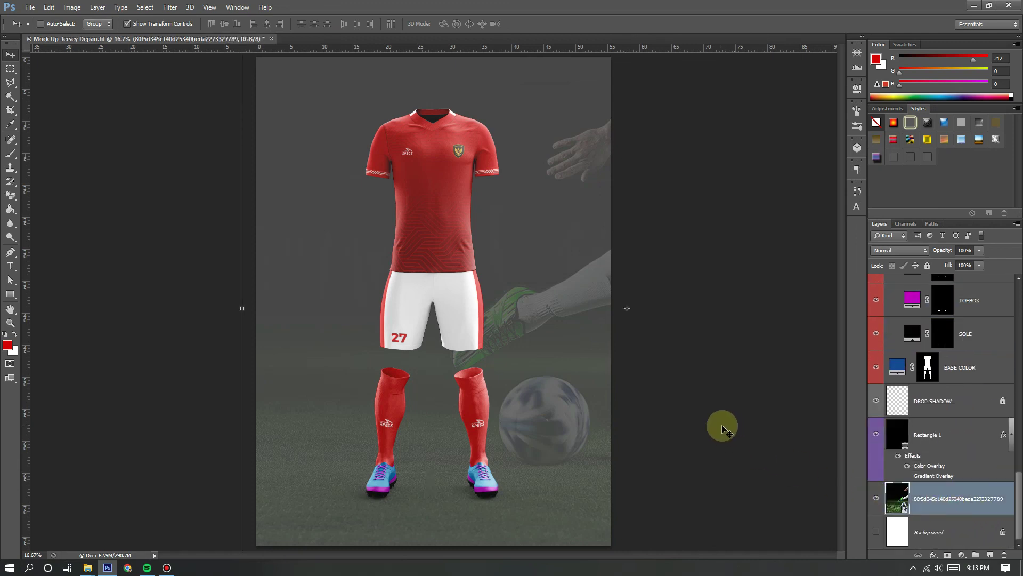
key(ctrl+plus)
key(ctrl+plus)
key(ctrl+plus)
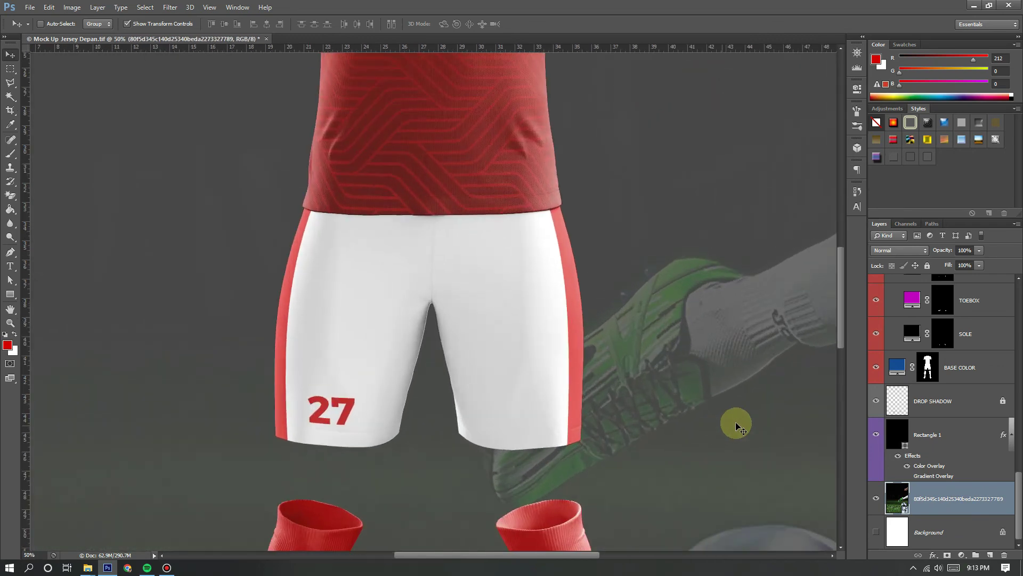
drag(841, 307, 850, 402)
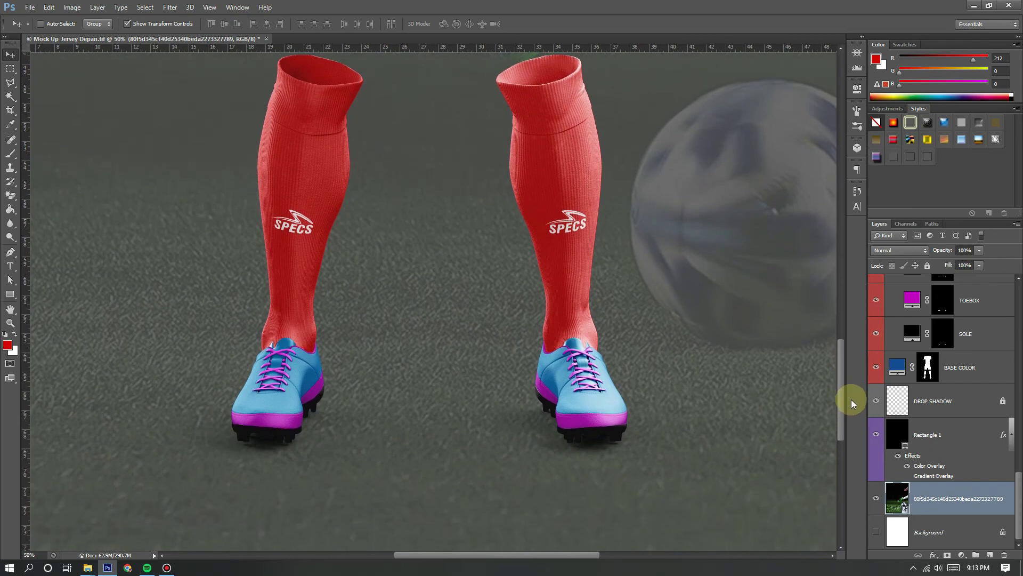
key(ctrl+0)
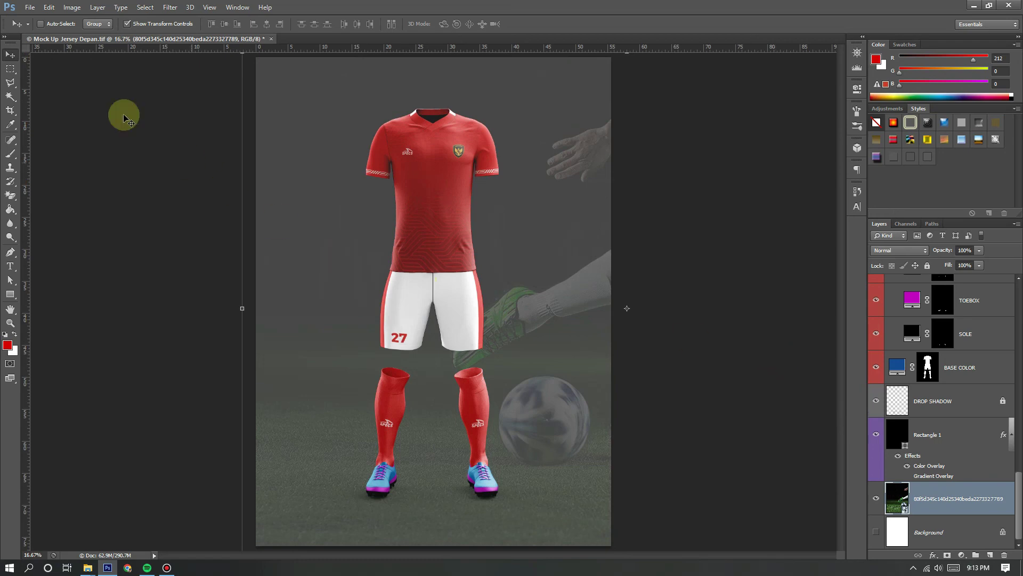
Step: Save a JPEG copy as Mock Up Jersey Depan.jpg in the Mock Up Jersey folder, at maximum quality 12 with Baseline ("Standard") format
click(29, 8)
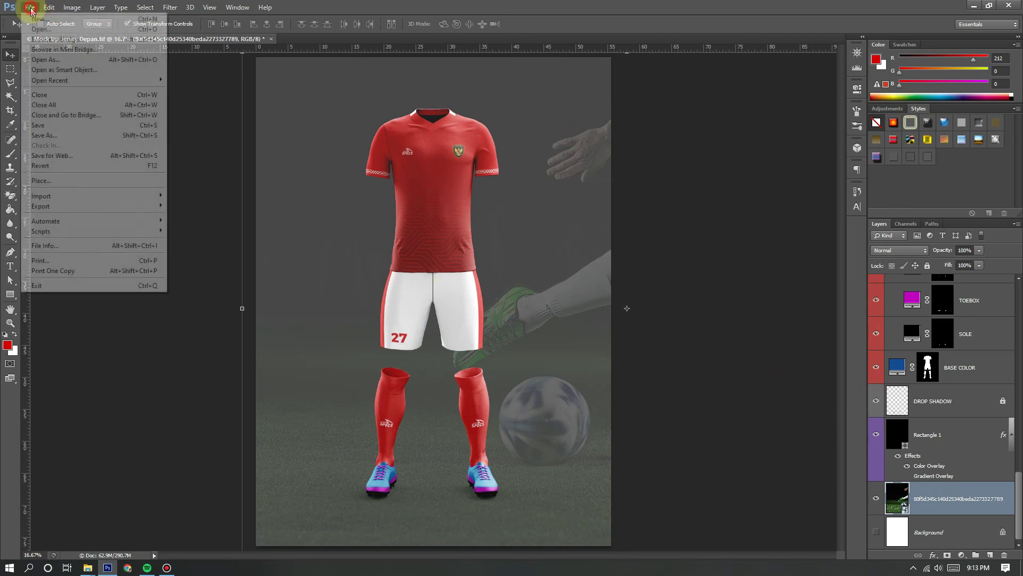
click(62, 141)
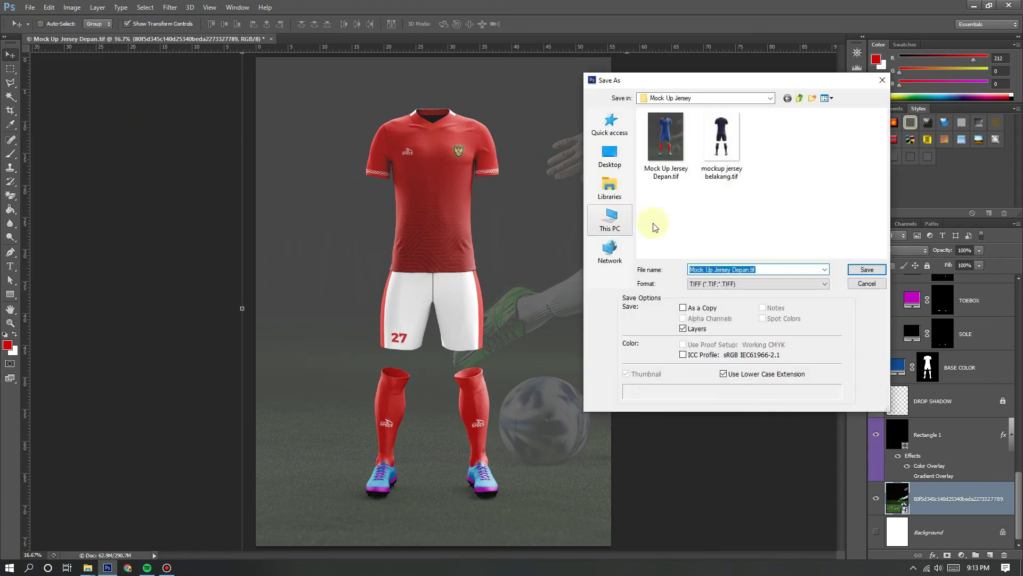
click(746, 284)
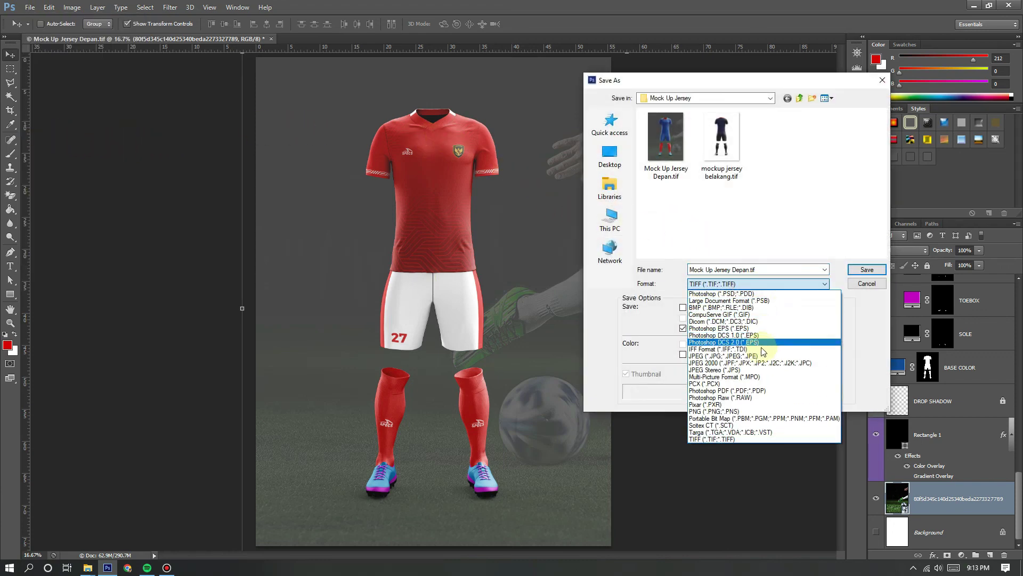
click(756, 356)
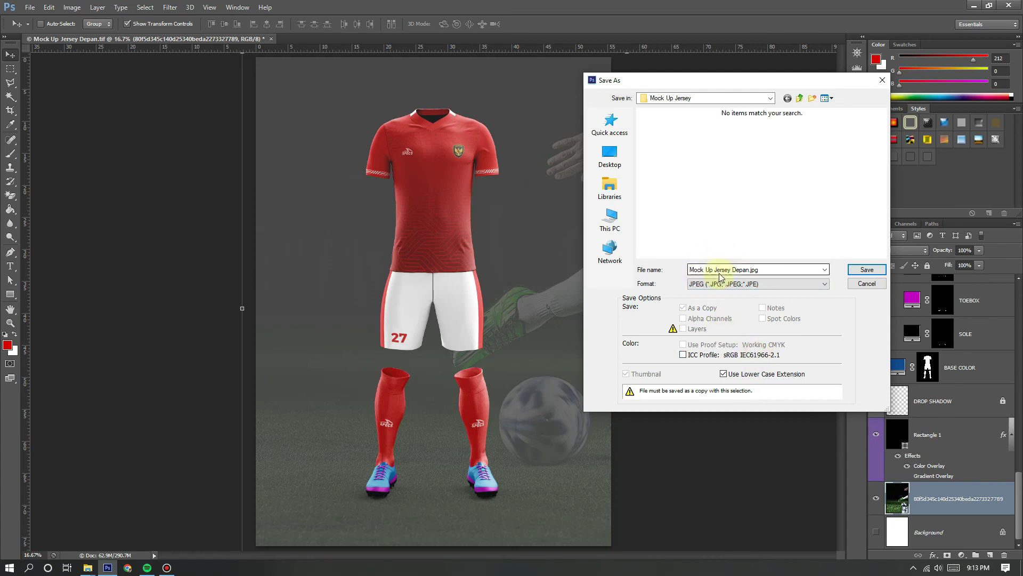
click(859, 270)
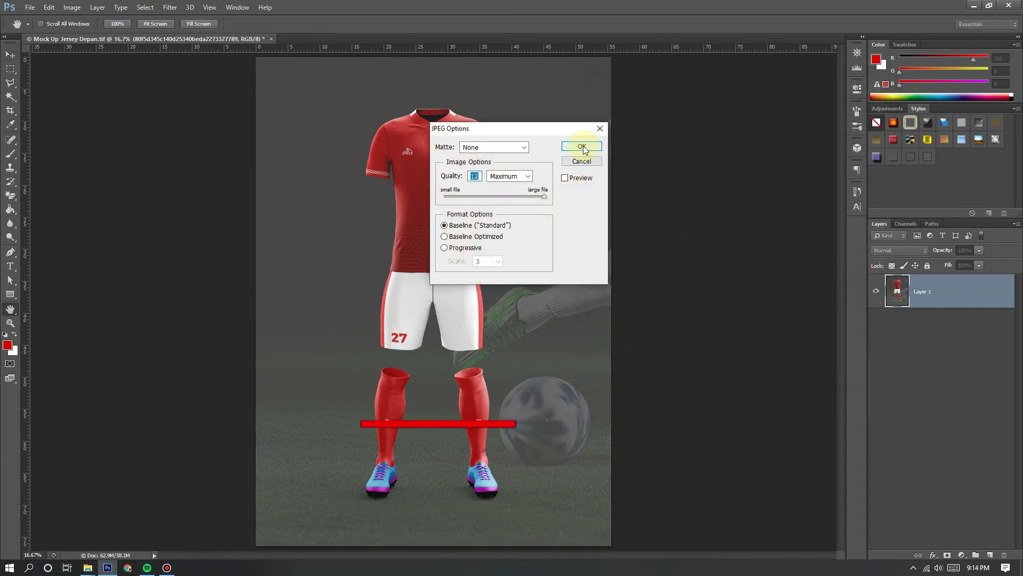
click(582, 146)
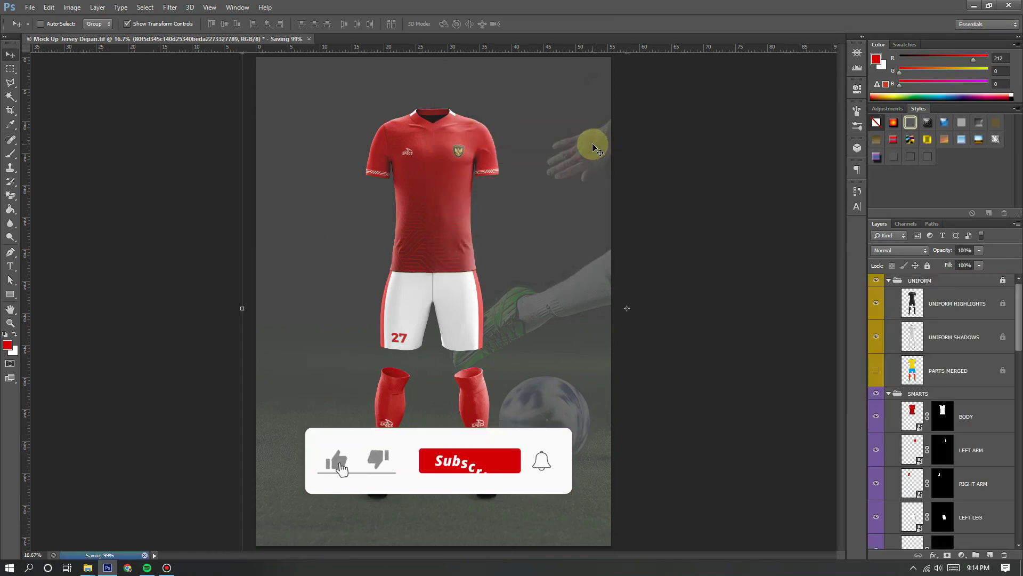
Step: Save the layered mockup document Mock Up Jersey Depan.tif
click(29, 7)
mouse_move(48, 7)
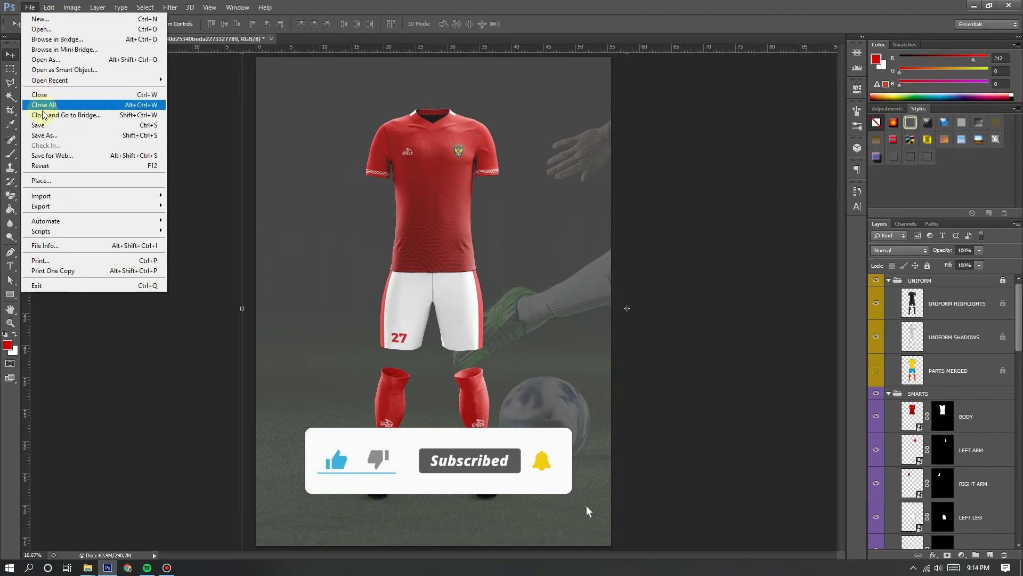
click(44, 125)
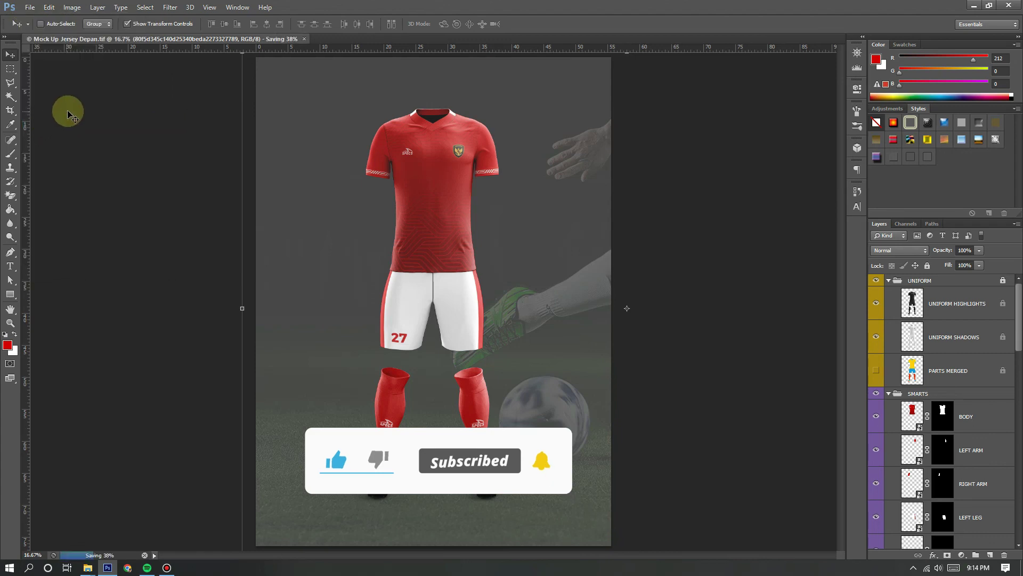